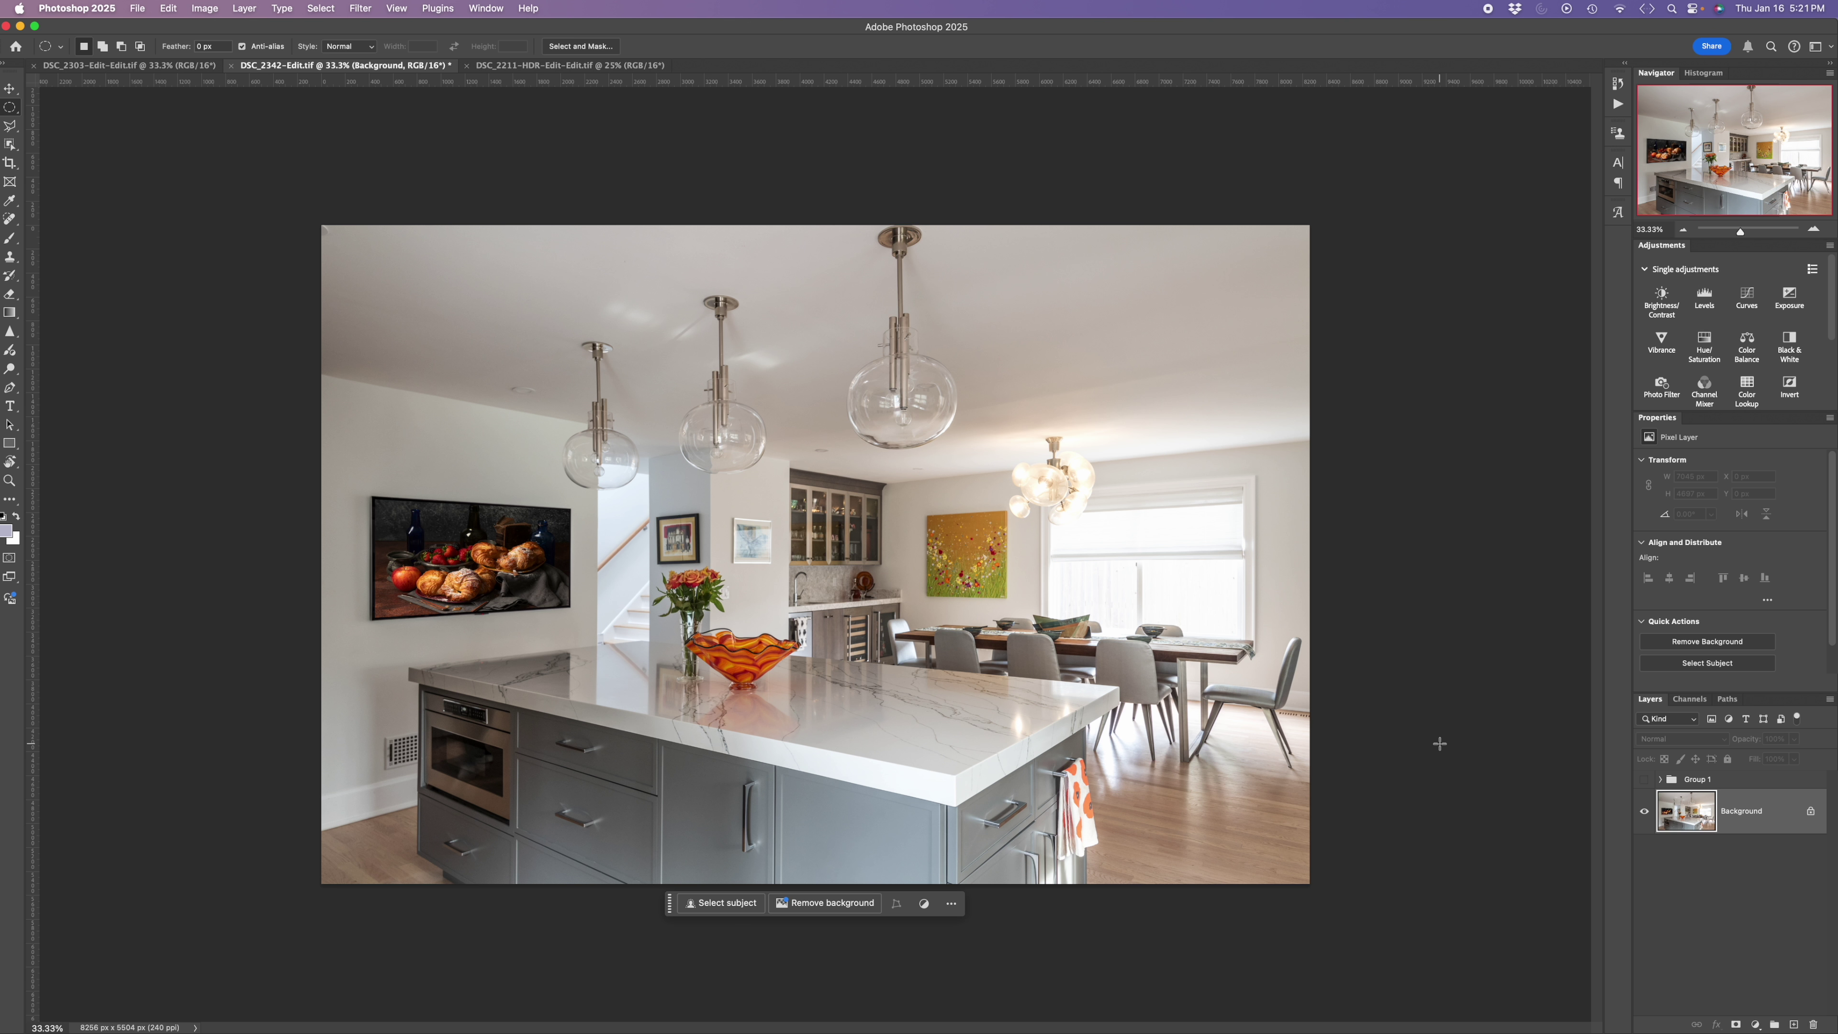
Step: Switch Group 1 on and off twice to compare the lit pendants with the original photo
{"action": "left_click", "coordinate": [1644, 779]}
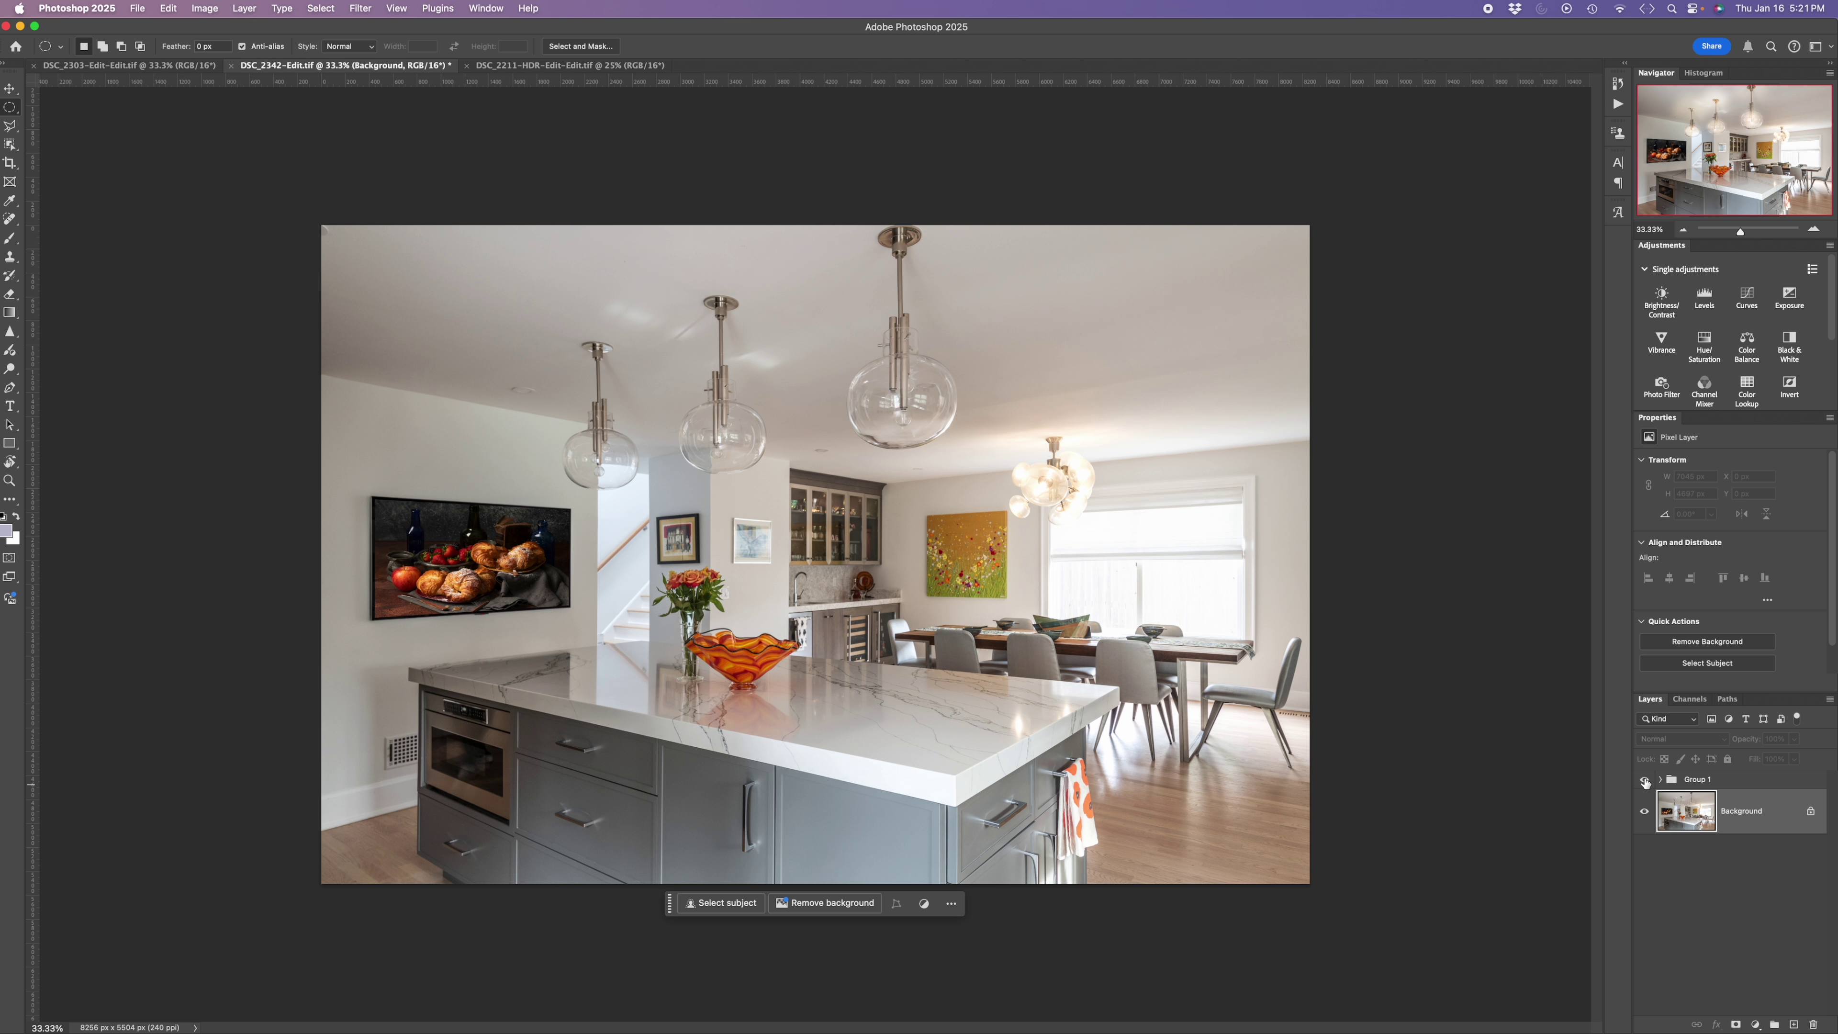
{"action": "left_click", "coordinate": [1644, 780]}
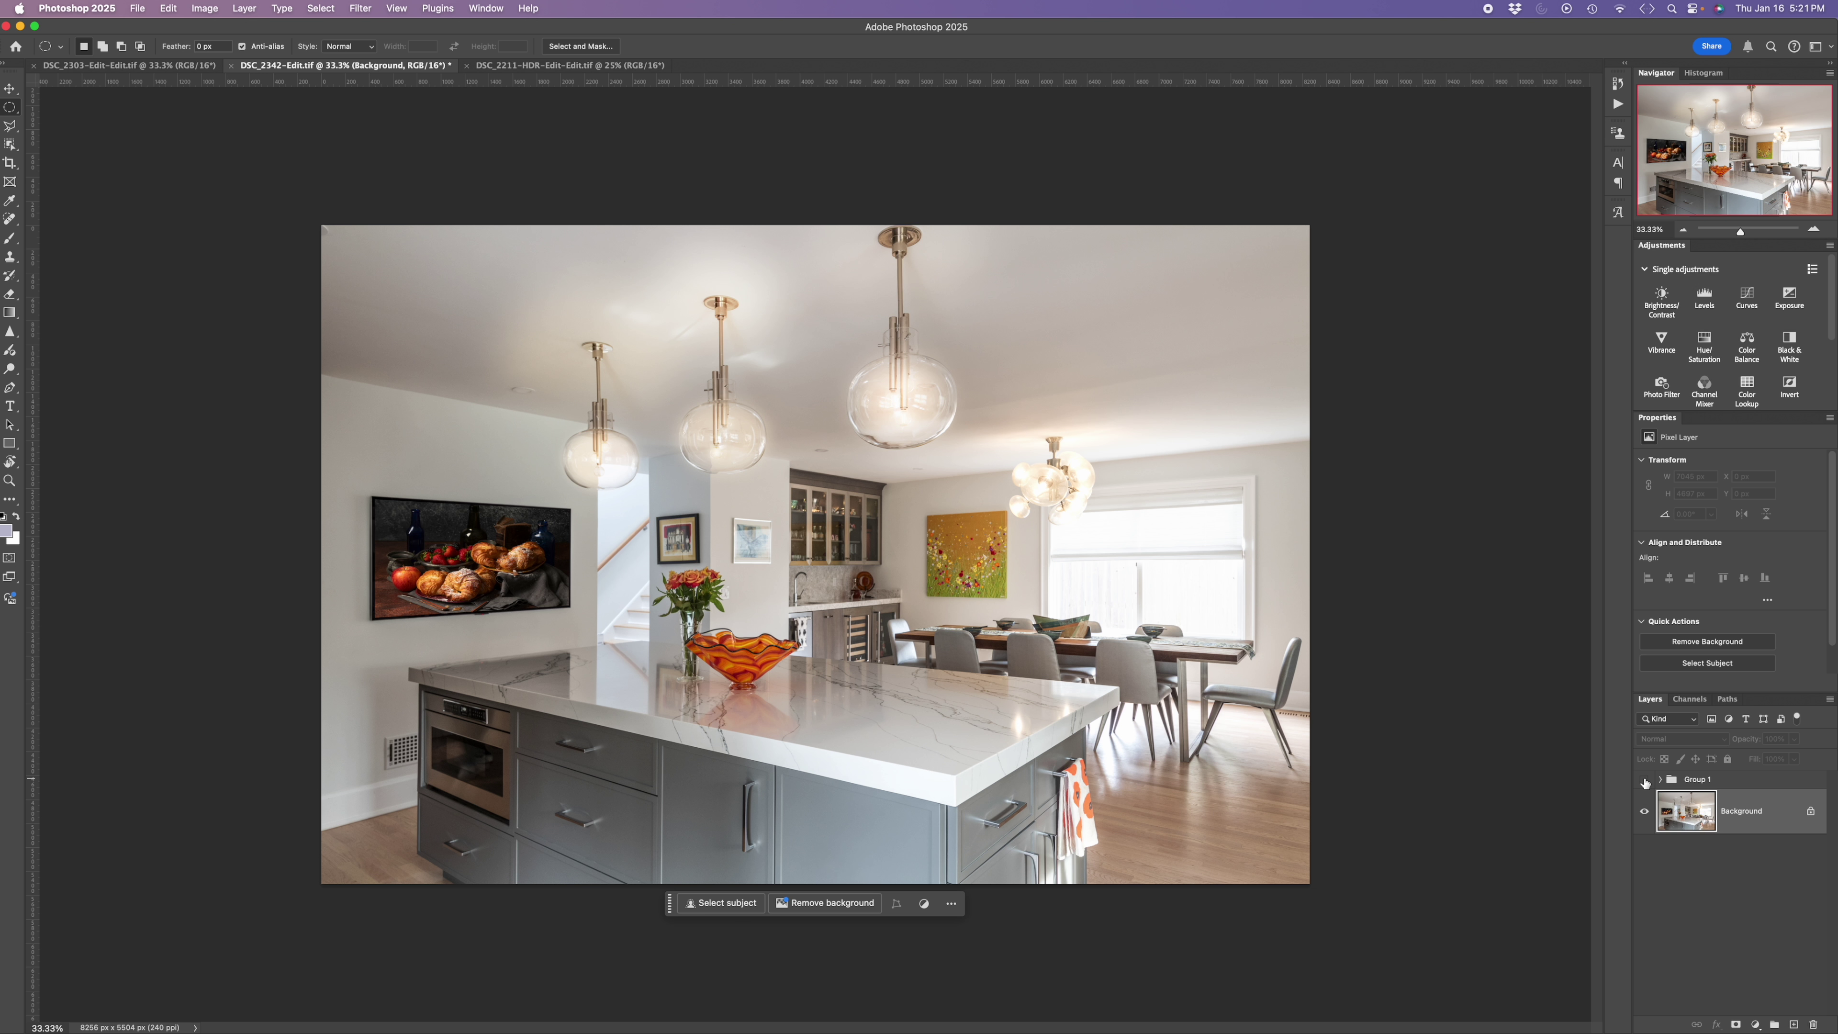
{"action": "left_click", "coordinate": [1644, 779]}
{"action": "left_click", "coordinate": [1644, 779]}
Step: Zoom to 100% and then 200%, and pan to centre the largest pendant's bulbs
{"action": "key", "text": "super+1"}
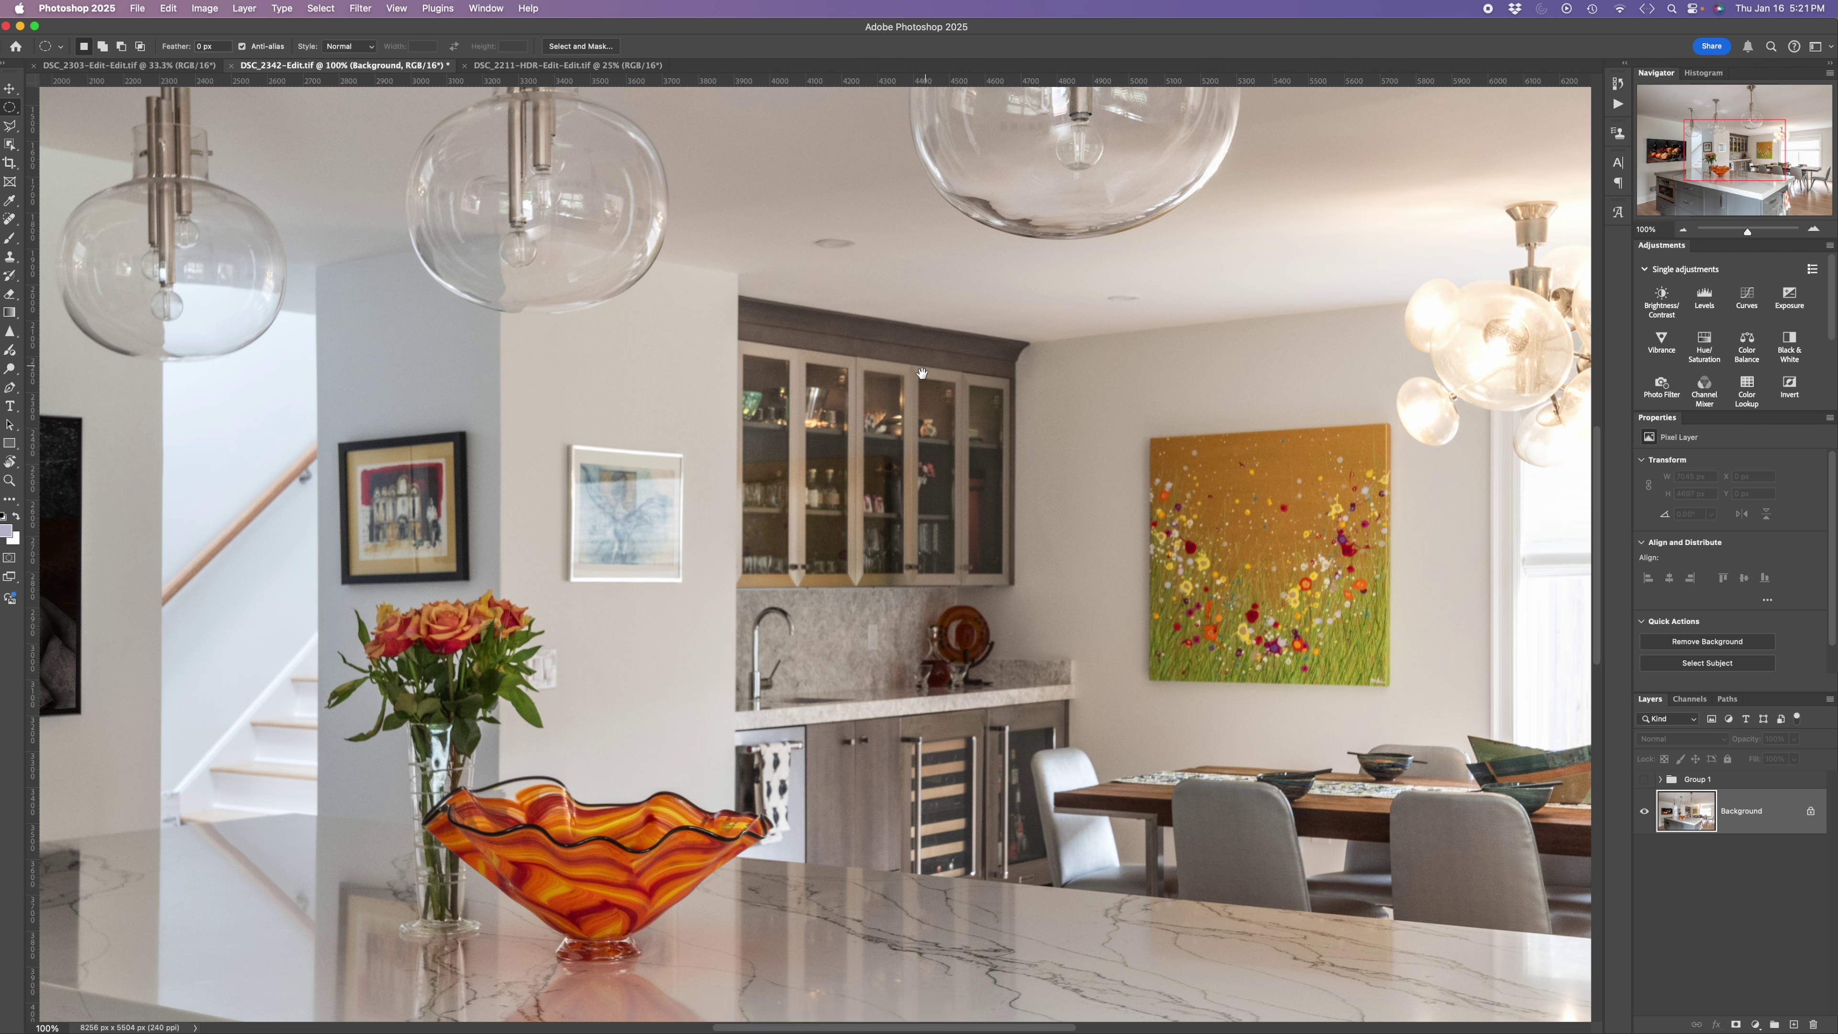
{"action": "left_click_drag", "start_coordinate": [925, 366], "coordinate": [808, 810]}
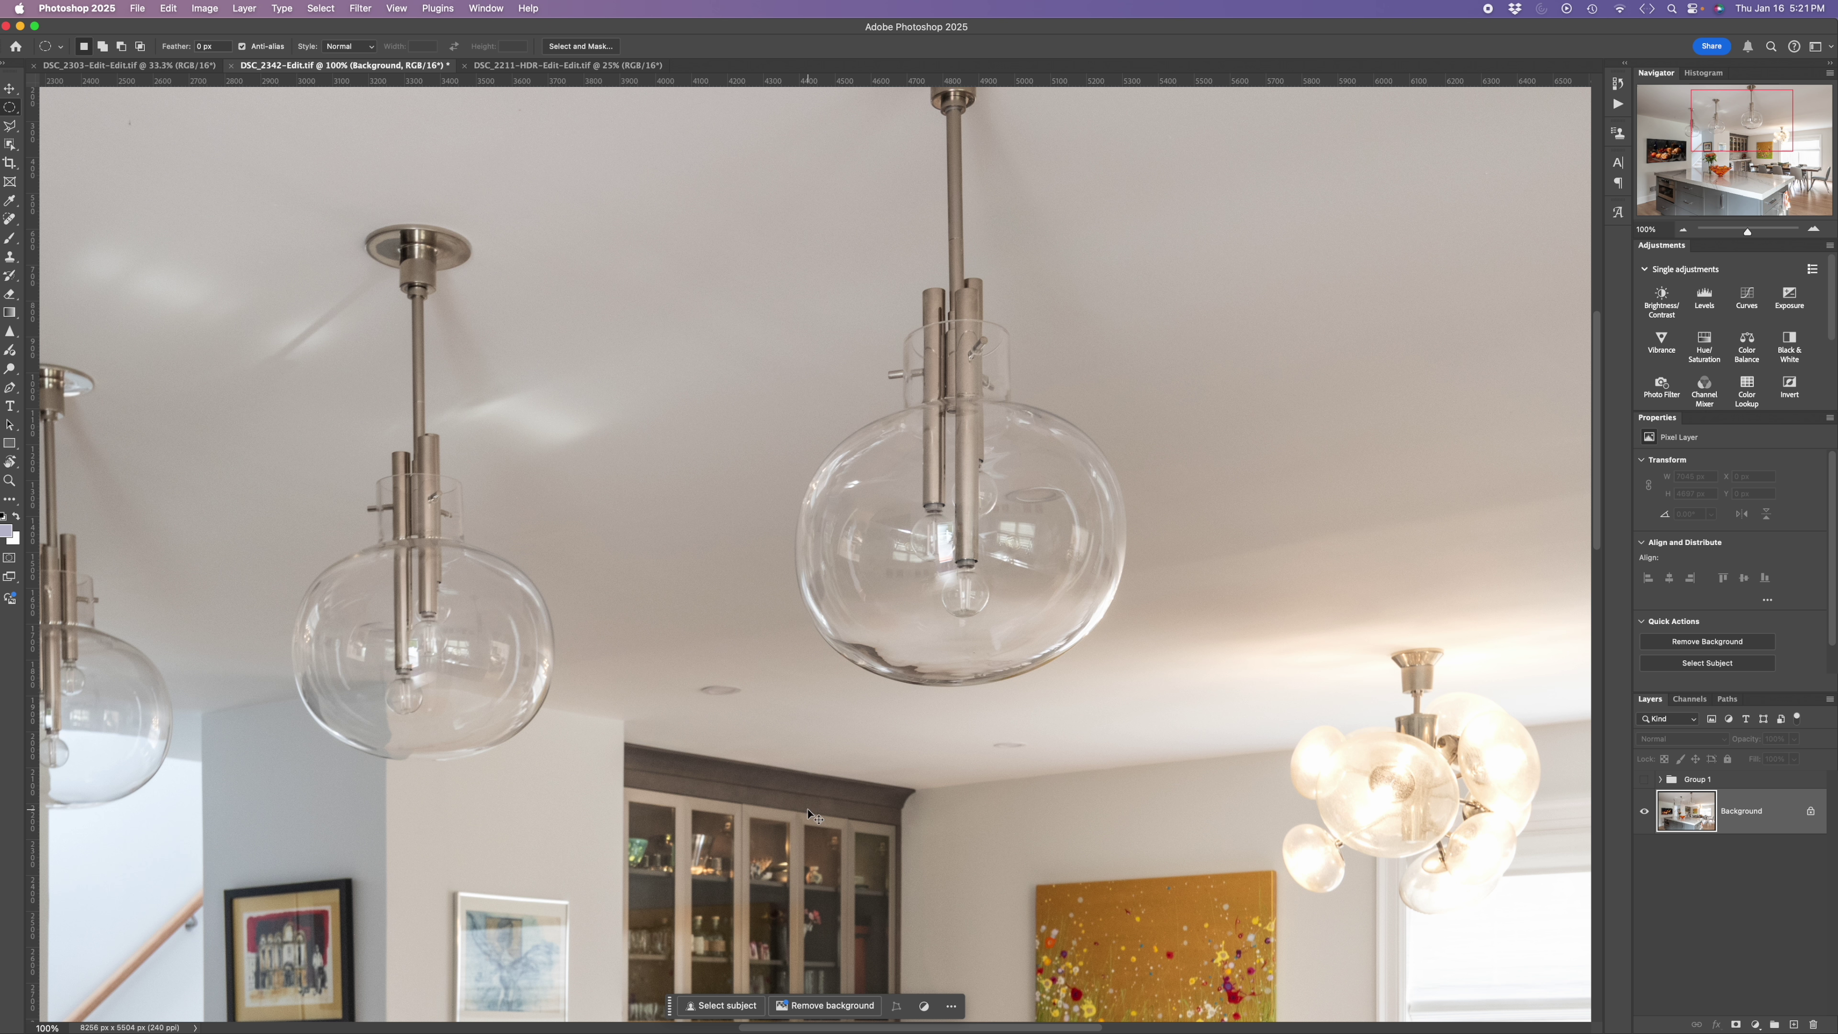
{"action": "key", "text": "super+equal"}
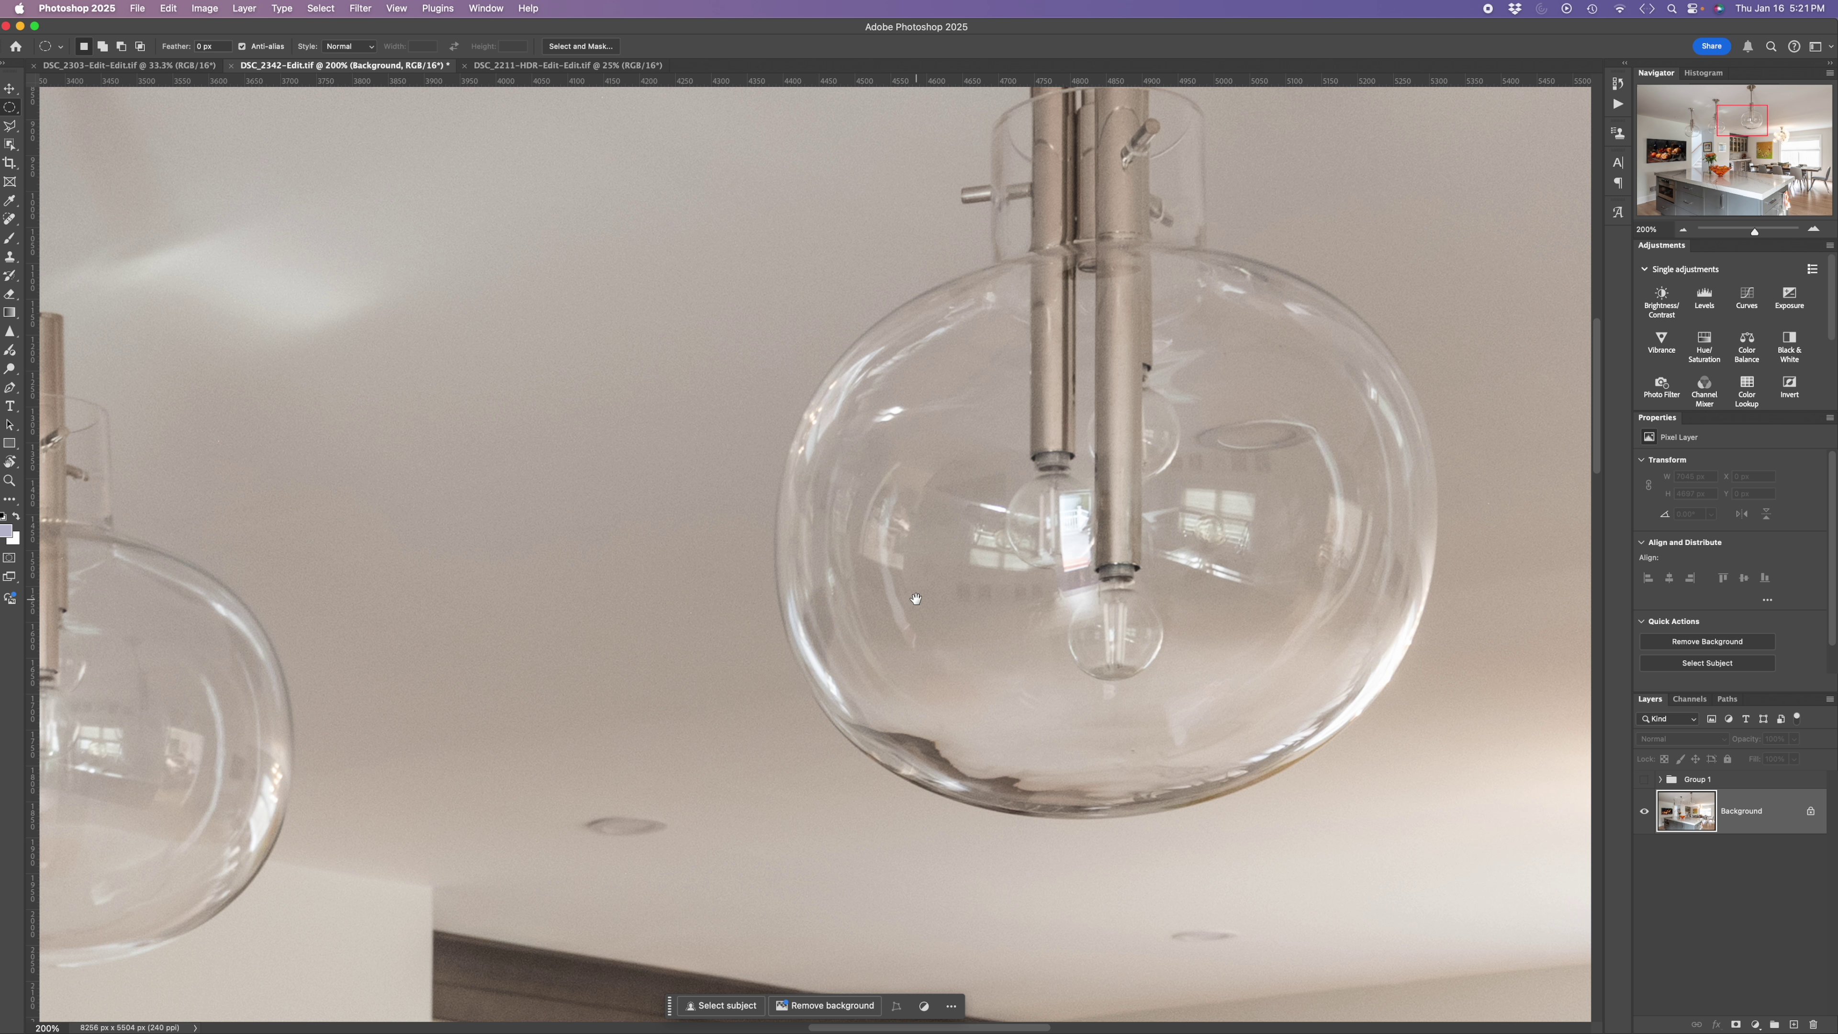
{"action": "left_click_drag", "start_coordinate": [914, 599], "coordinate": [708, 623]}
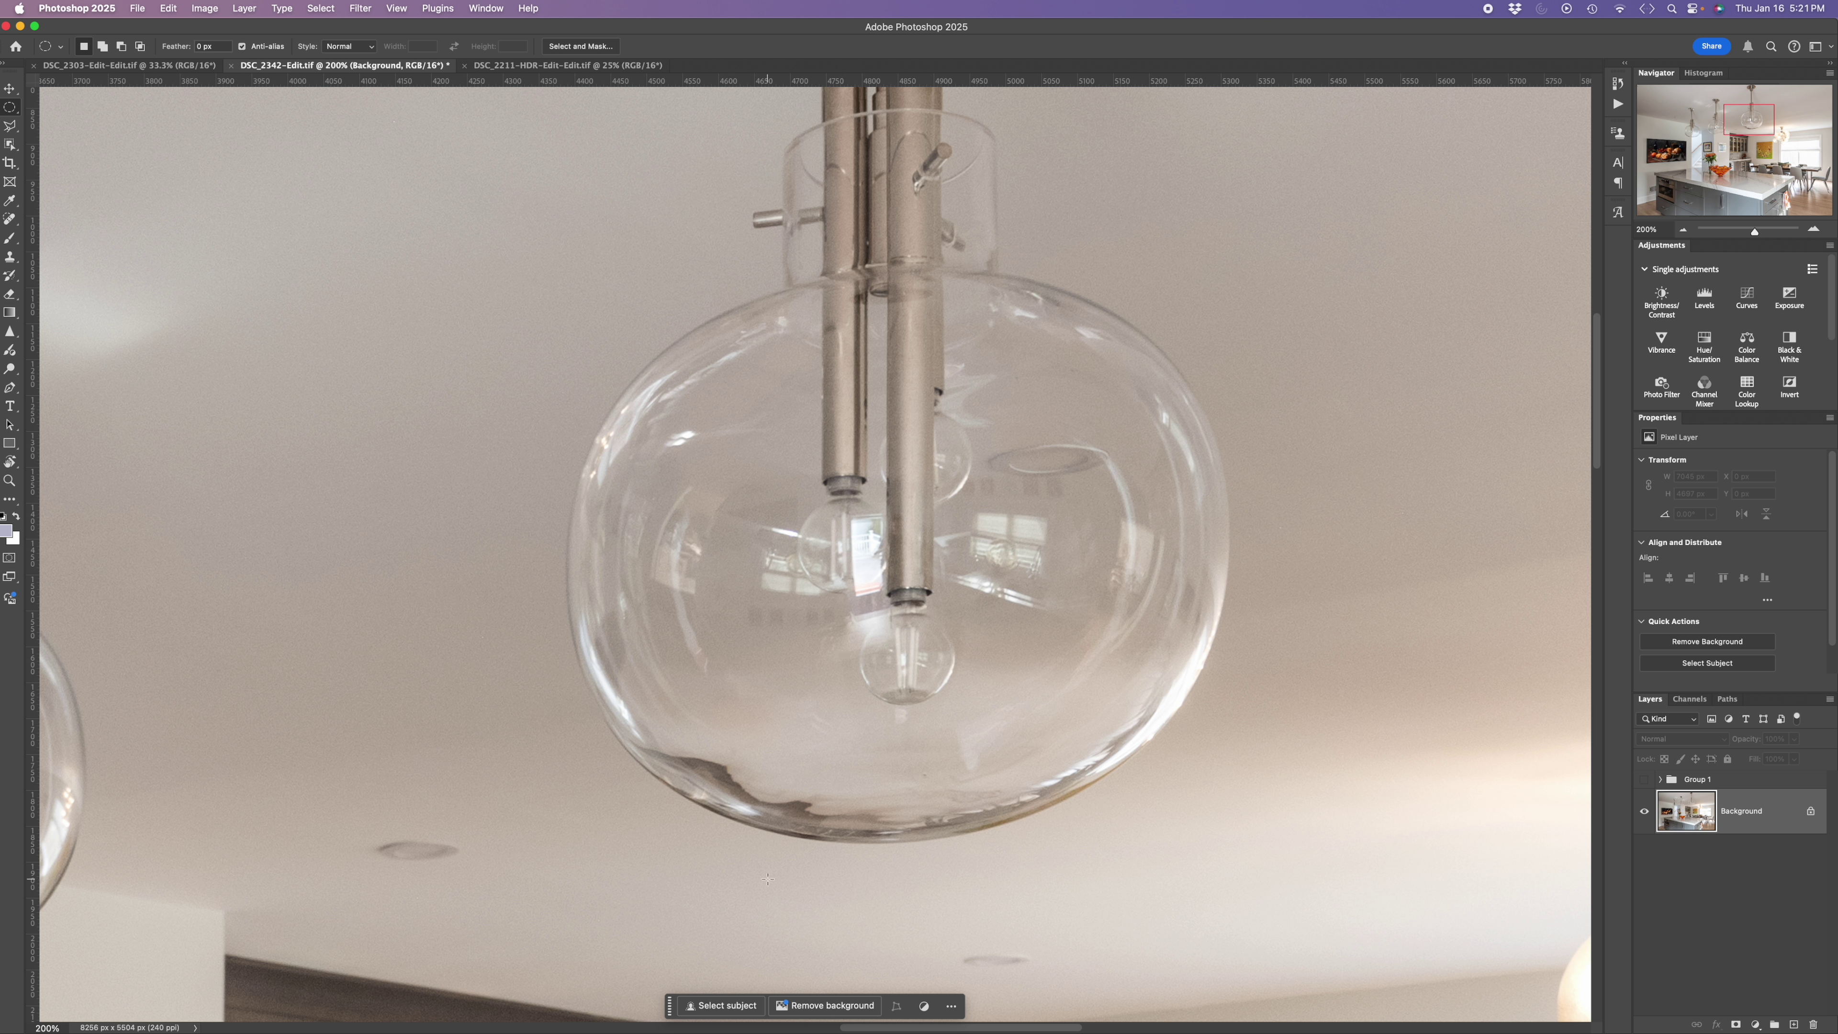
{"action": "scroll", "coordinate": [767, 878], "scroll_direction": "down", "scroll_amount": 3}
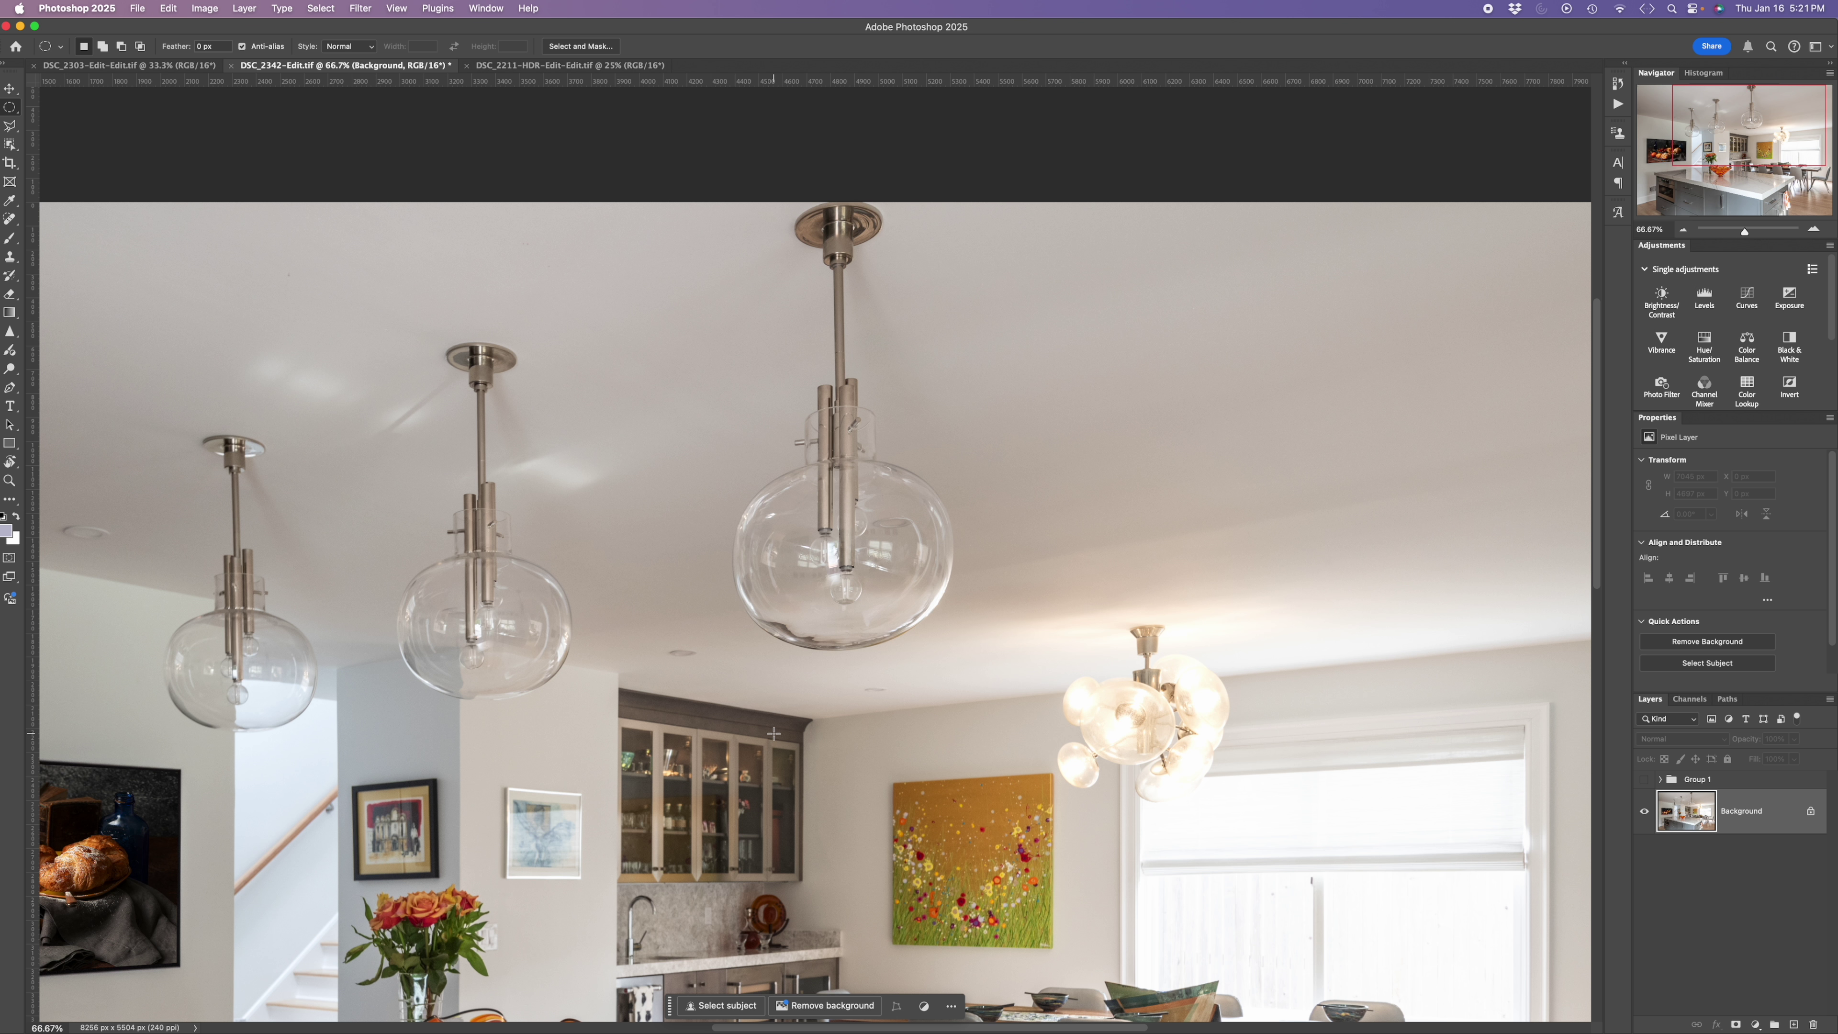
{"action": "scroll", "coordinate": [773, 732], "scroll_direction": "down", "scroll_amount": 1}
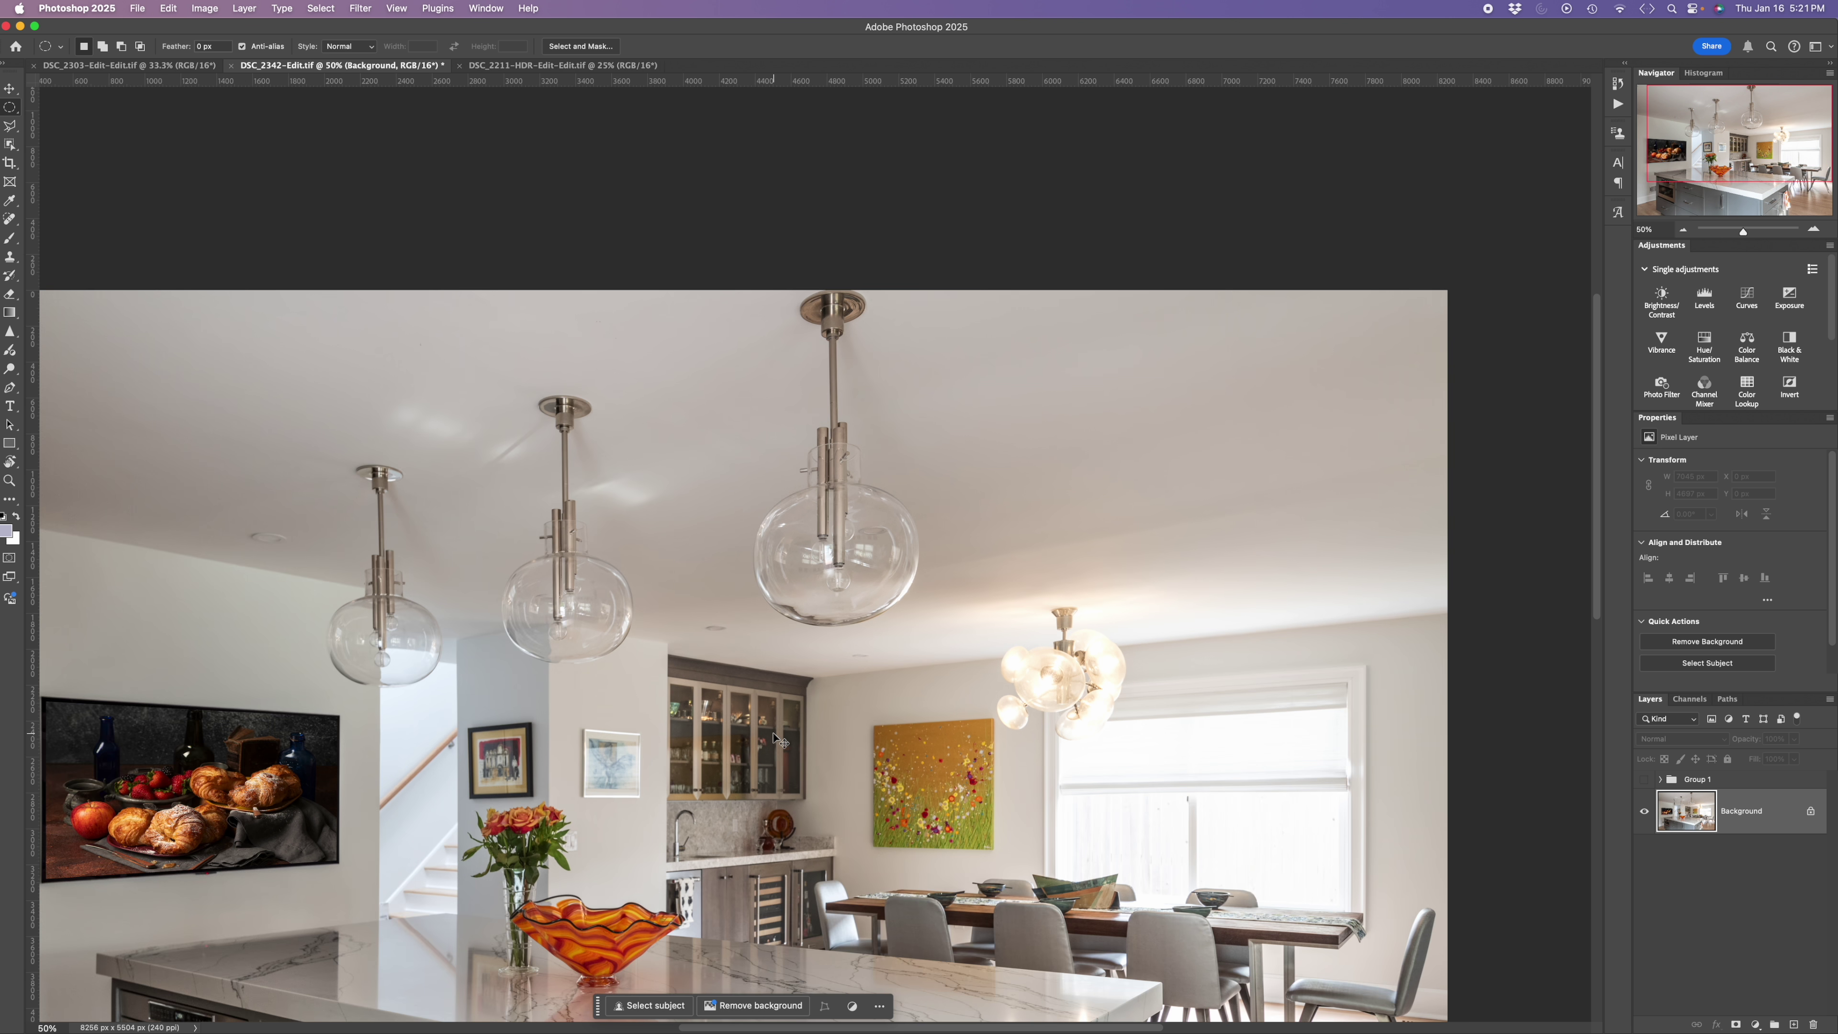
{"action": "scroll", "coordinate": [773, 735], "scroll_direction": "up", "scroll_amount": 3}
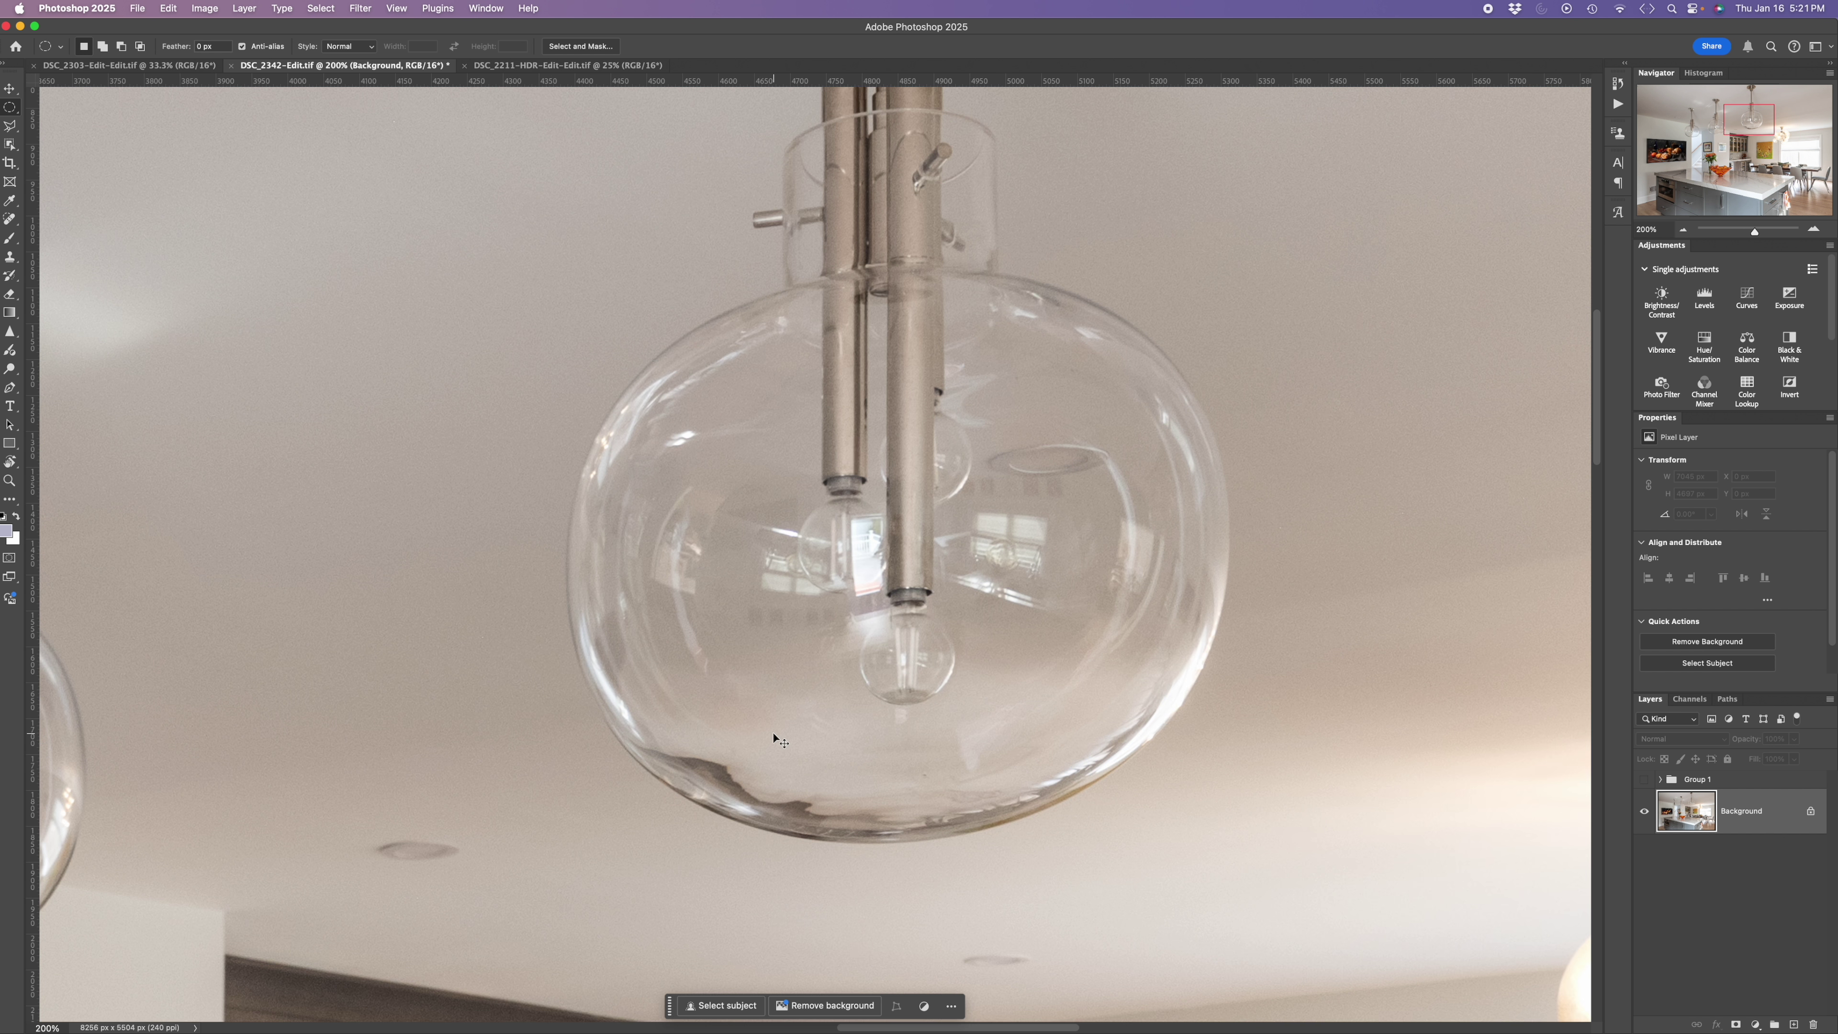
{"action": "scroll", "coordinate": [773, 733], "scroll_direction": "up", "scroll_amount": 1}
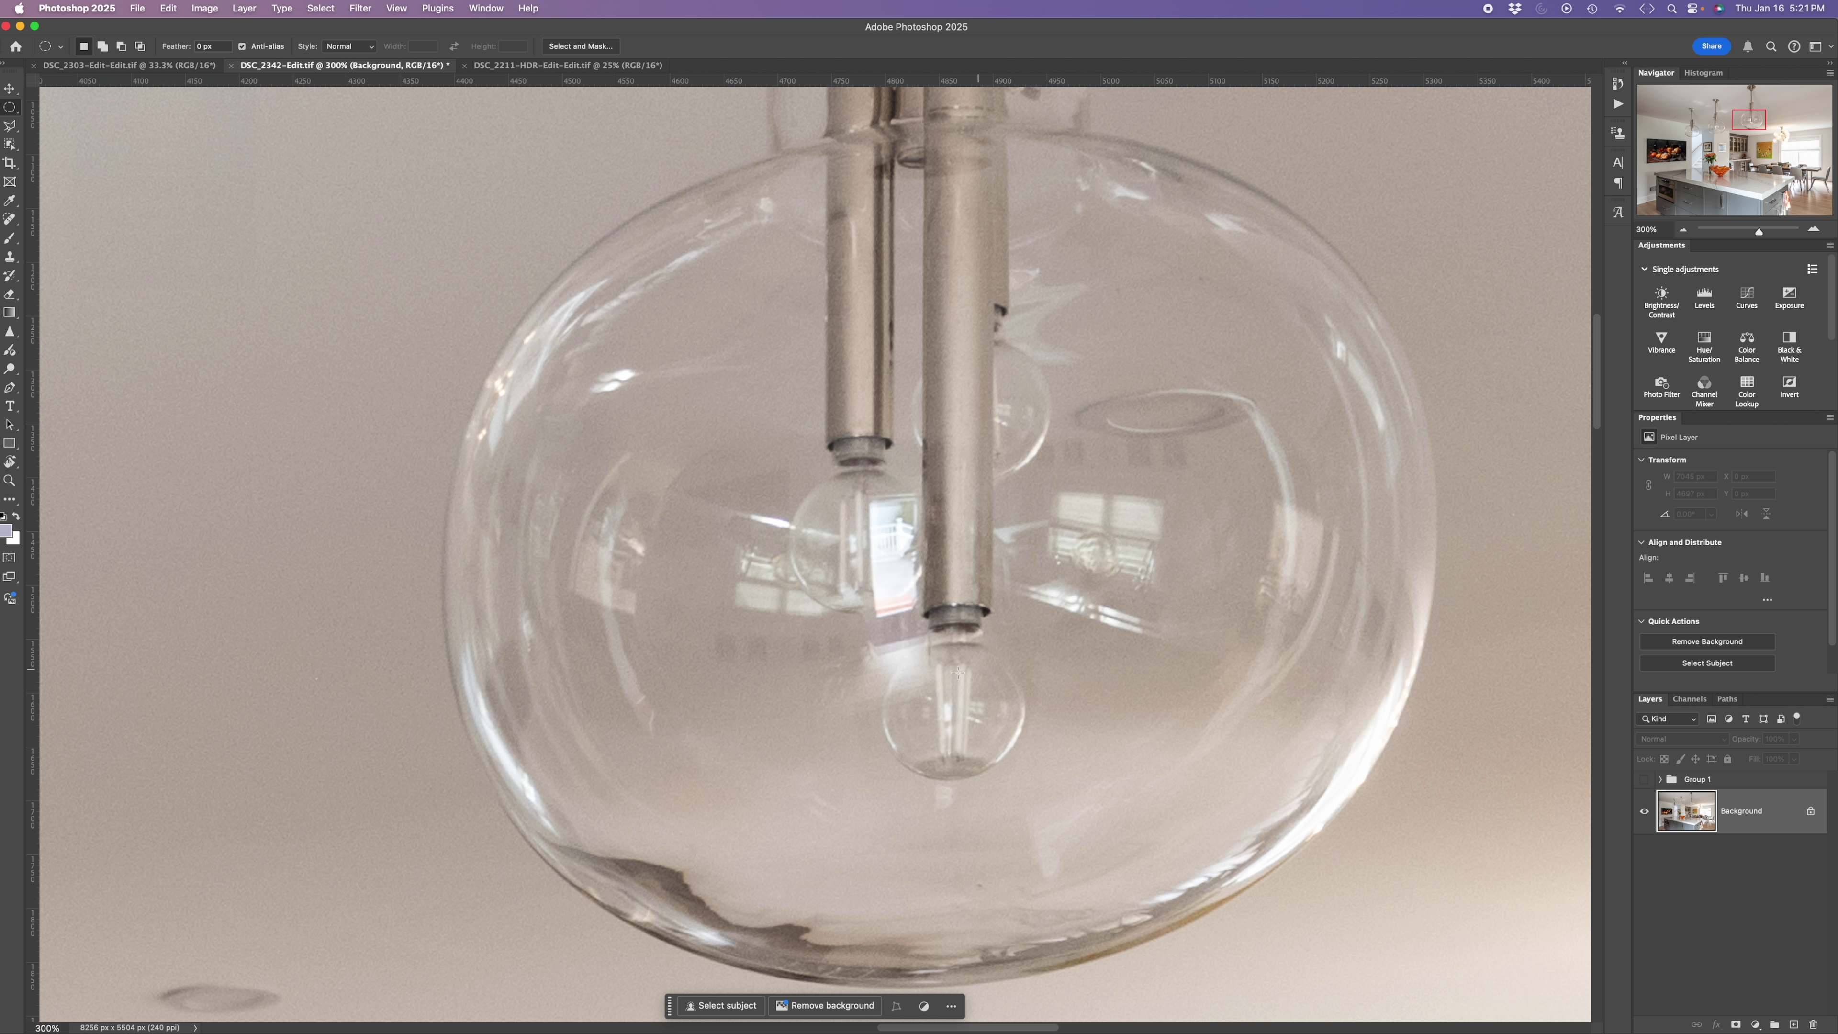
Step: Select an ellipse around the lower bulb and brighten it with a masked Curves adjustment
{"action": "left_click_drag", "start_coordinate": [902, 656], "coordinate": [969, 739]}
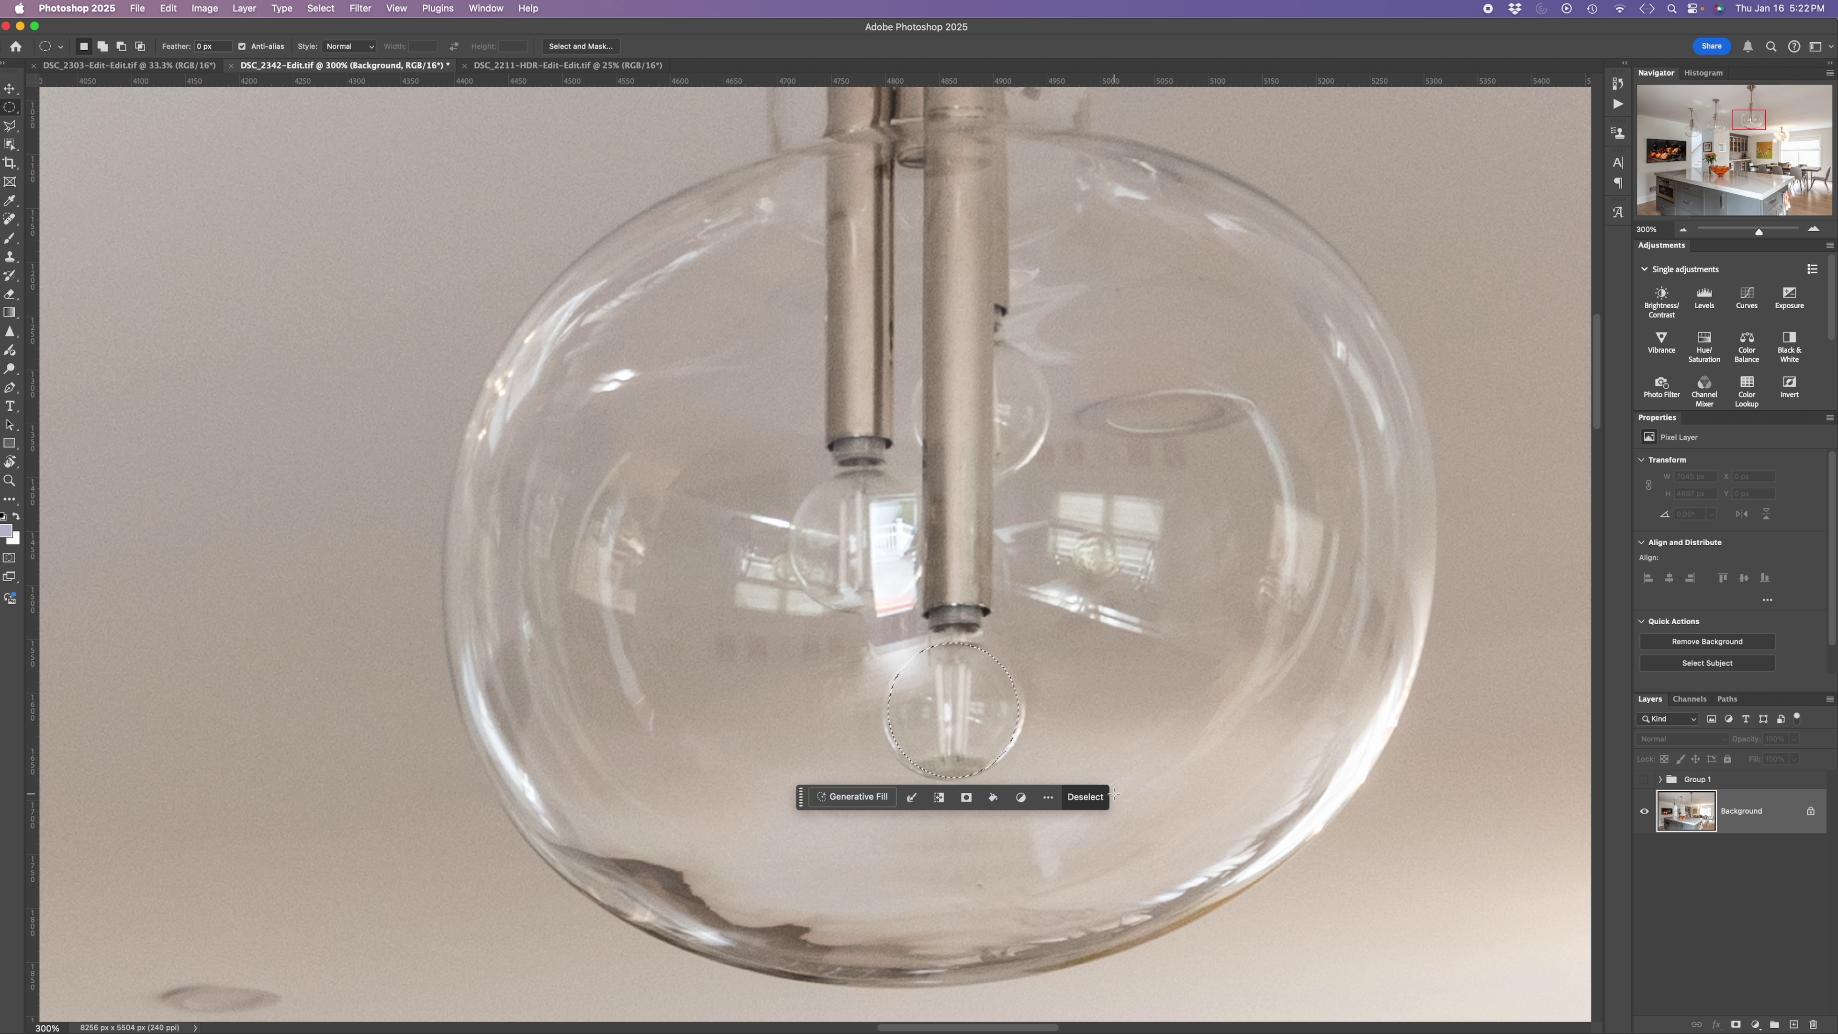
{"action": "left_click", "coordinate": [1746, 297]}
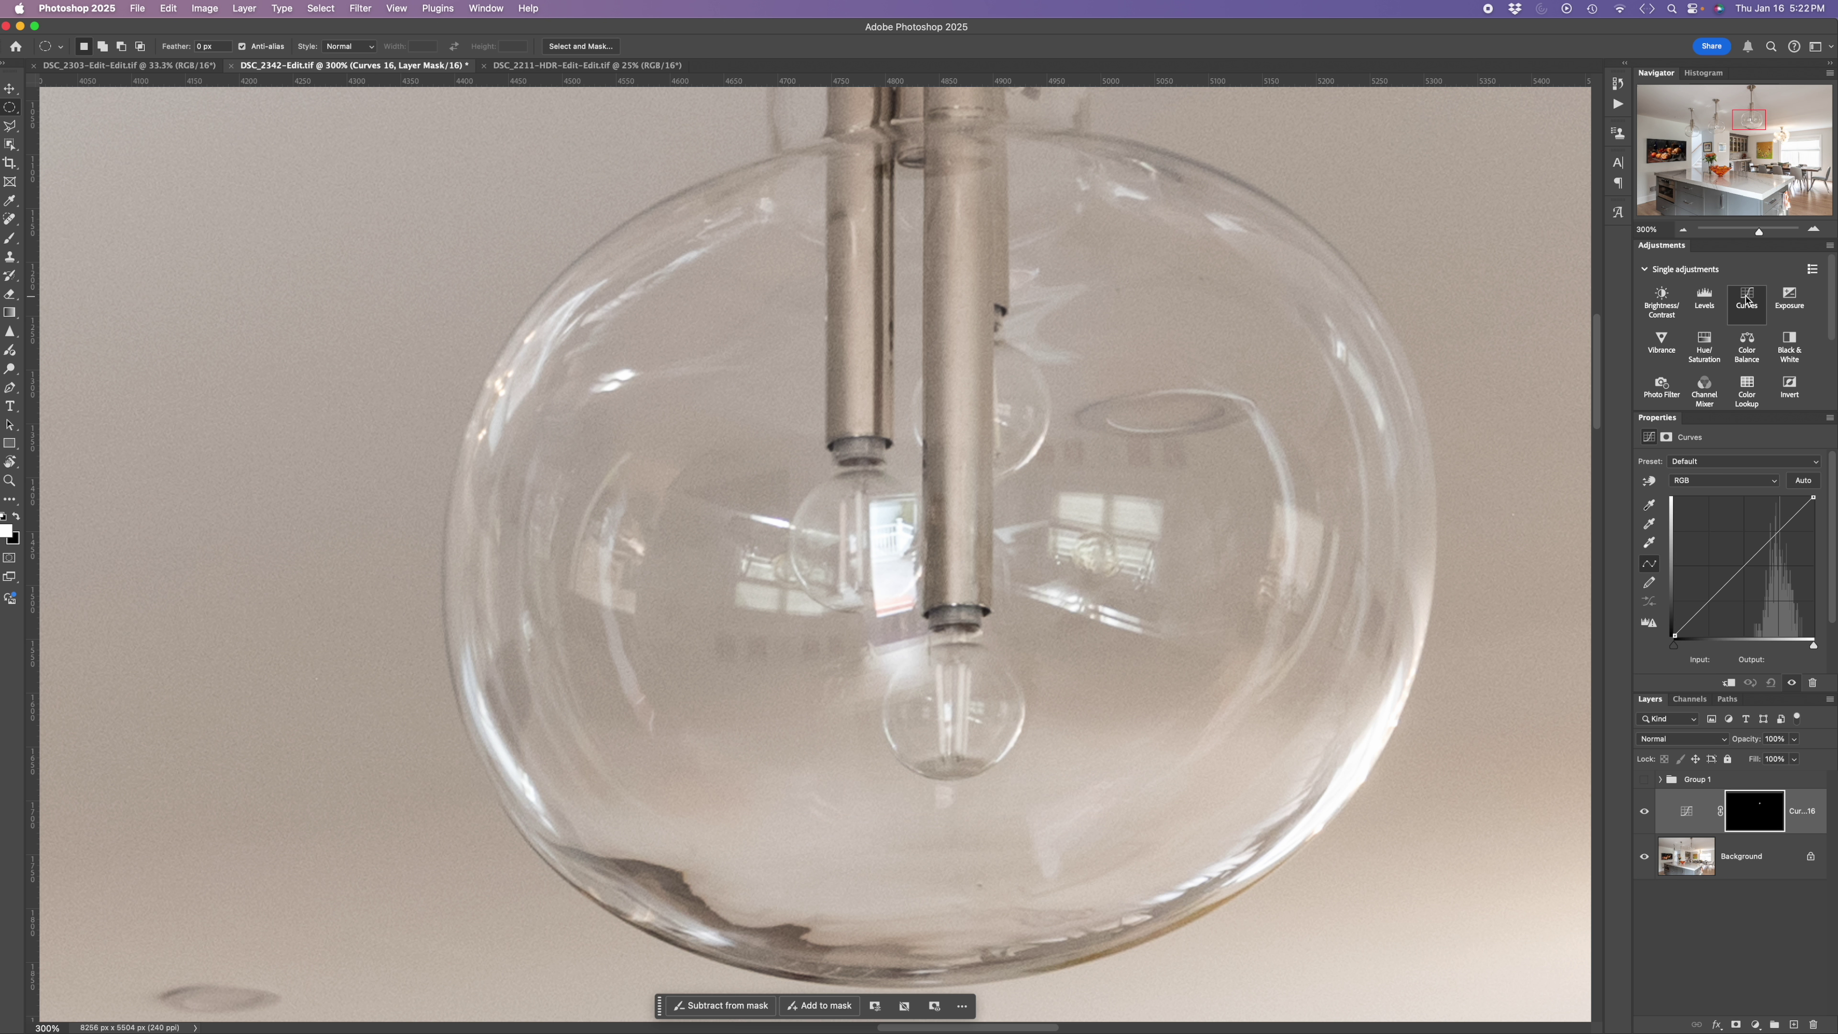
{"action": "left_click", "coordinate": [1768, 540]}
{"action": "left_click_drag", "start_coordinate": [1767, 540], "coordinate": [1751, 524]}
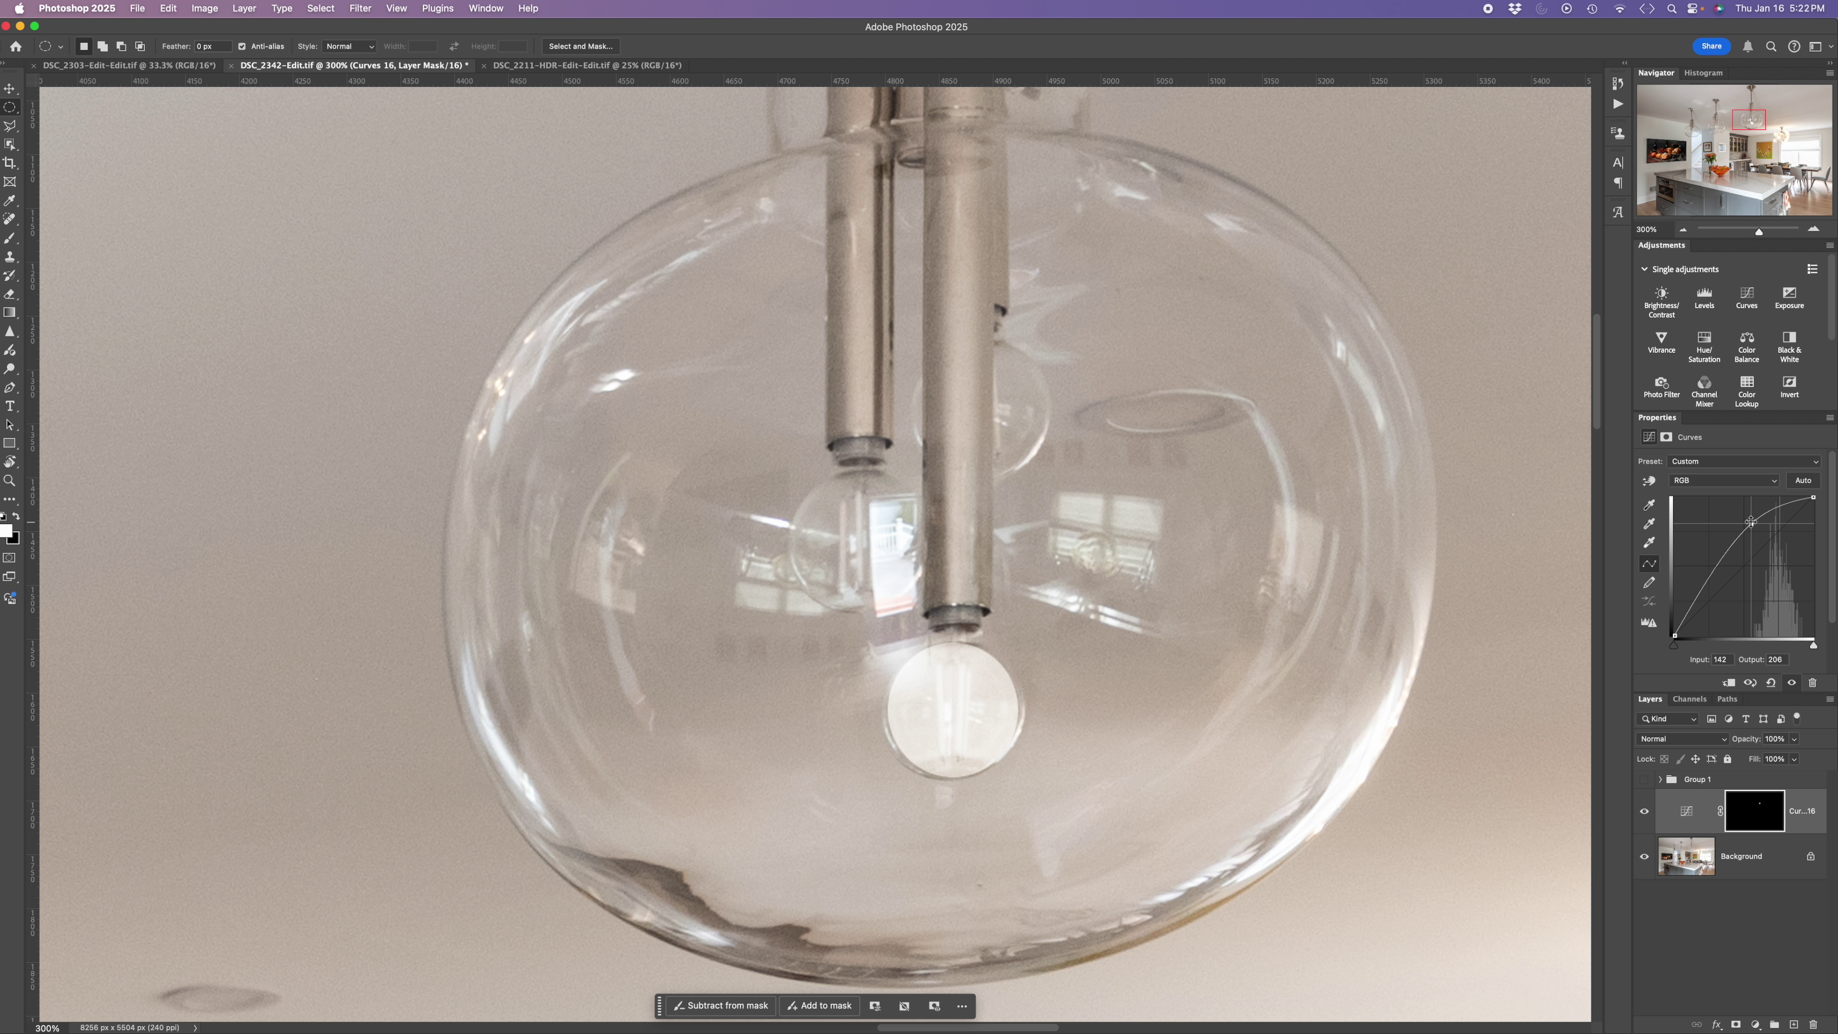
Step: Lower the Blue curve and raise the Red curve to warm the bulb to yellow-orange
{"action": "left_click", "coordinate": [1706, 484]}
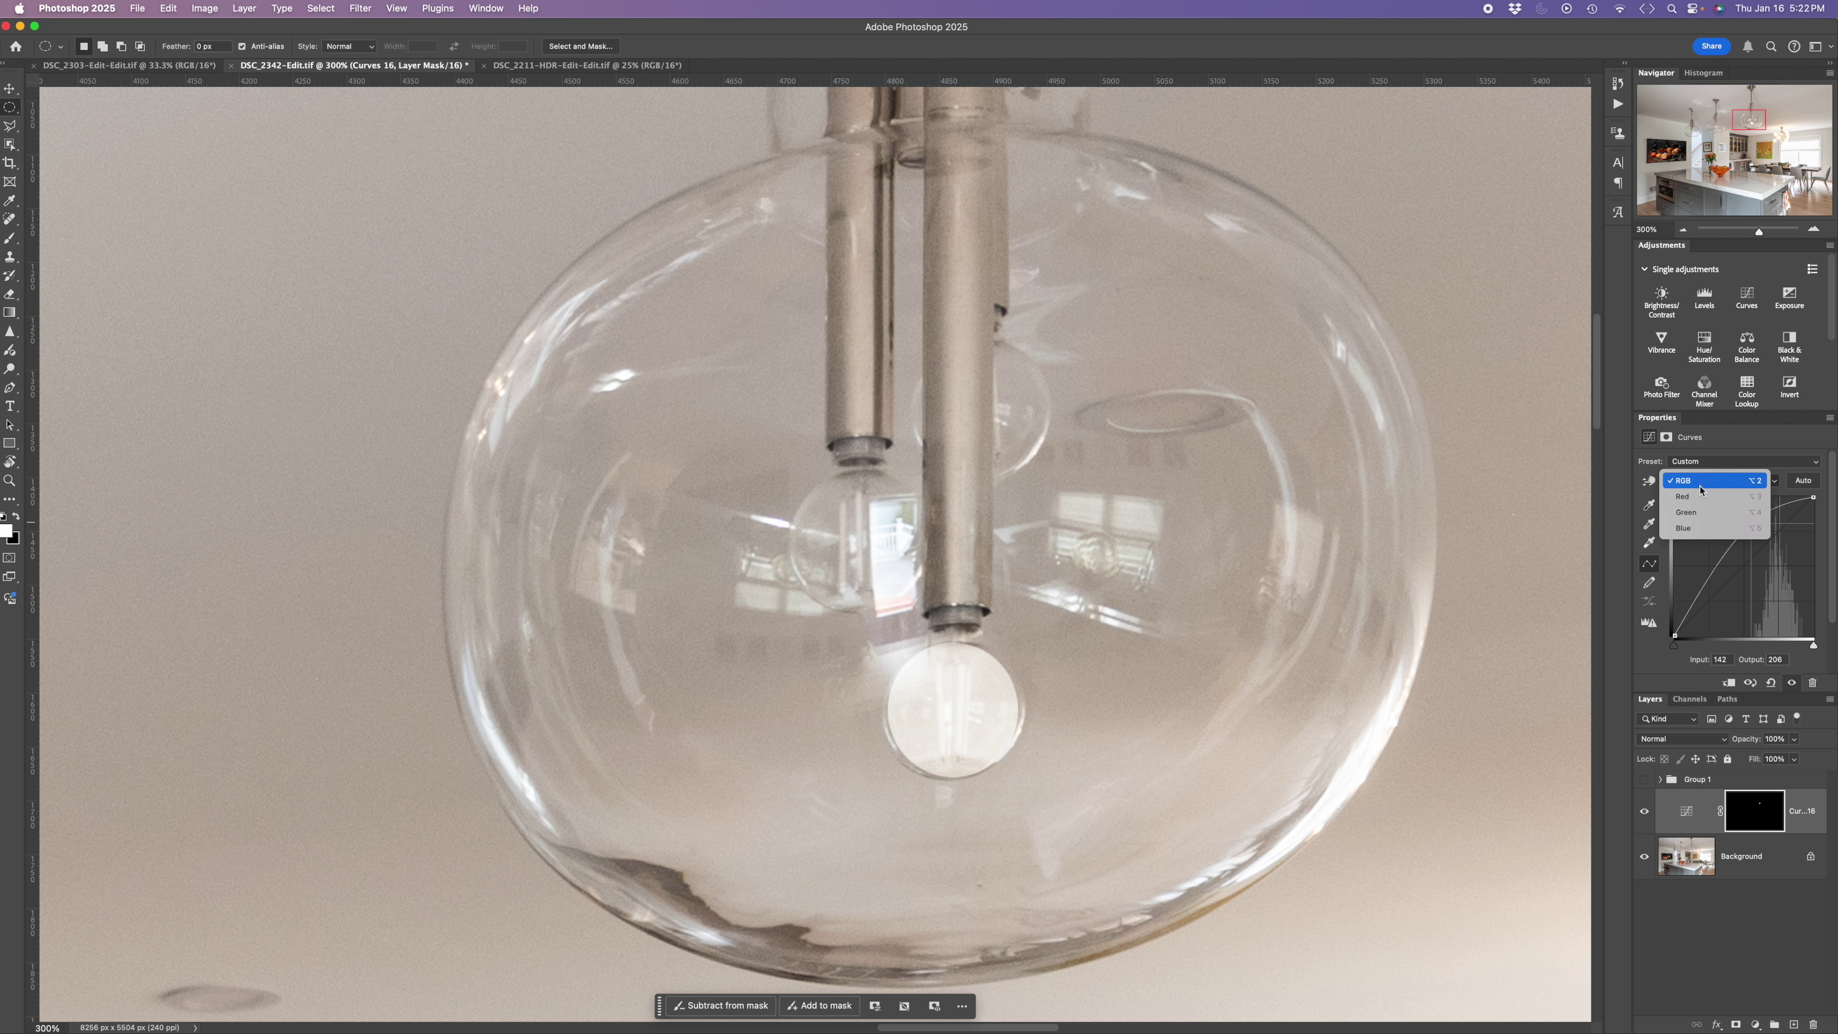
{"action": "left_click", "coordinate": [1687, 528]}
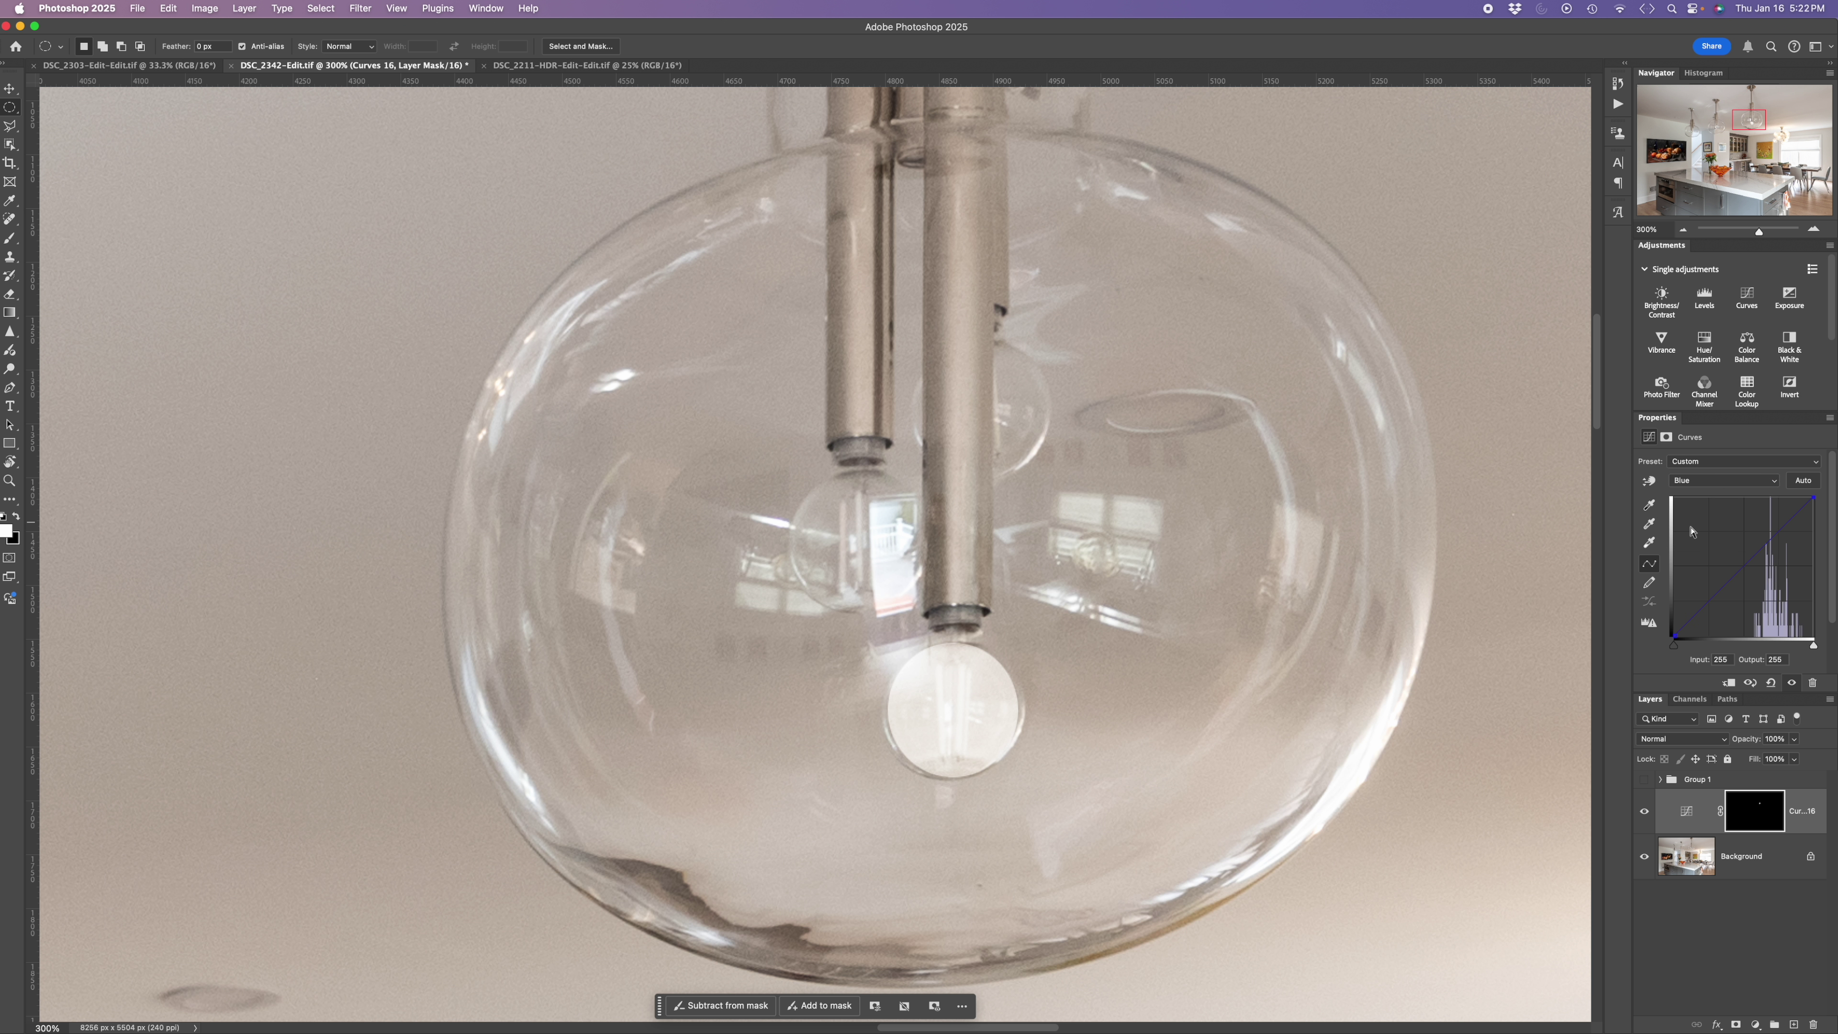
{"action": "left_click", "coordinate": [1768, 541]}
{"action": "left_click_drag", "start_coordinate": [1768, 541], "coordinate": [1781, 547]}
{"action": "left_click", "coordinate": [1709, 482]}
{"action": "left_click", "coordinate": [1703, 449]}
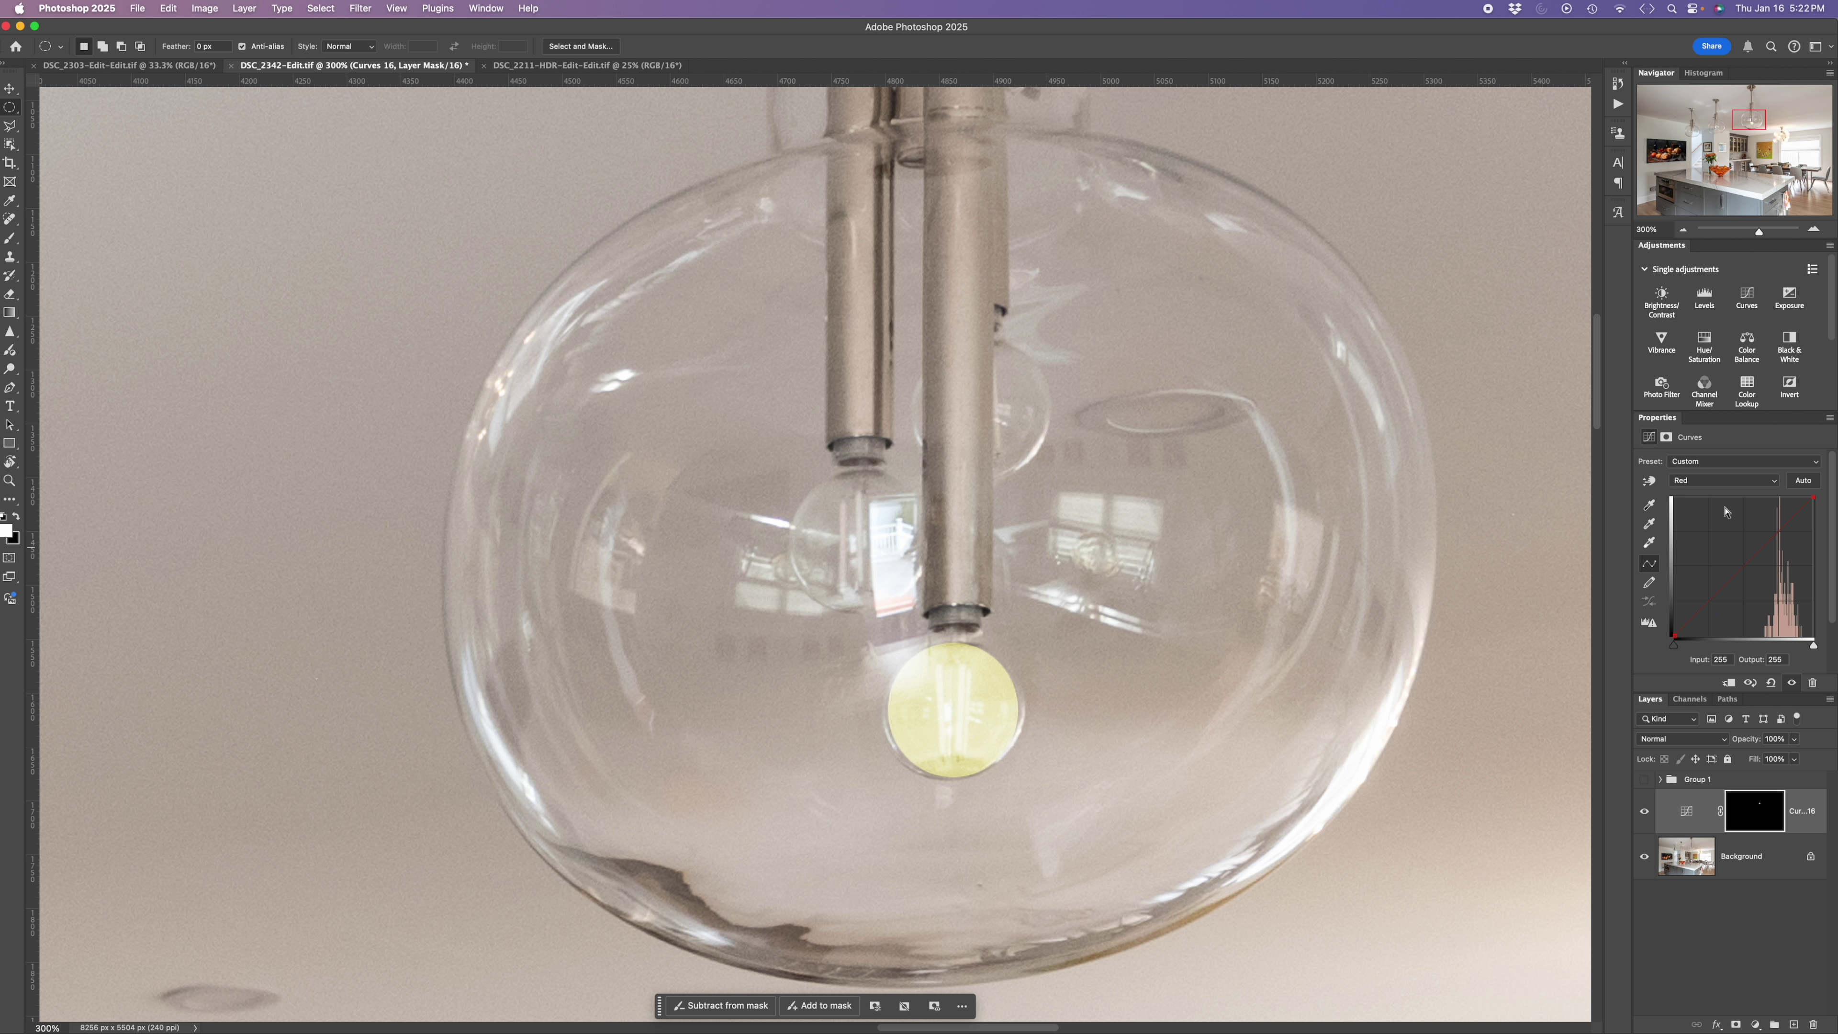
{"action": "left_click_drag", "start_coordinate": [1780, 537], "coordinate": [1767, 521]}
{"action": "left_click", "coordinate": [1749, 815]}
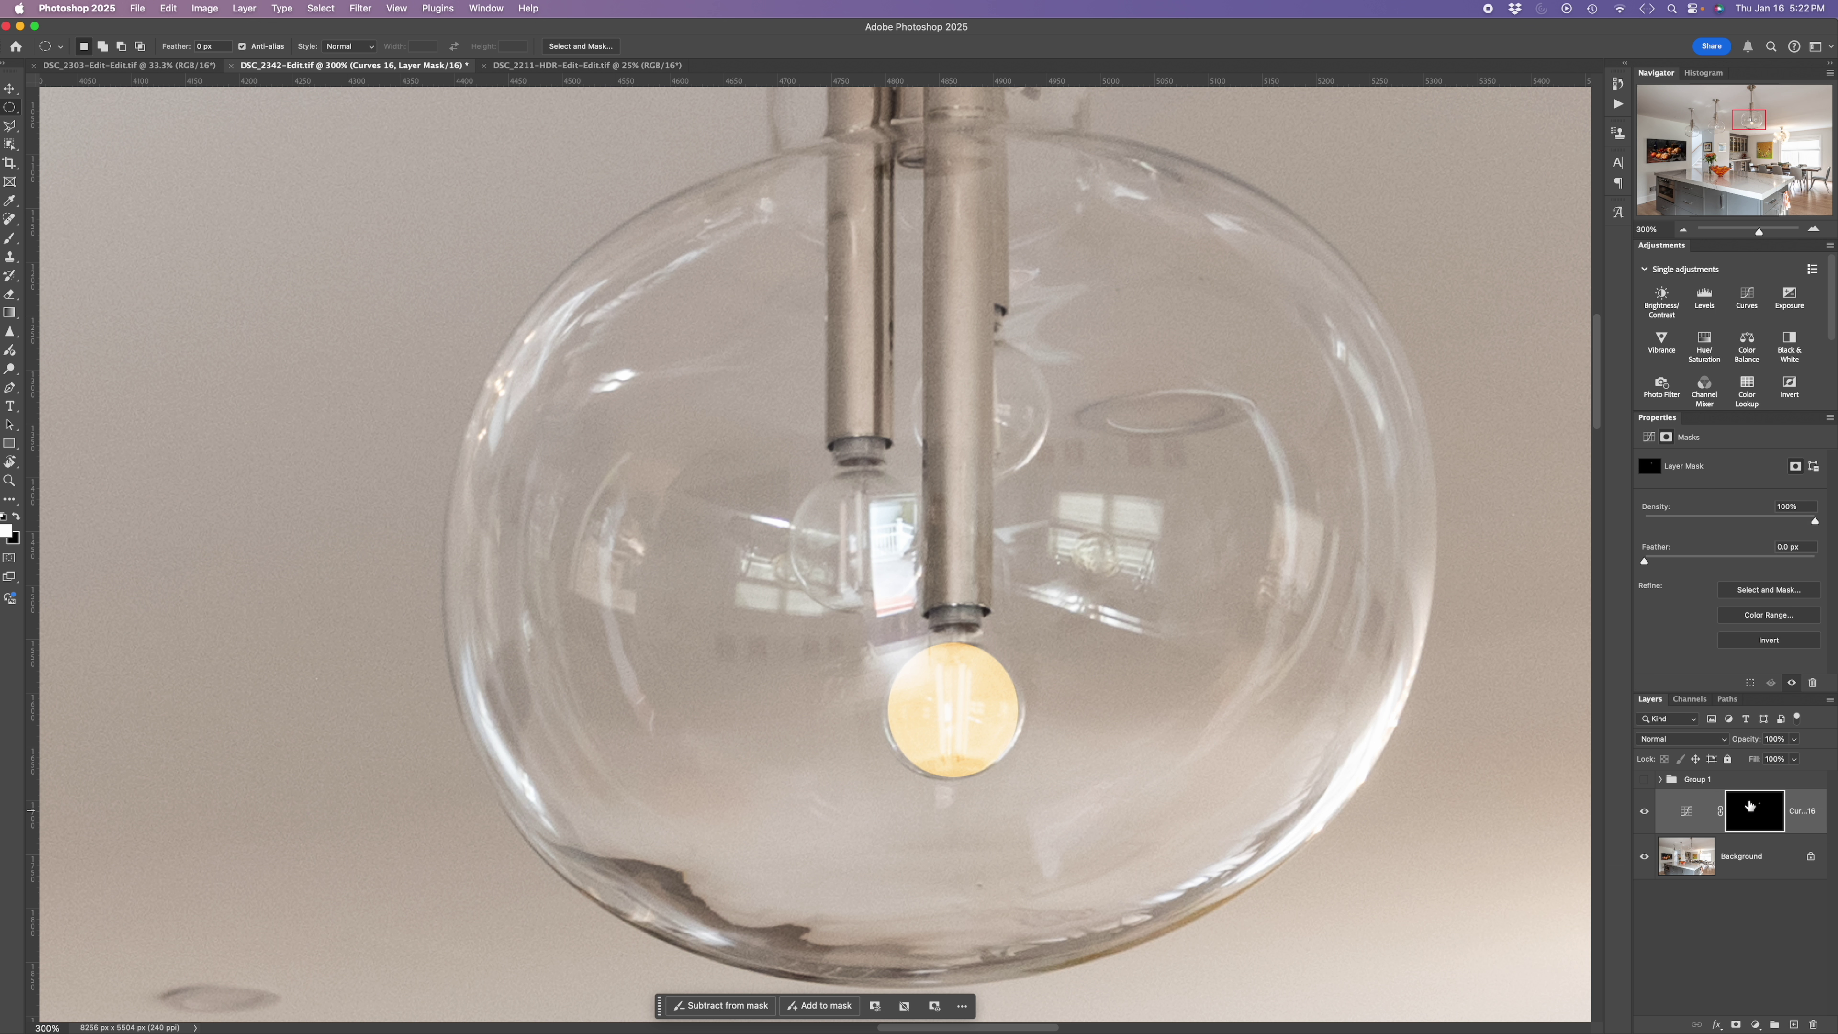
Step: Feather Curves 16's bulb mask to 26.8 px, then toggle the layer off and on to compare
{"action": "left_click_drag", "start_coordinate": [1644, 562], "coordinate": [1721, 562]}
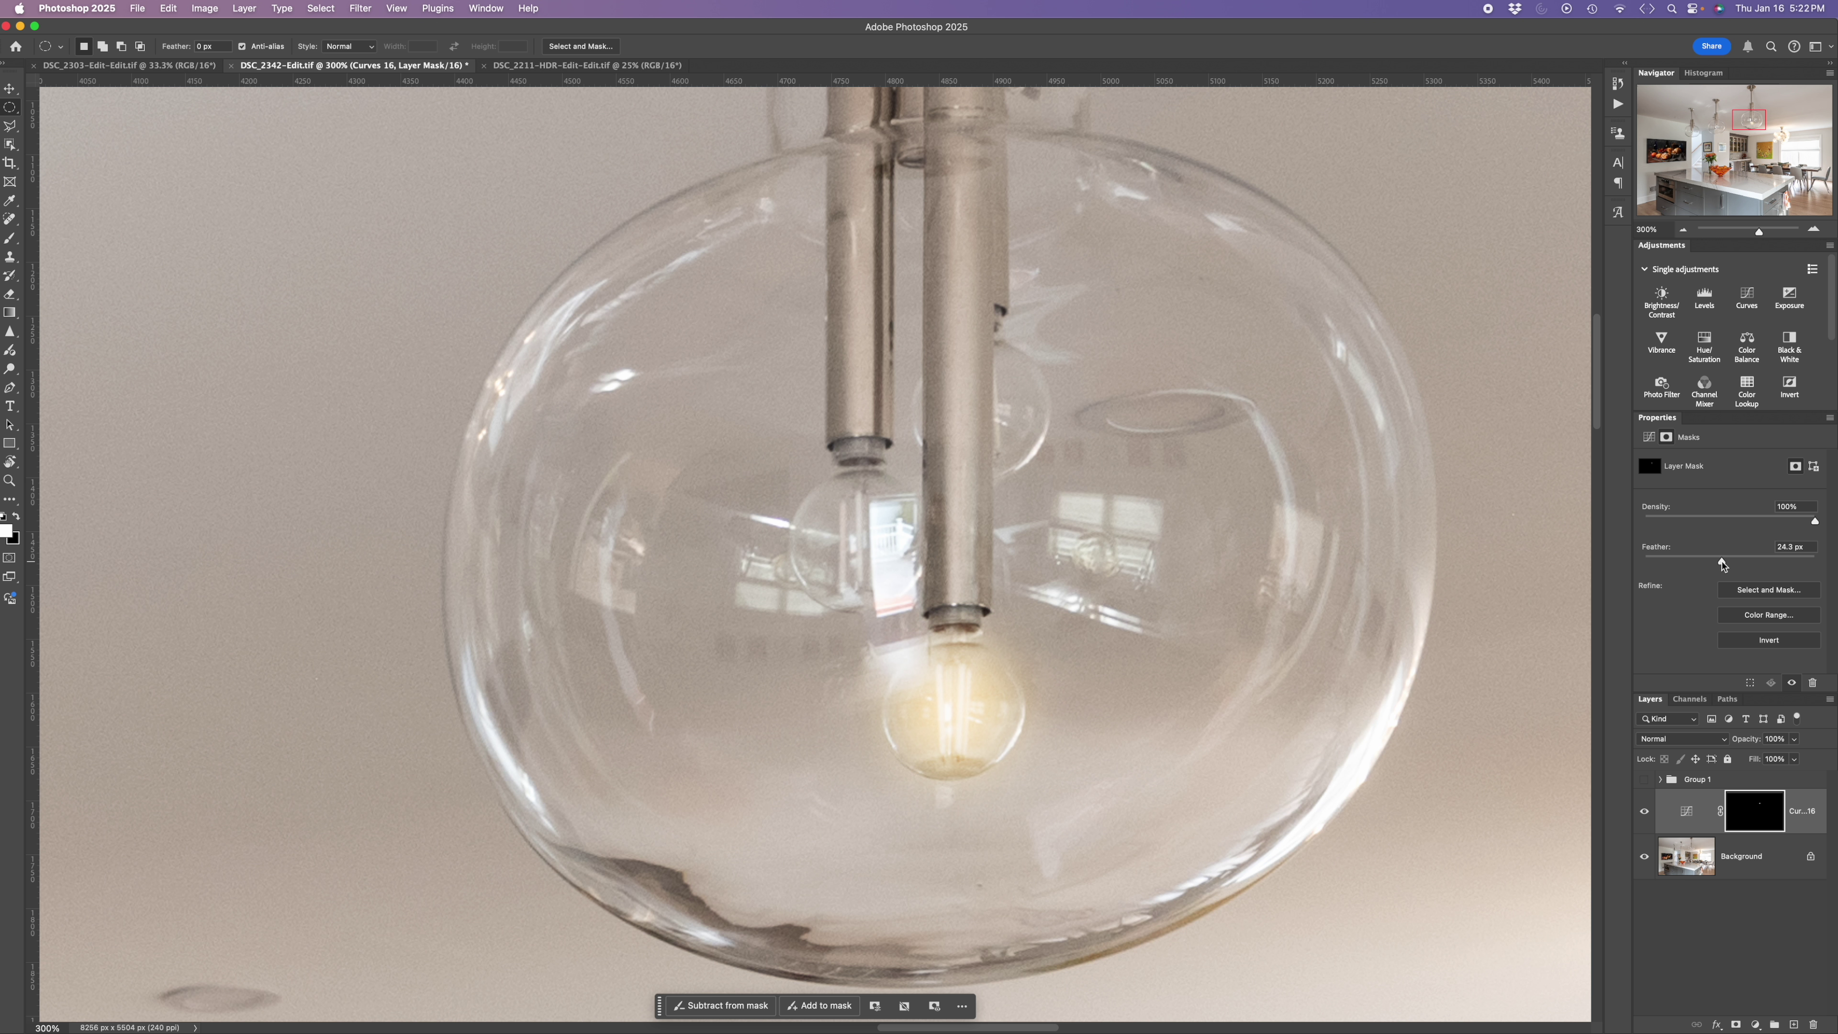
{"action": "left_click_drag", "start_coordinate": [1721, 560], "coordinate": [1723, 560]}
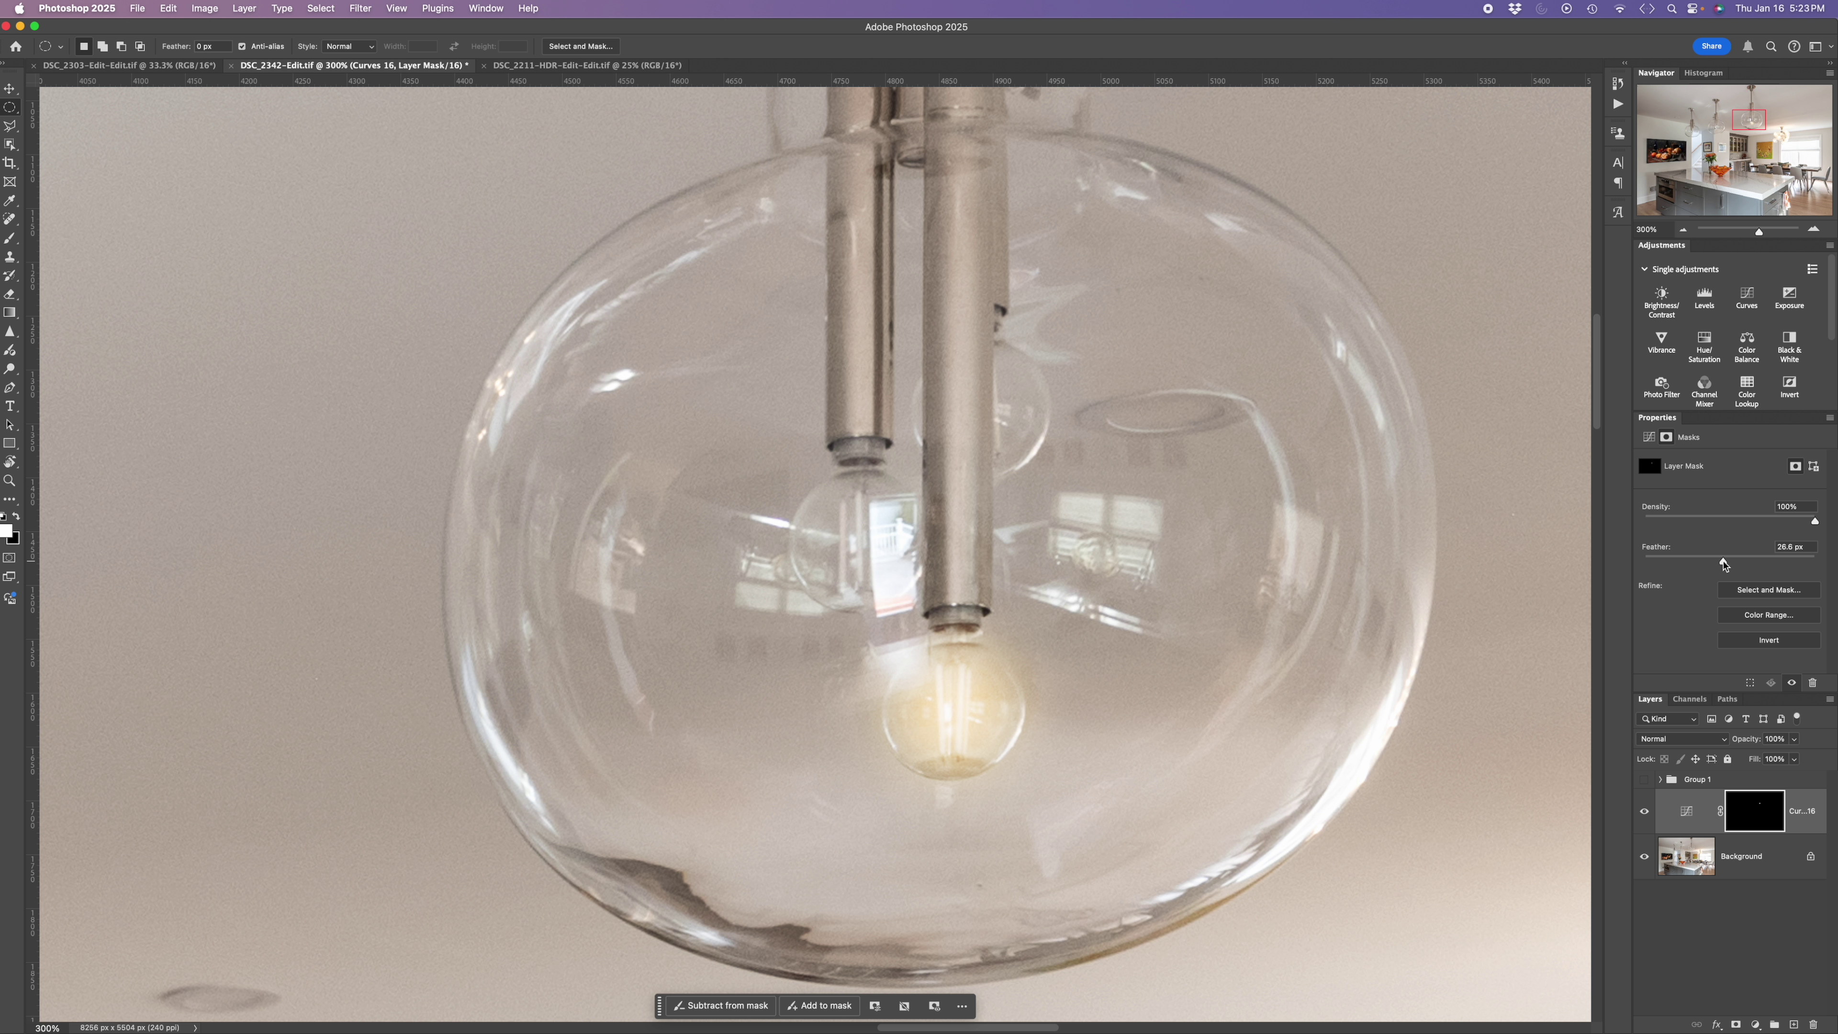
{"action": "left_click", "coordinate": [1644, 811]}
{"action": "left_click", "coordinate": [1644, 813]}
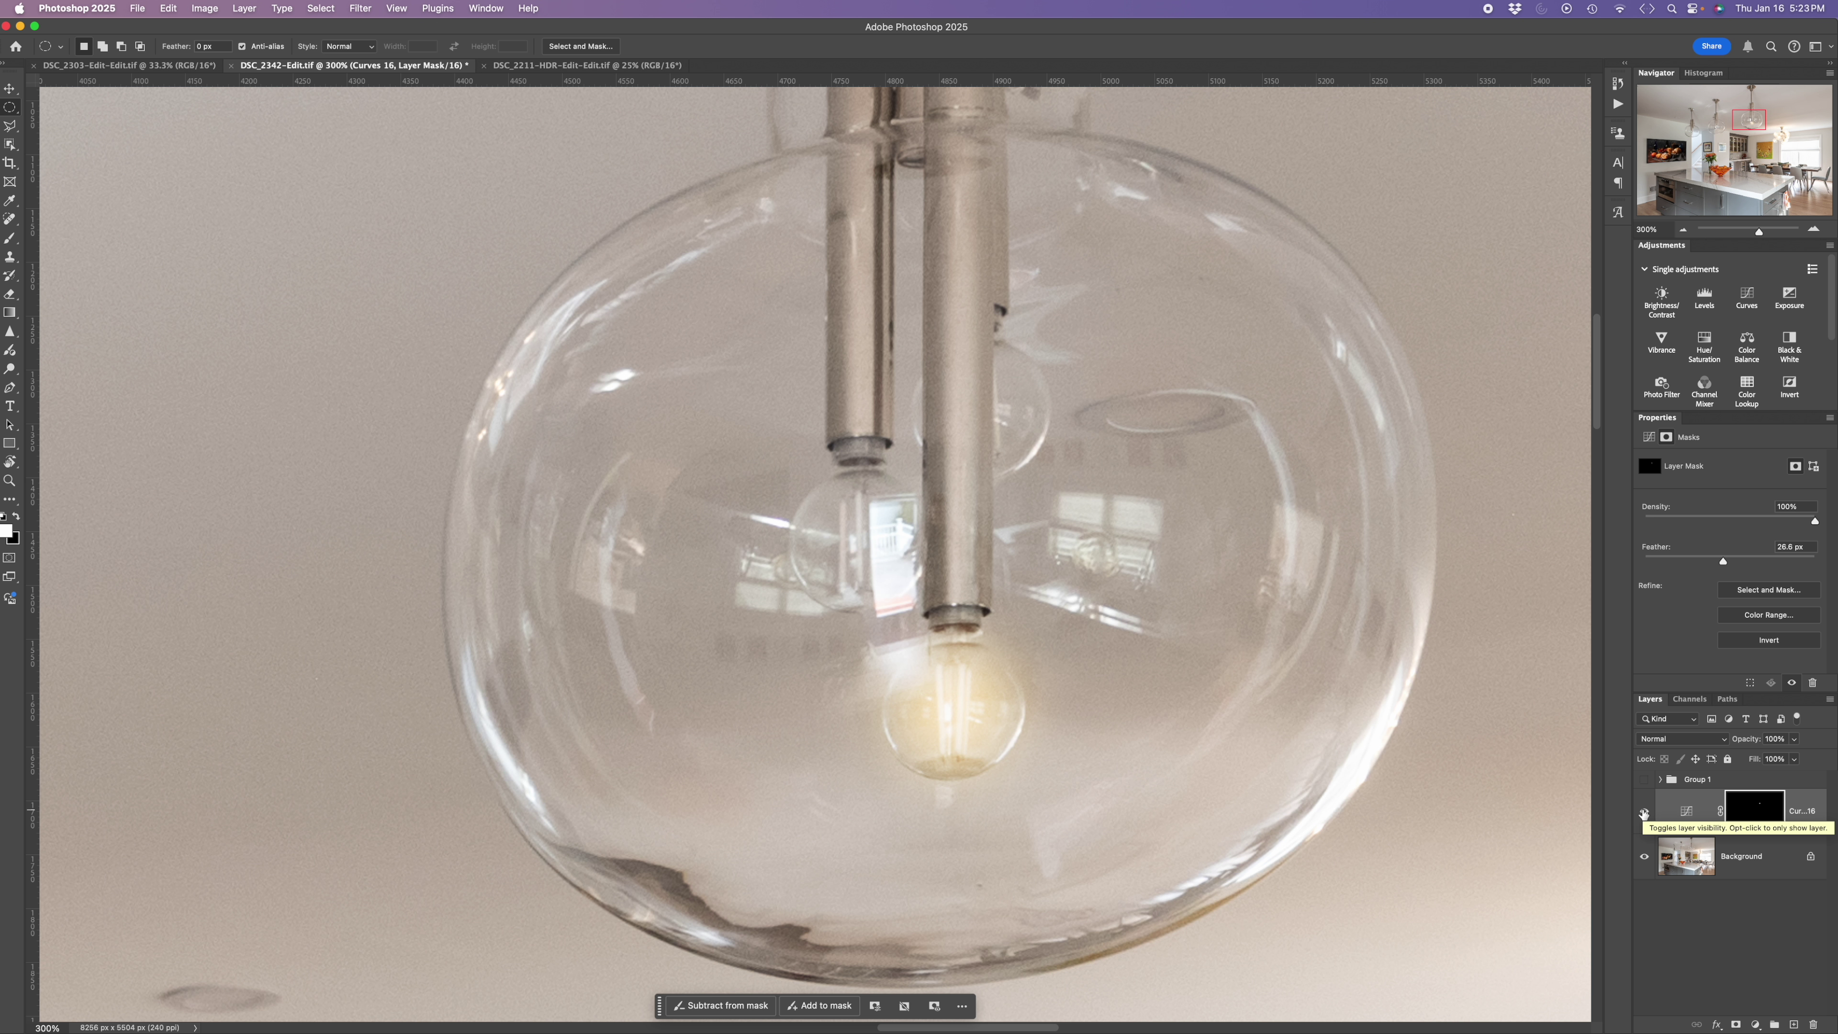
{"action": "left_click", "coordinate": [1742, 855]}
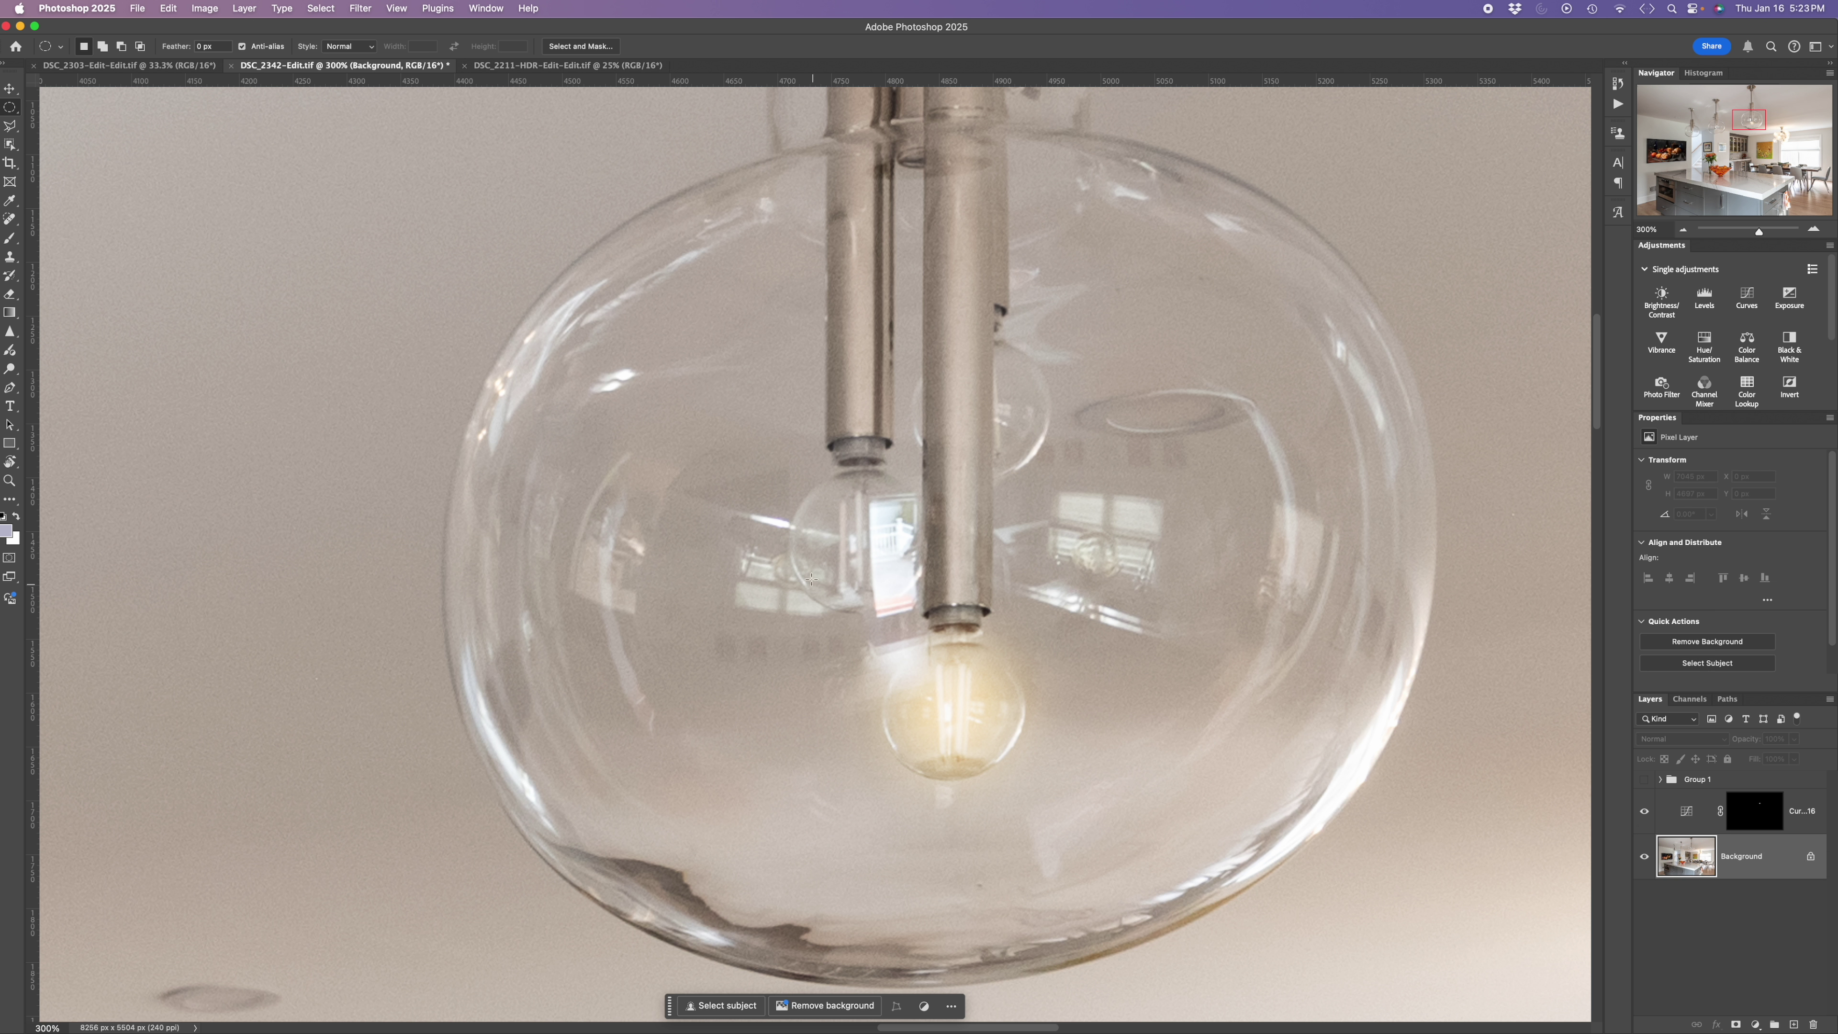
Step: Select the upper bulb with an ellipse, add a masked Curves, brighten it and reduce blue
{"action": "left_click_drag", "start_coordinate": [818, 501], "coordinate": [881, 564]}
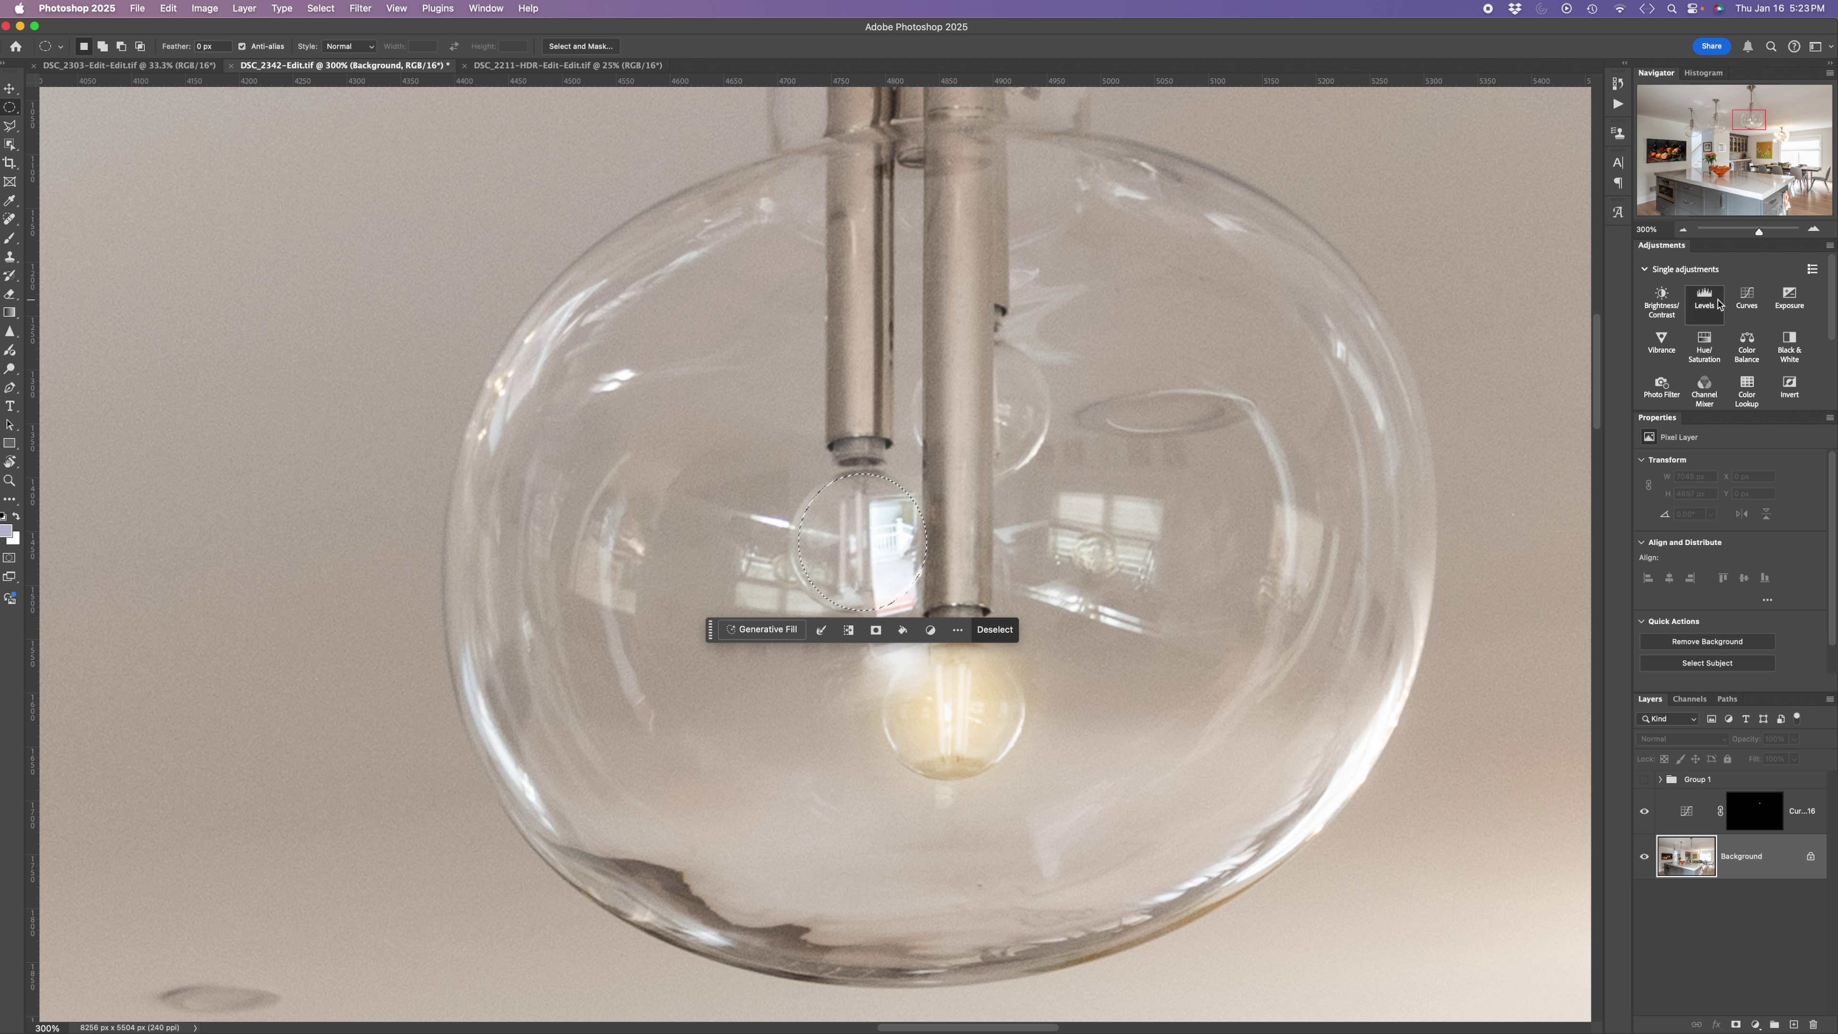
{"action": "left_click", "coordinate": [1747, 297]}
{"action": "left_click_drag", "start_coordinate": [1767, 541], "coordinate": [1760, 522]}
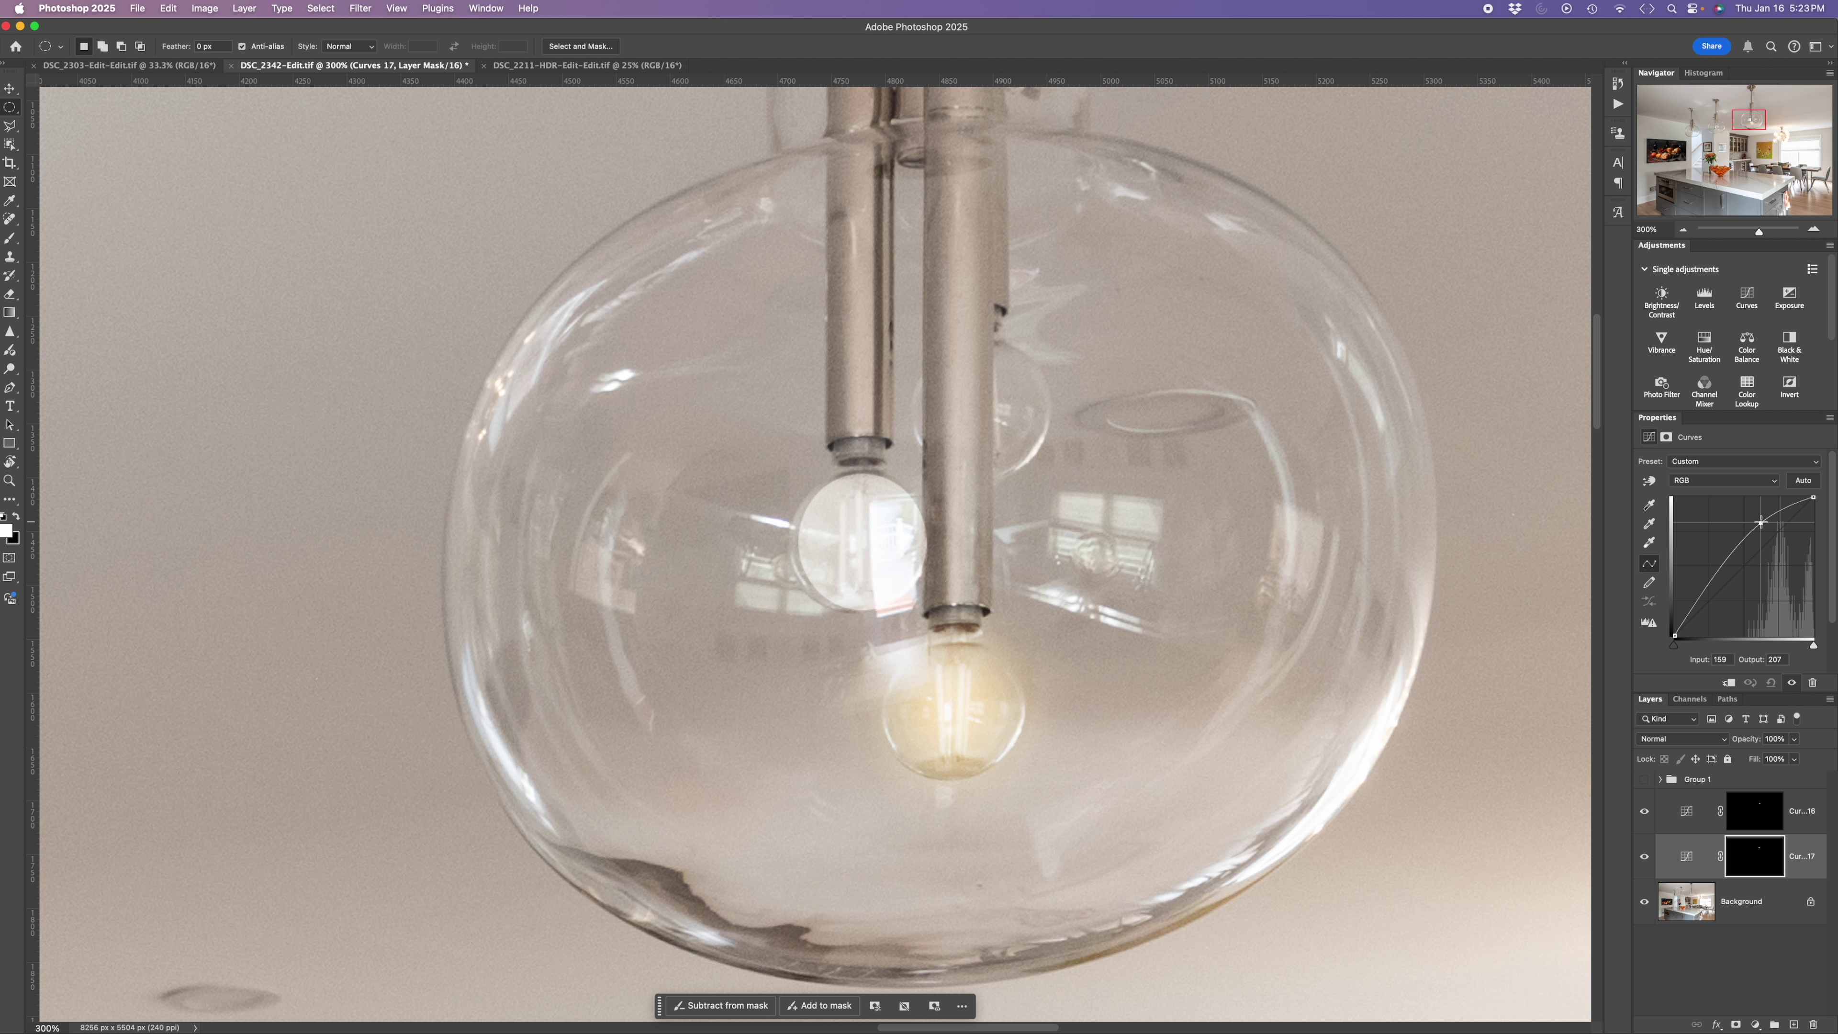
{"action": "left_click", "coordinate": [1736, 480]}
{"action": "left_click", "coordinate": [1726, 534]}
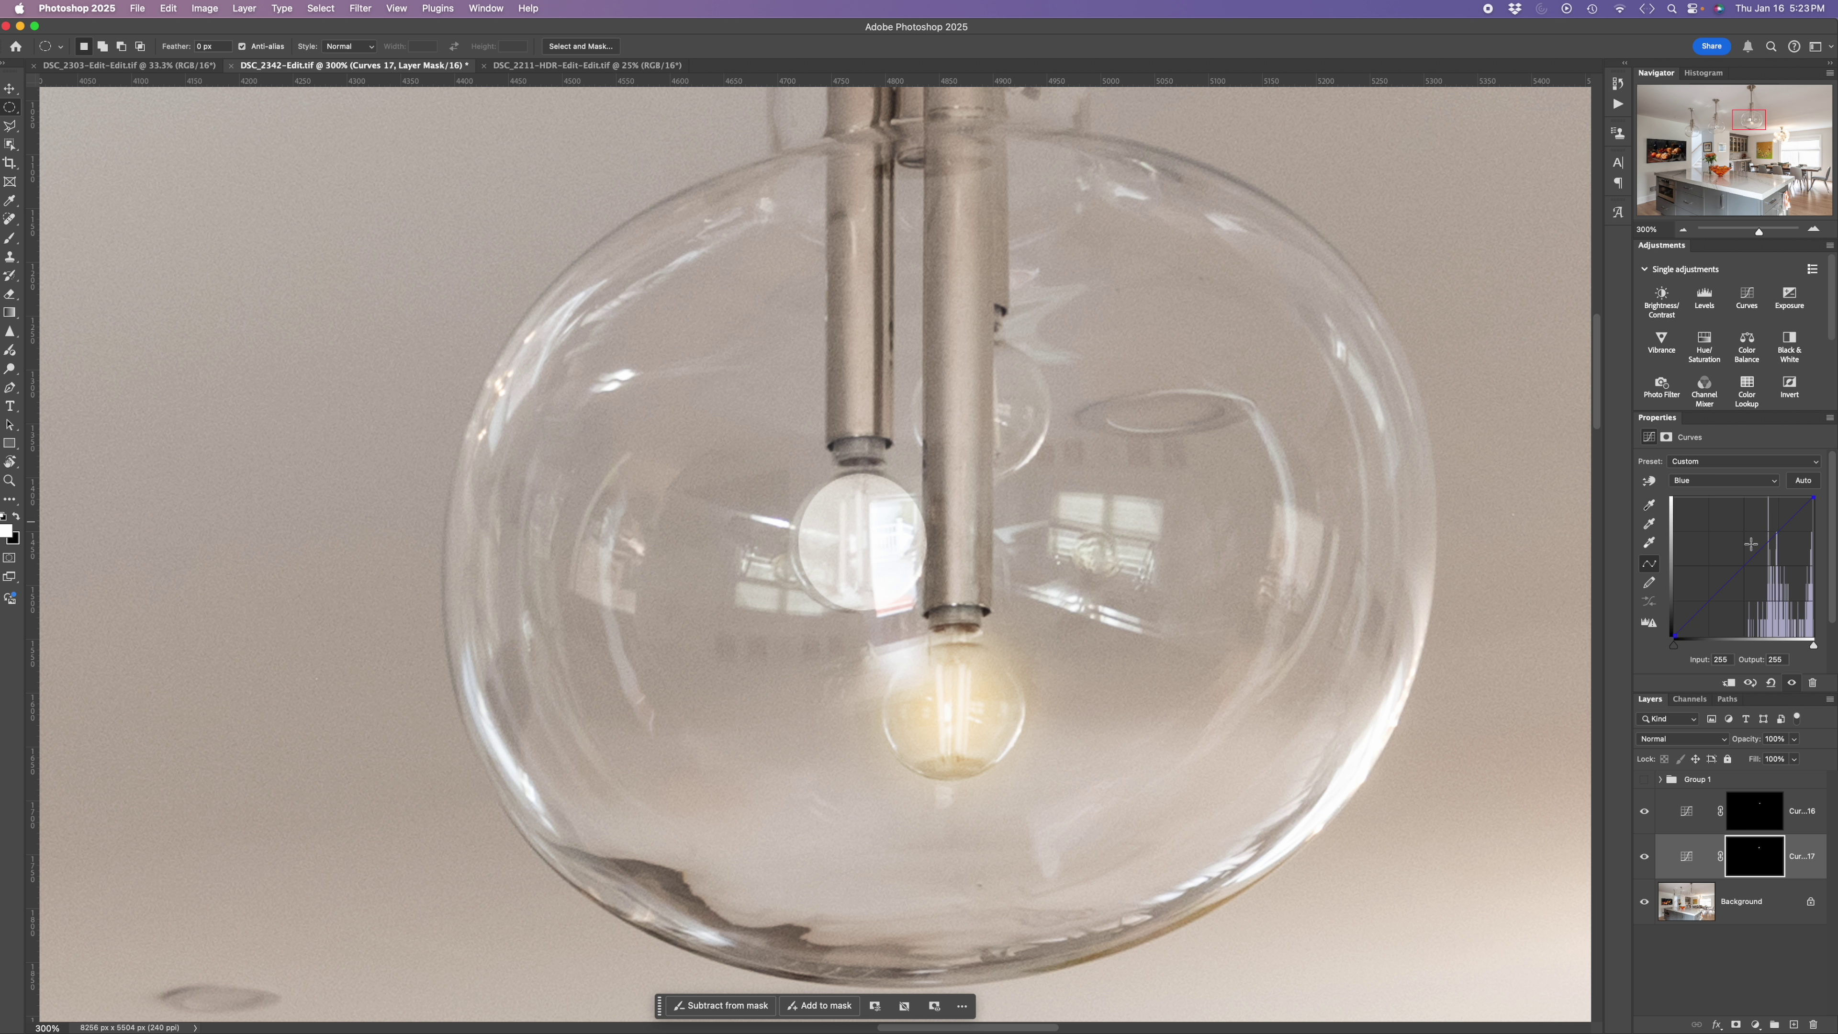
{"action": "left_click_drag", "start_coordinate": [1771, 540], "coordinate": [1774, 552]}
Step: Raise the Red curve and feather the upper bulb's mask to 32.2 px
{"action": "left_click", "coordinate": [1726, 480]}
{"action": "left_click", "coordinate": [1704, 450]}
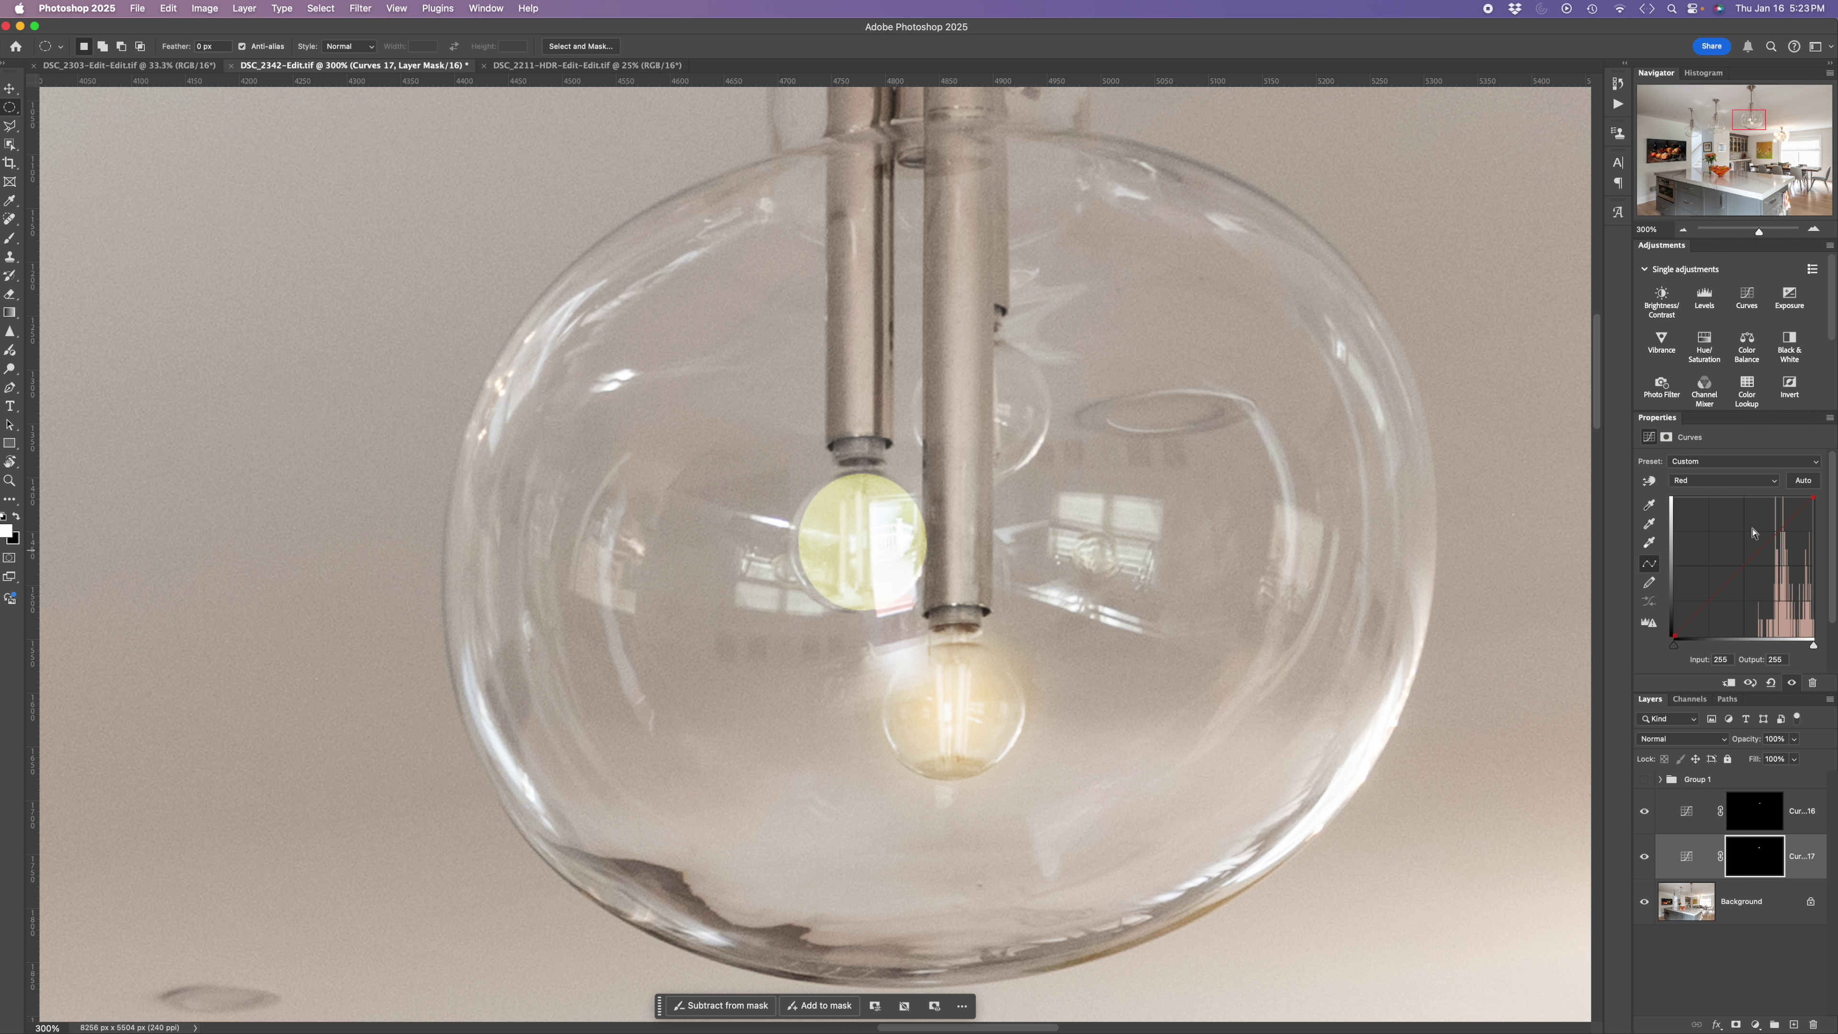
{"action": "left_click_drag", "start_coordinate": [1765, 544], "coordinate": [1758, 521]}
{"action": "left_click", "coordinate": [1758, 859]}
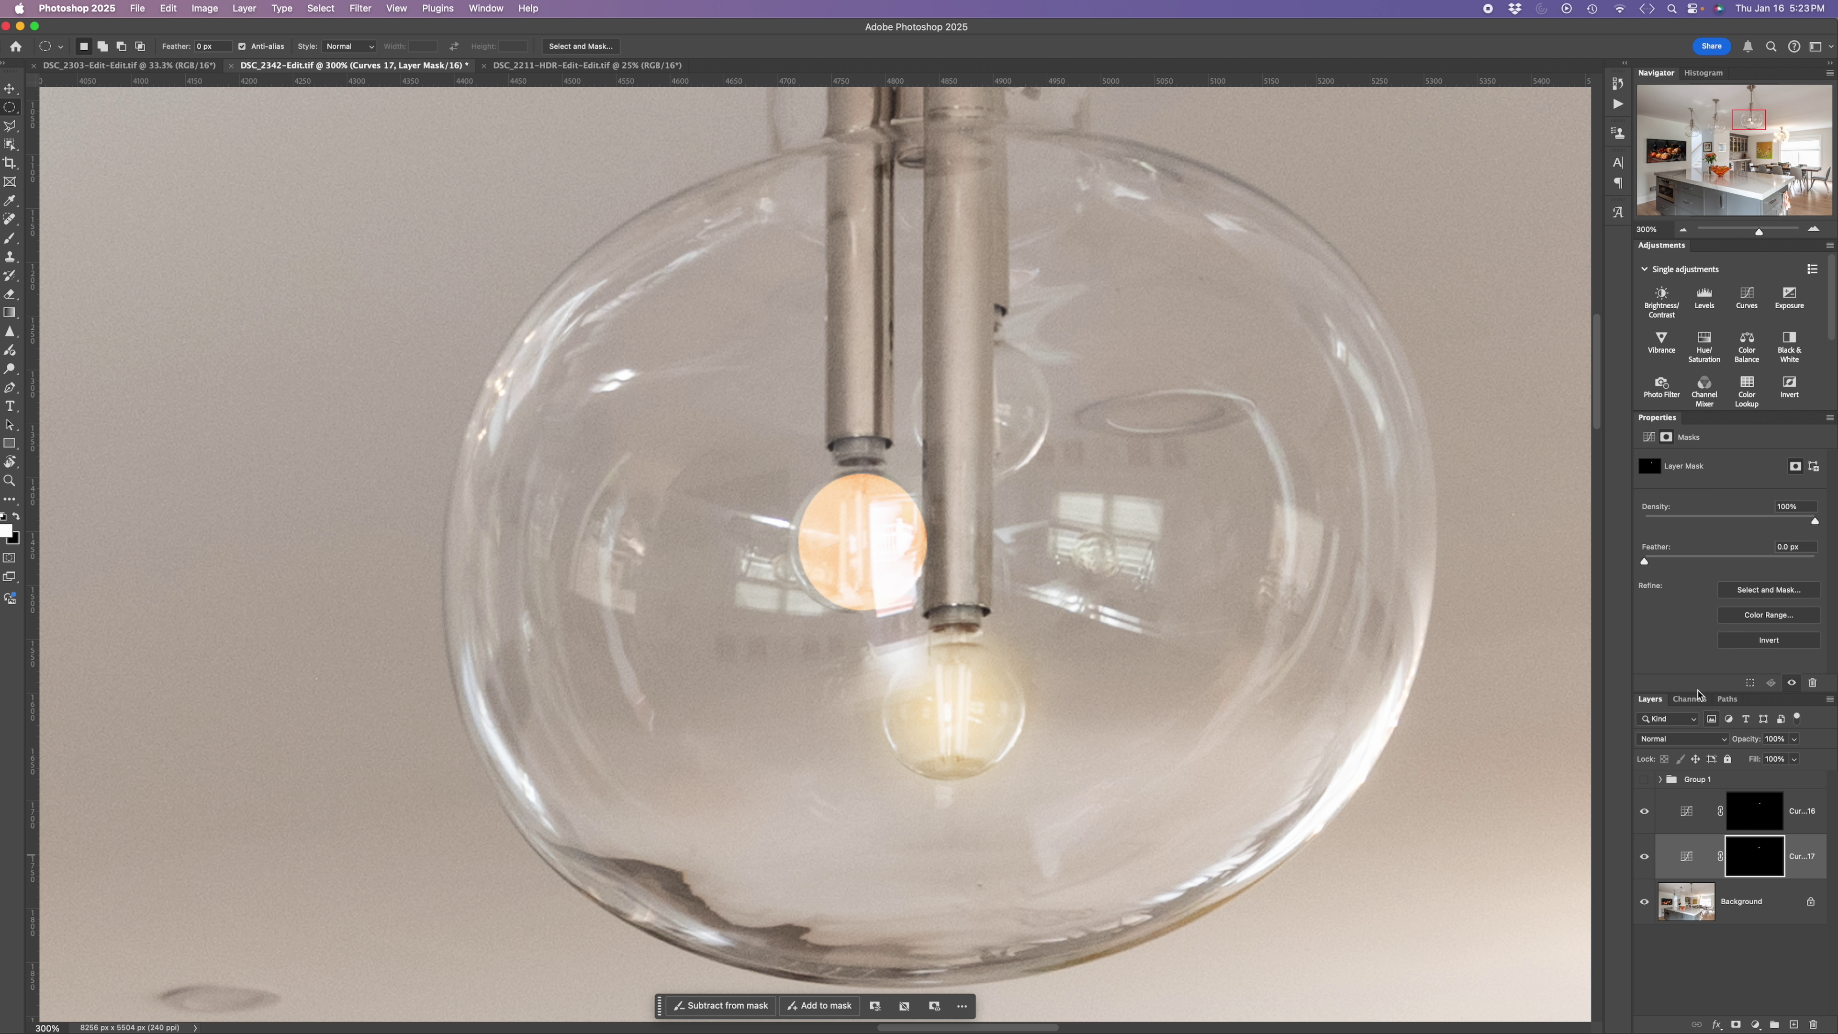
{"action": "left_click_drag", "start_coordinate": [1682, 561], "coordinate": [1724, 561]}
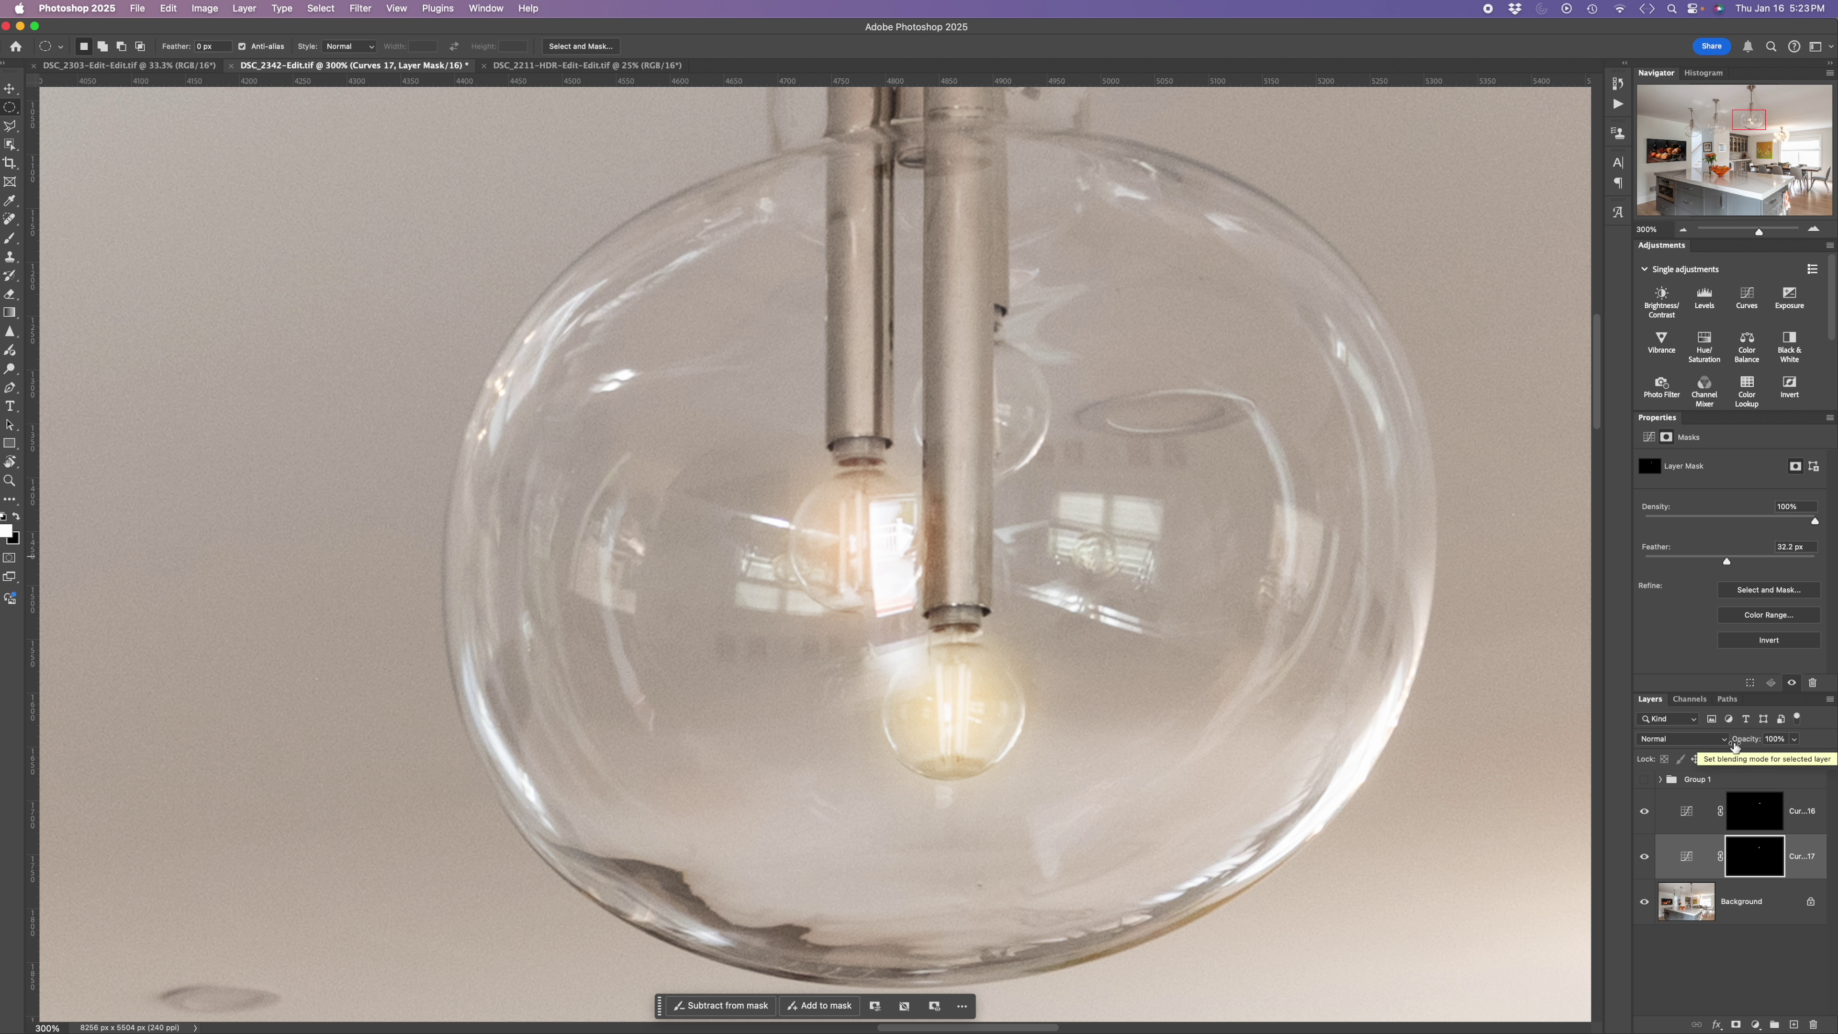
Step: Pull Curves 16's Blue curve point down to input 197, output 157 to warm the lower bulb
{"action": "left_click", "coordinate": [1685, 811]}
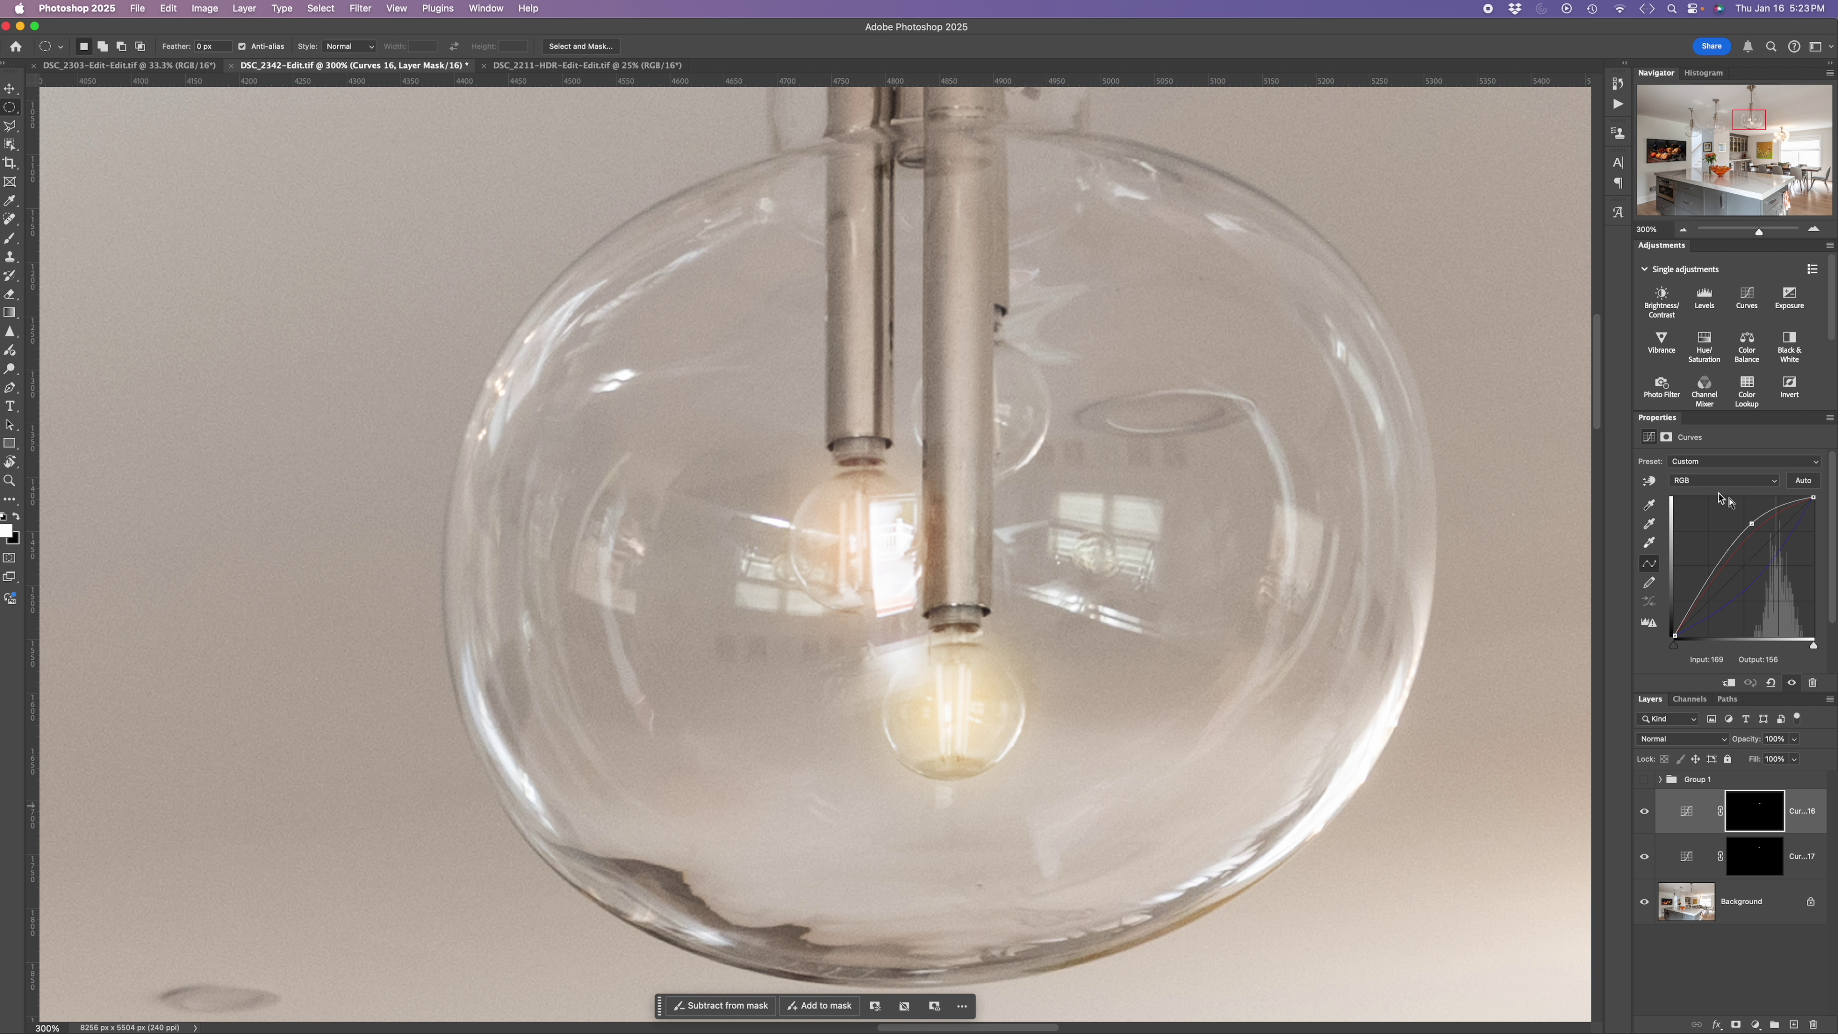
{"action": "left_click", "coordinate": [1705, 481]}
{"action": "left_click", "coordinate": [1704, 528]}
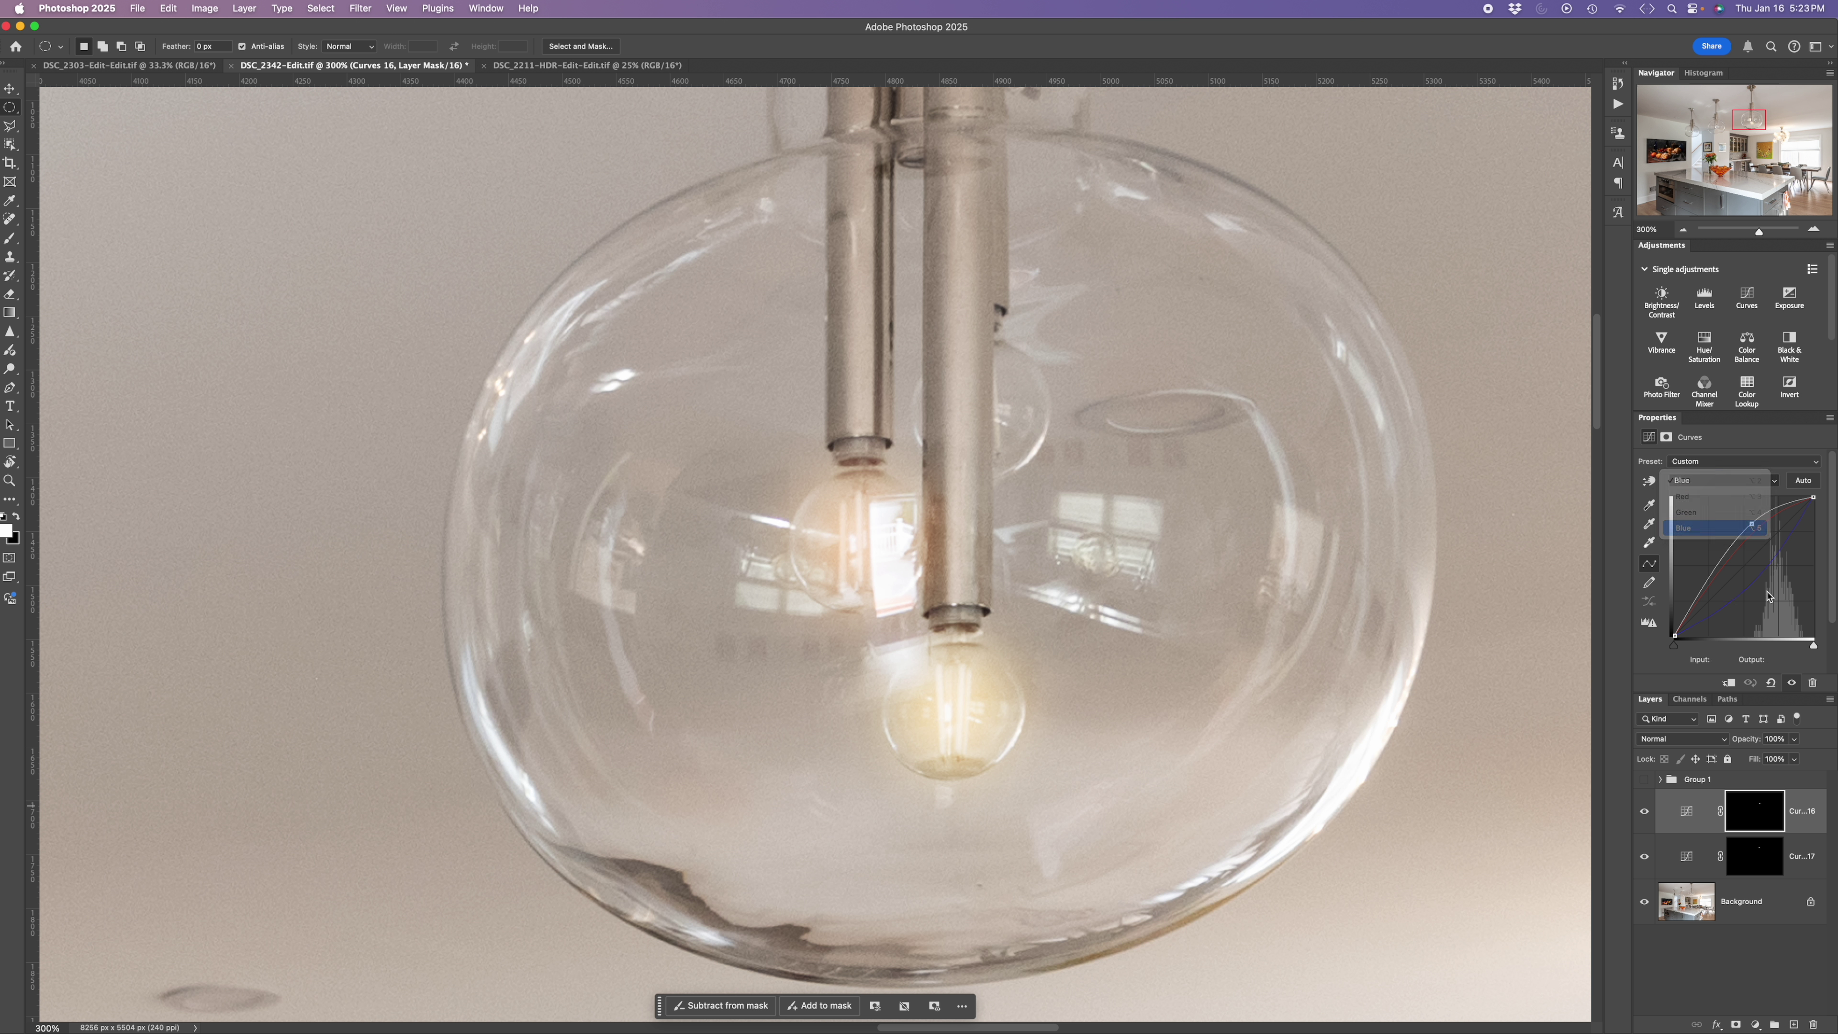
{"action": "left_click", "coordinate": [1779, 547]}
{"action": "left_click_drag", "start_coordinate": [1780, 547], "coordinate": [1782, 550]}
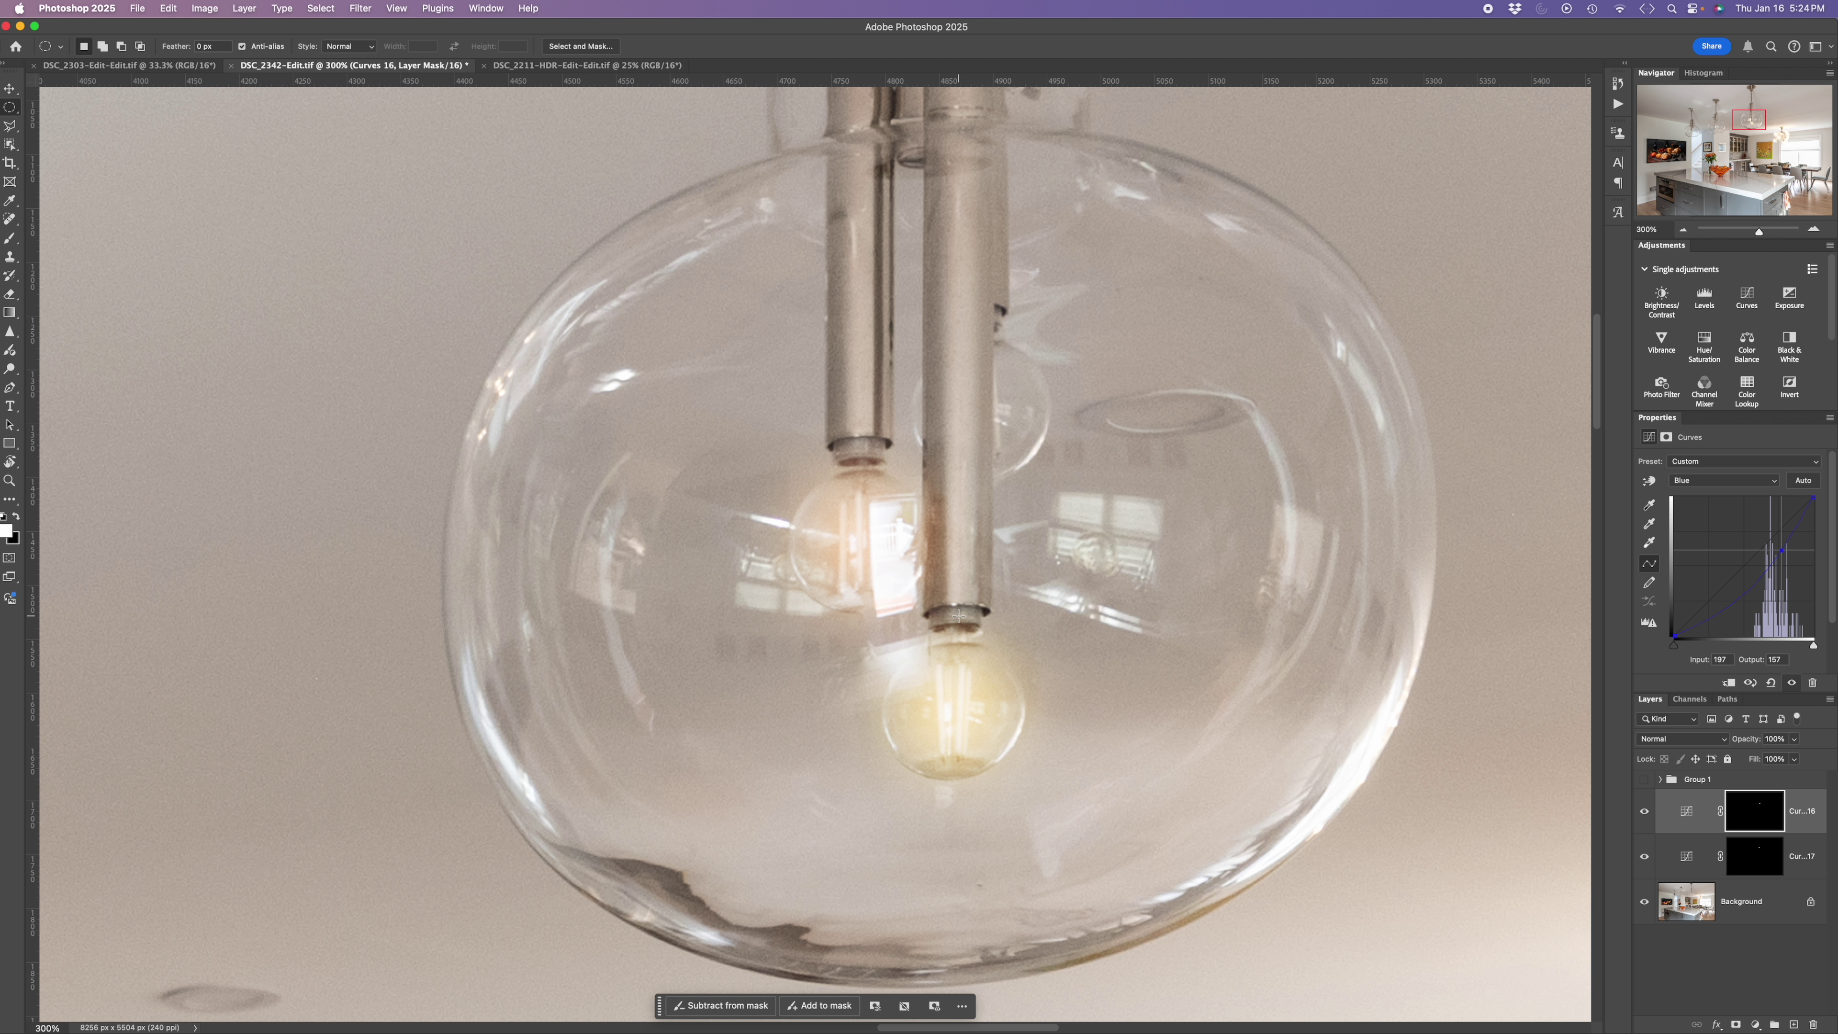
{"action": "left_click", "coordinate": [1766, 909]}
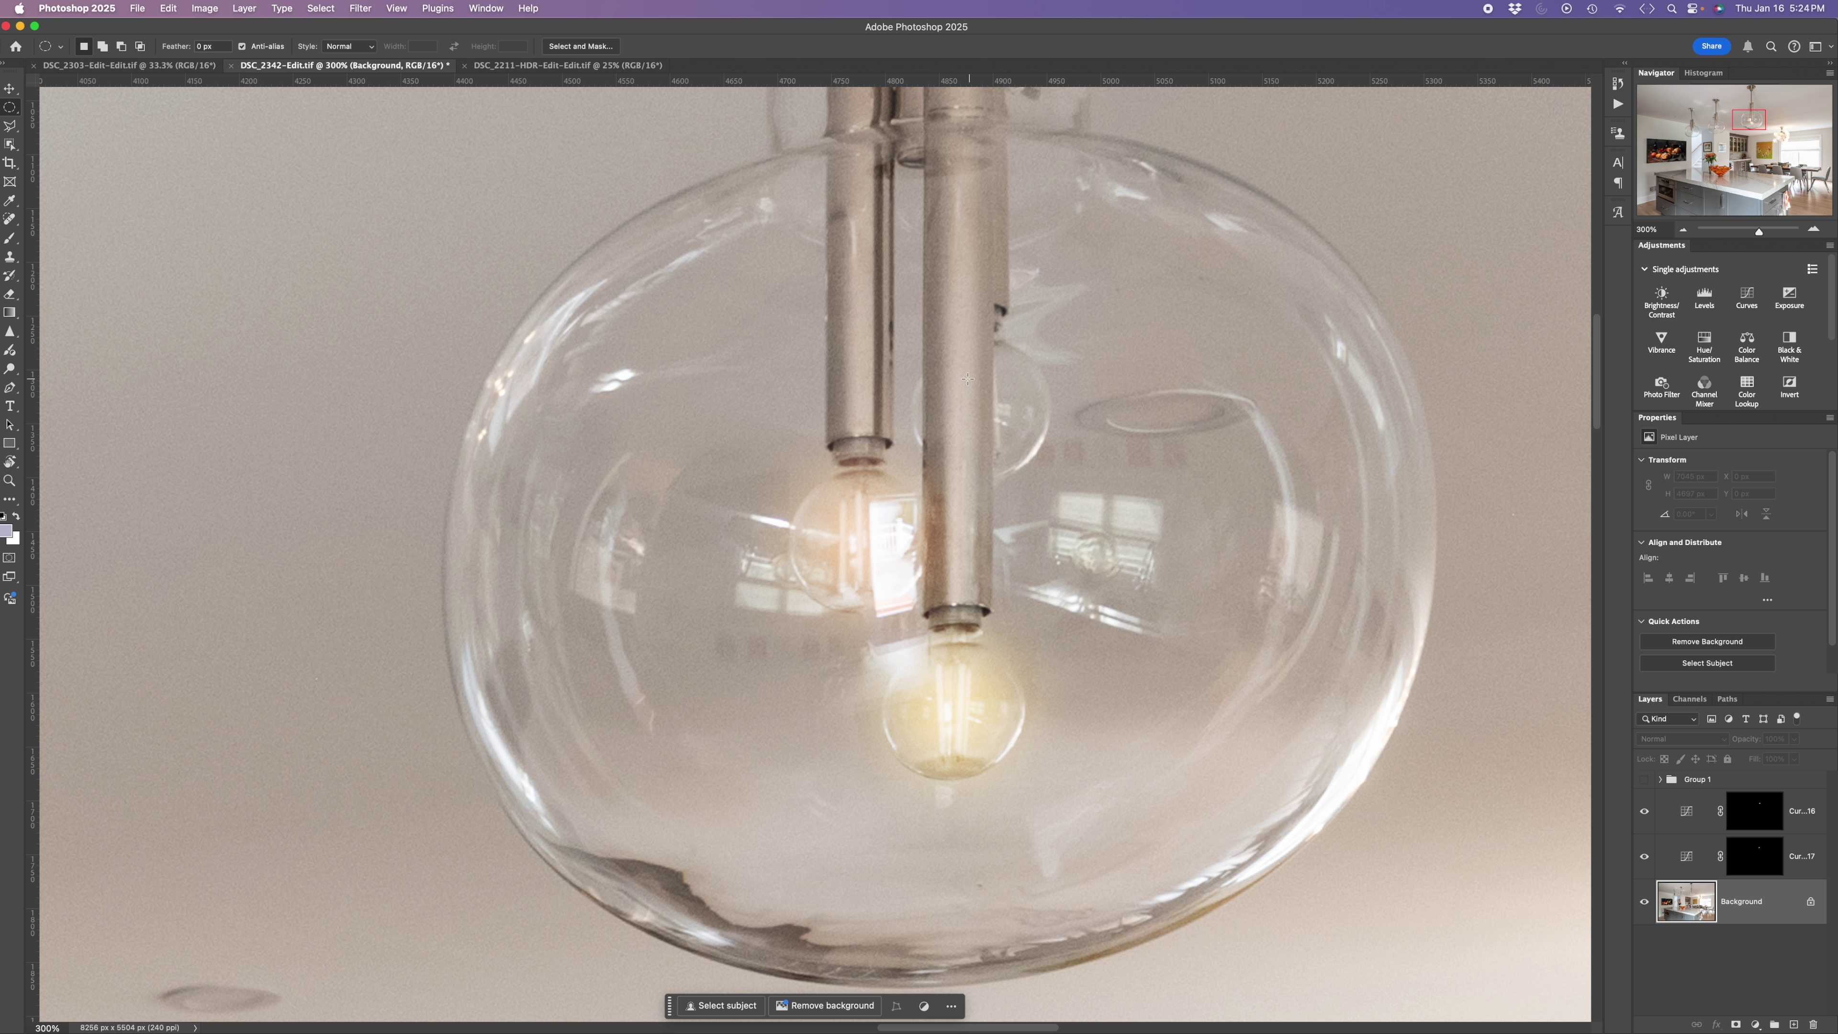
Step: Place an elliptical selection on the pendant glass and brighten it with a masked Curves 18
{"action": "left_click_drag", "start_coordinate": [964, 377], "coordinate": [1082, 506]}
{"action": "left_click_drag", "start_coordinate": [1020, 441], "coordinate": [987, 408]}
{"action": "left_click", "coordinate": [1746, 296]}
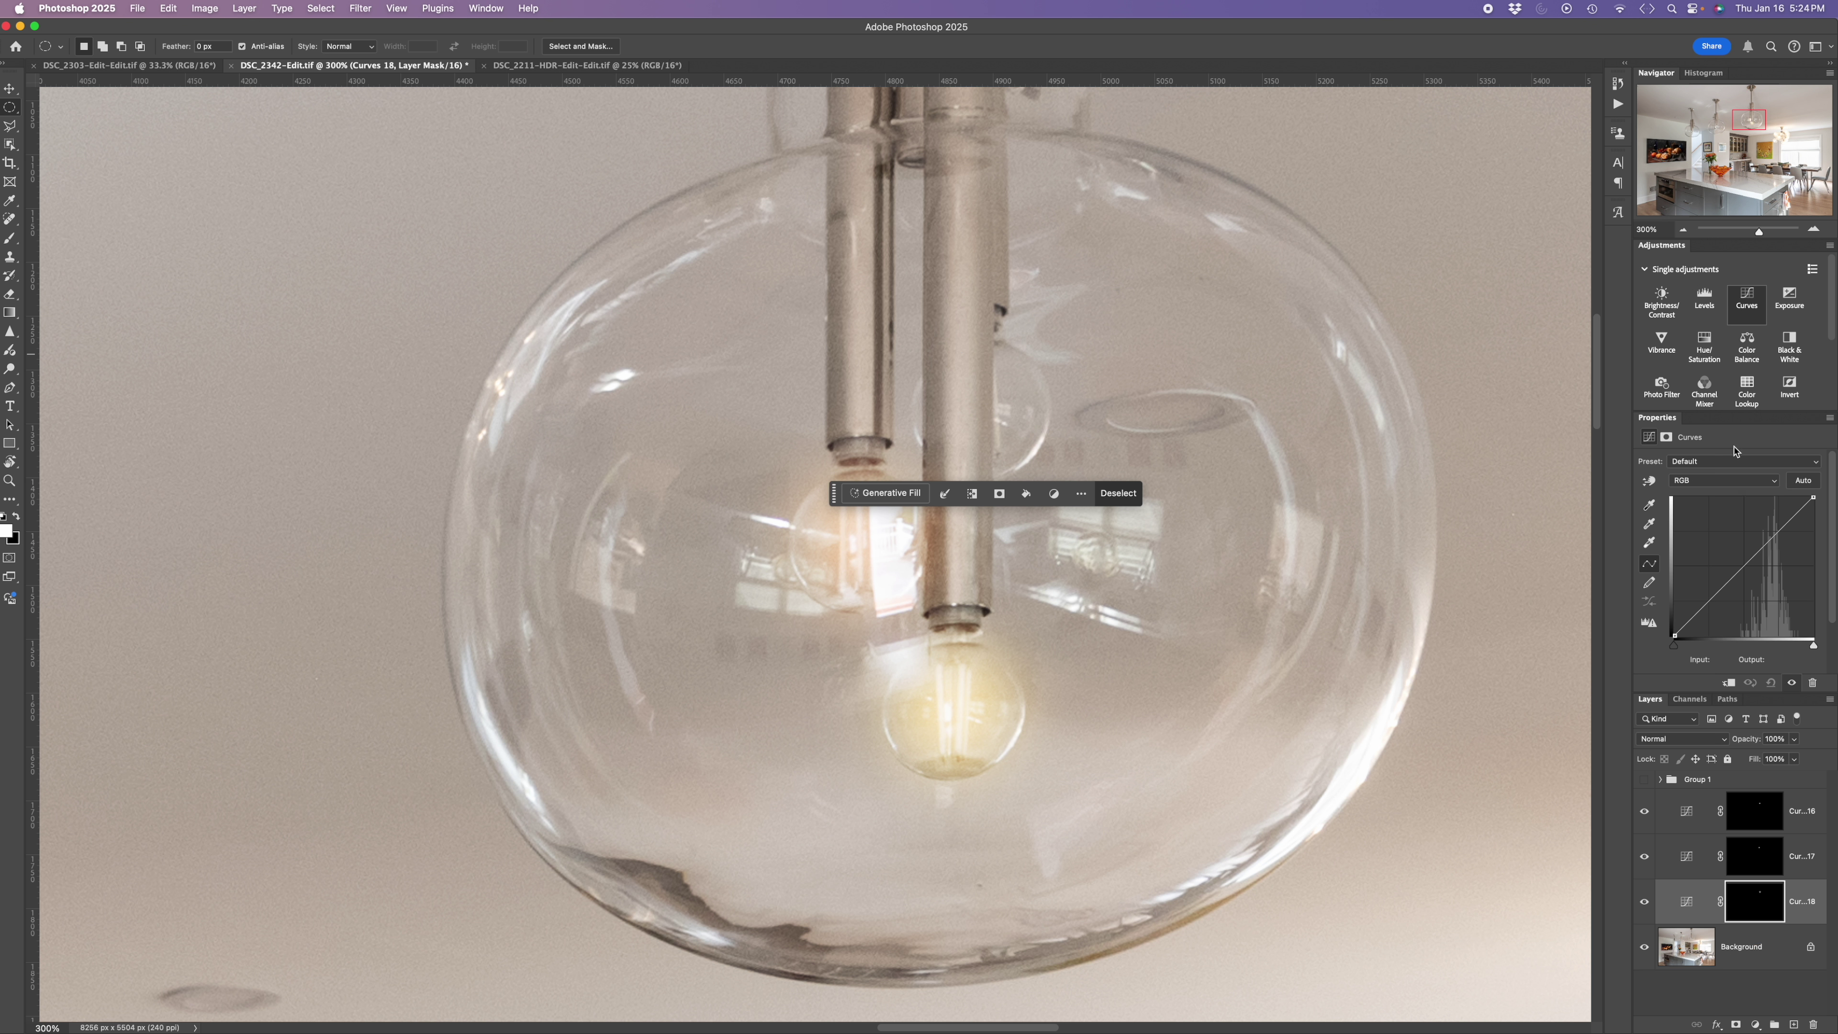
{"action": "left_click_drag", "start_coordinate": [1764, 549], "coordinate": [1754, 531]}
Step: Lower the Blue curve and raise the Red curve to turn the glow circle orange
{"action": "left_click", "coordinate": [1709, 480]}
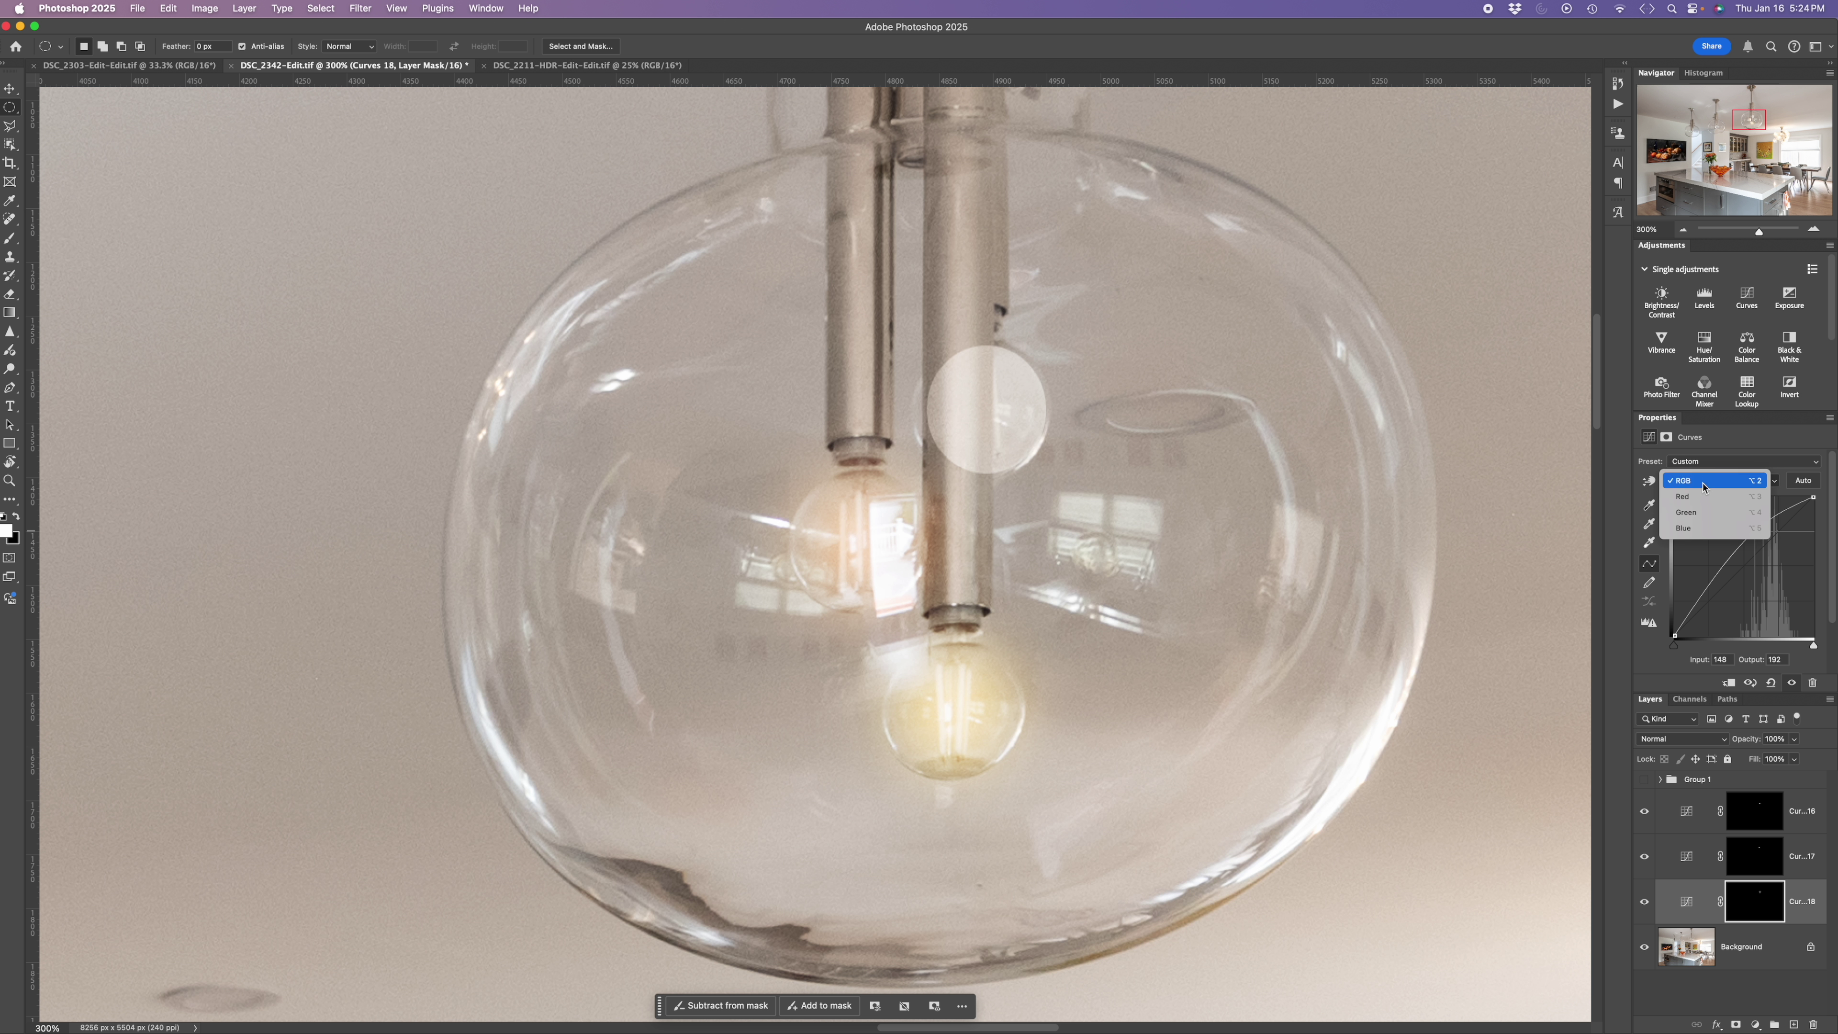
{"action": "left_click", "coordinate": [1709, 530]}
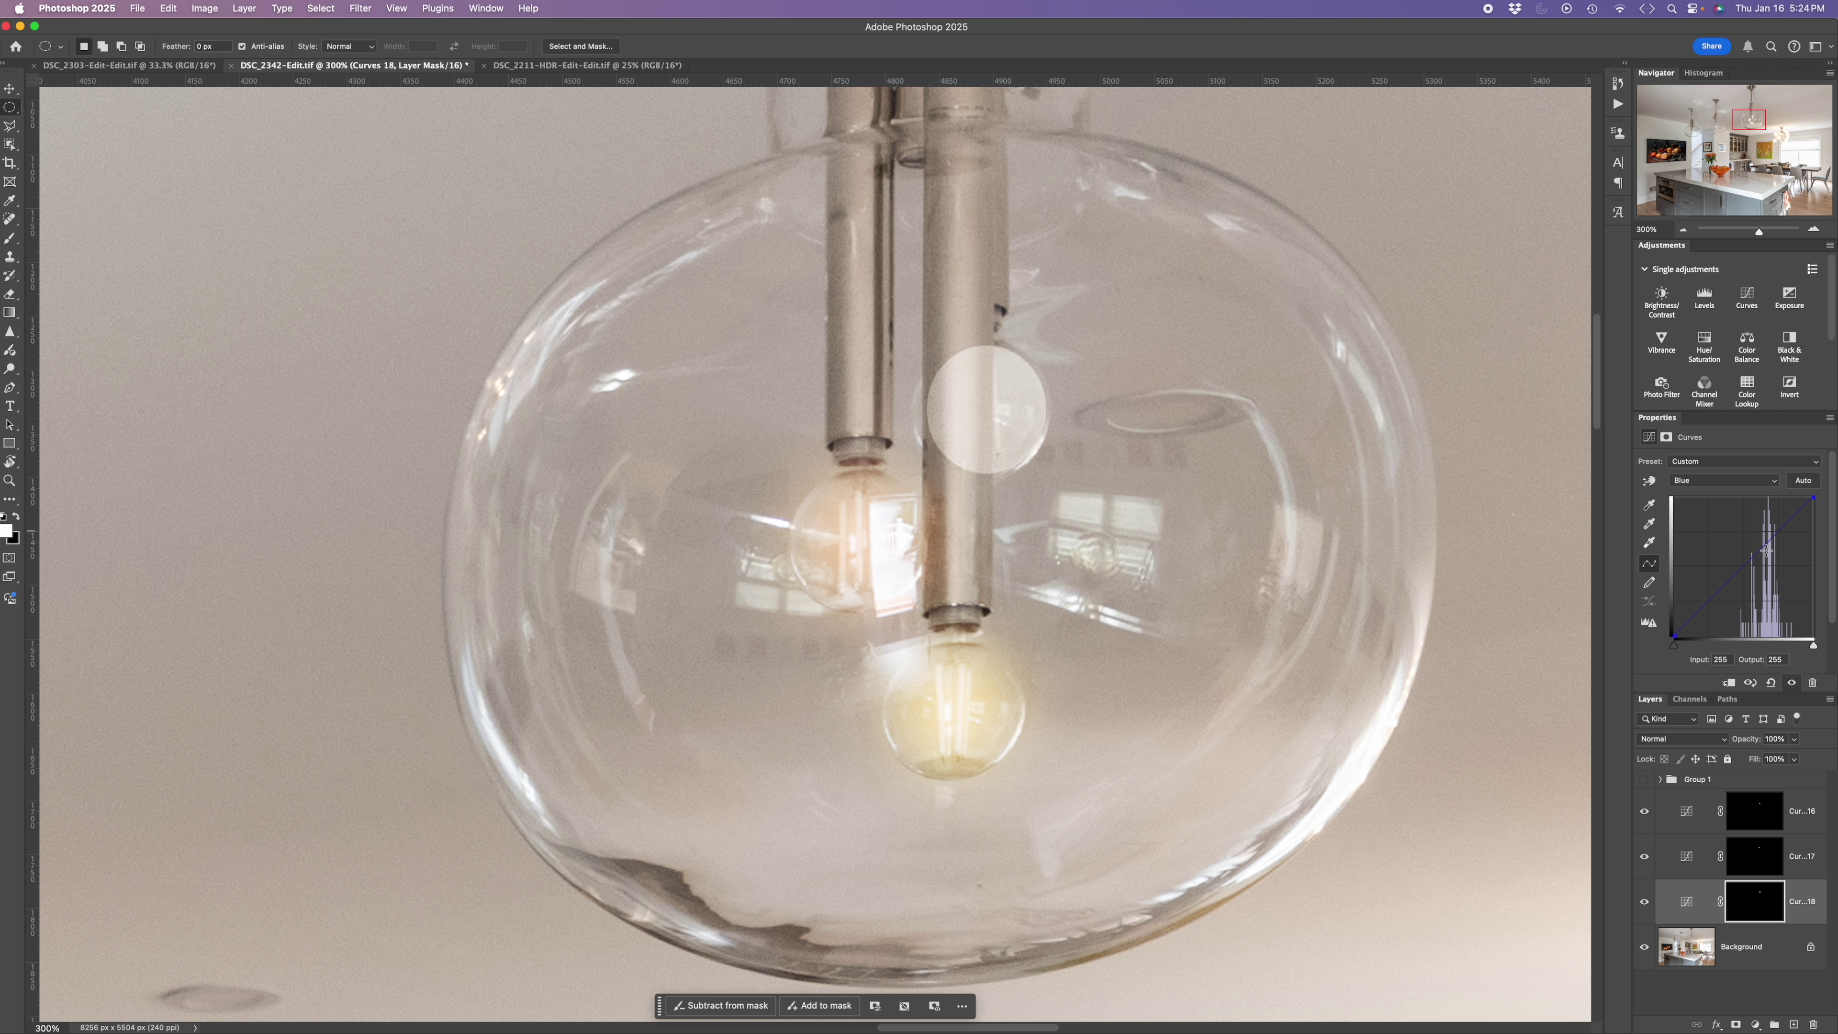
{"action": "left_click_drag", "start_coordinate": [1766, 545], "coordinate": [1771, 554]}
{"action": "left_click", "coordinate": [1723, 479]}
{"action": "left_click", "coordinate": [1682, 449]}
{"action": "left_click_drag", "start_coordinate": [1772, 536], "coordinate": [1766, 527]}
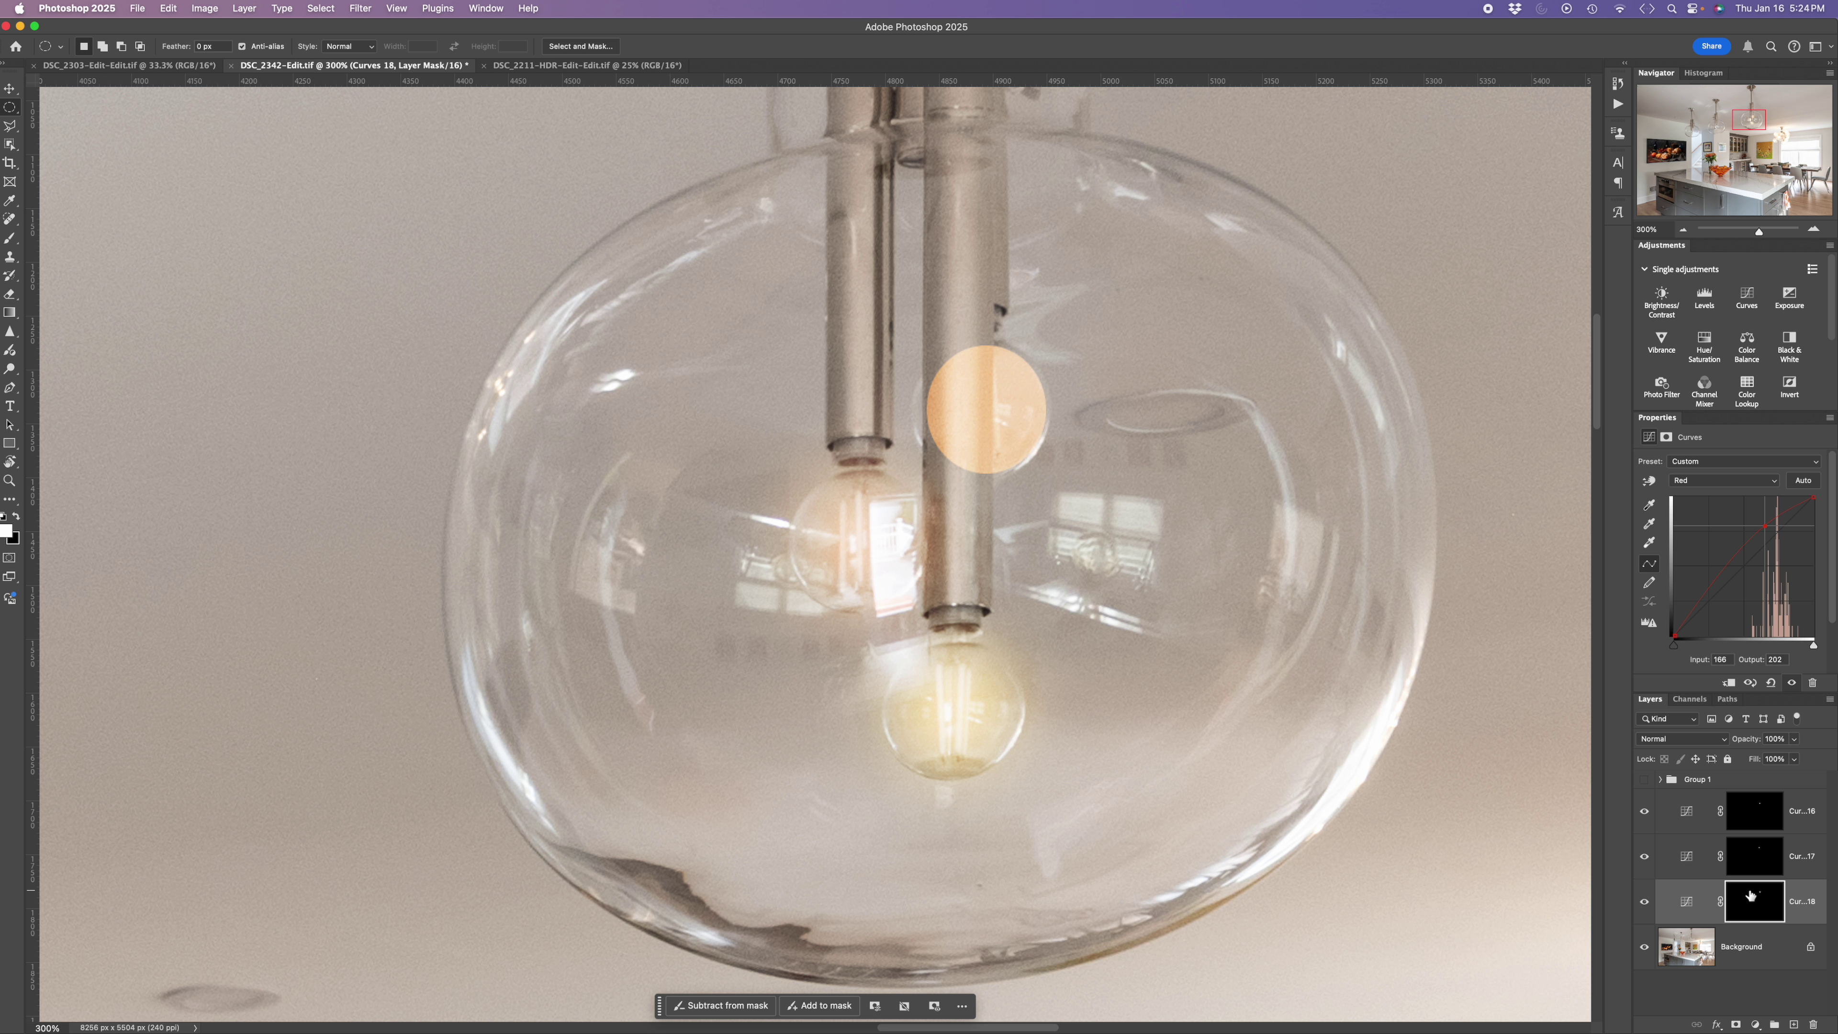
Step: Feather Curves 18's mask to 25.5 px and zoom back out to 100%
{"action": "left_click", "coordinate": [1749, 897]}
{"action": "left_click_drag", "start_coordinate": [1641, 563], "coordinate": [1724, 565]}
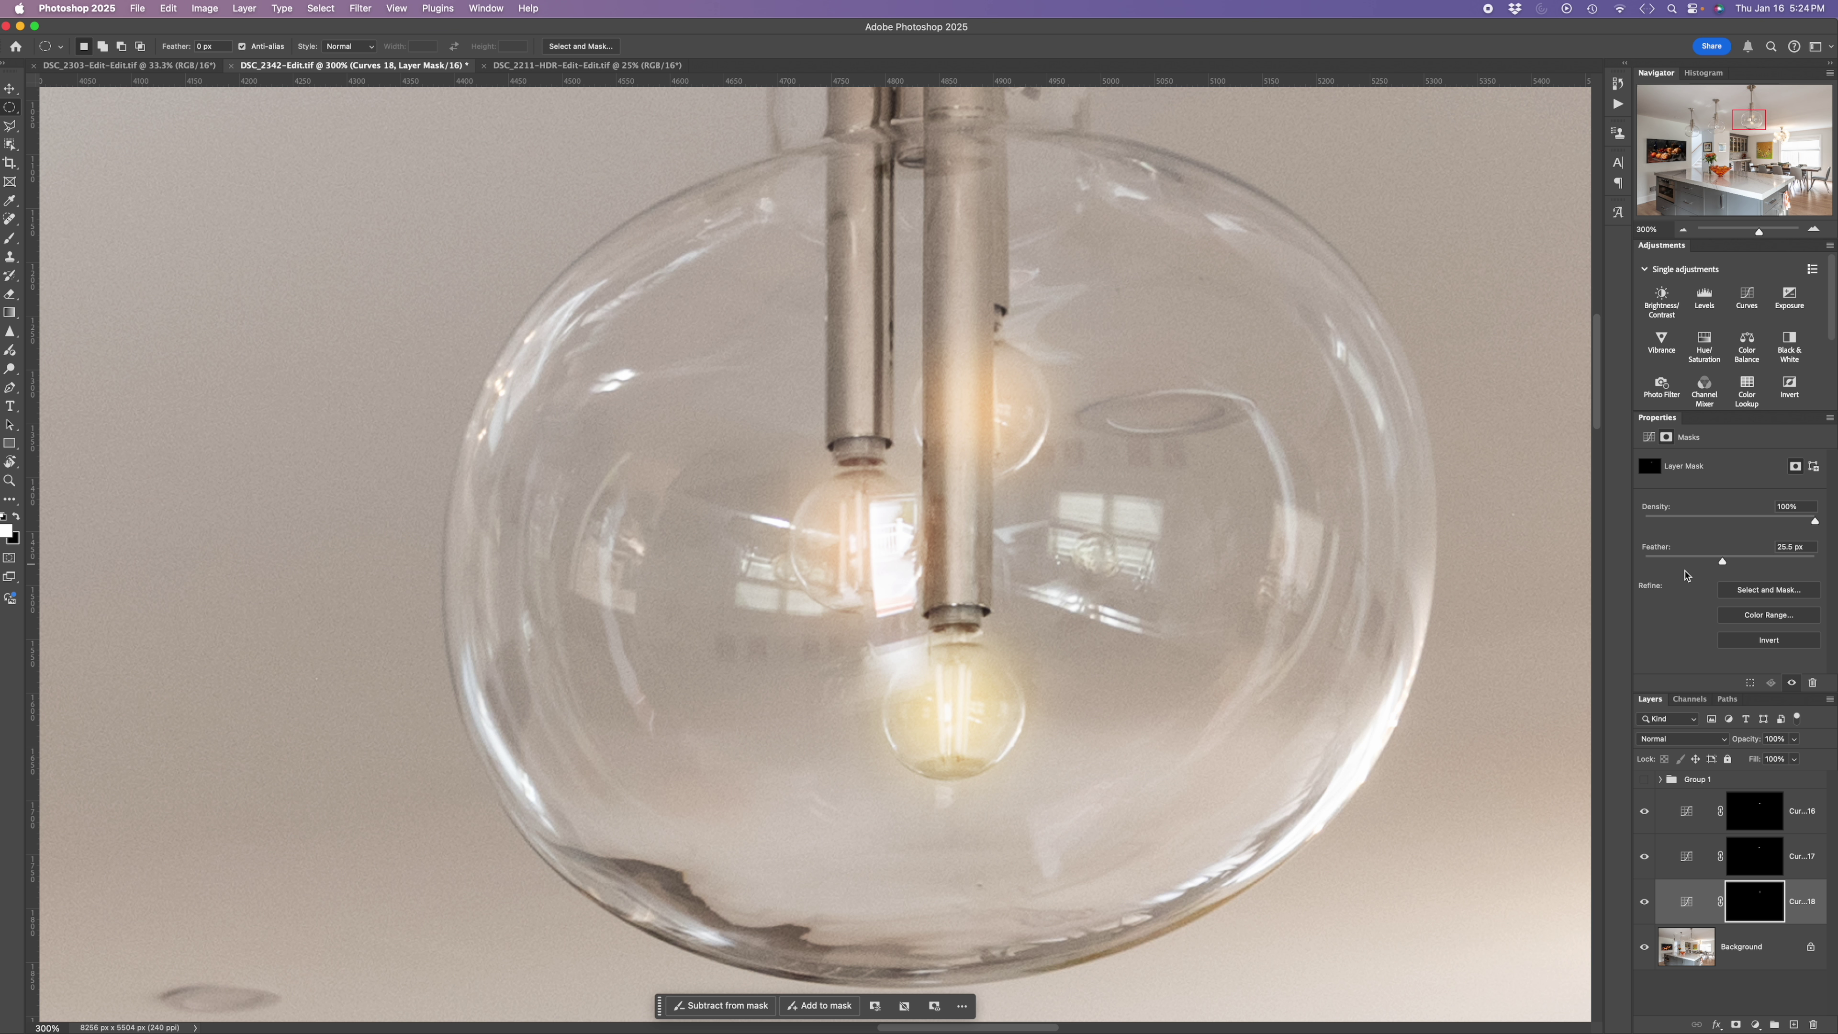
{"action": "key", "text": "super+1"}
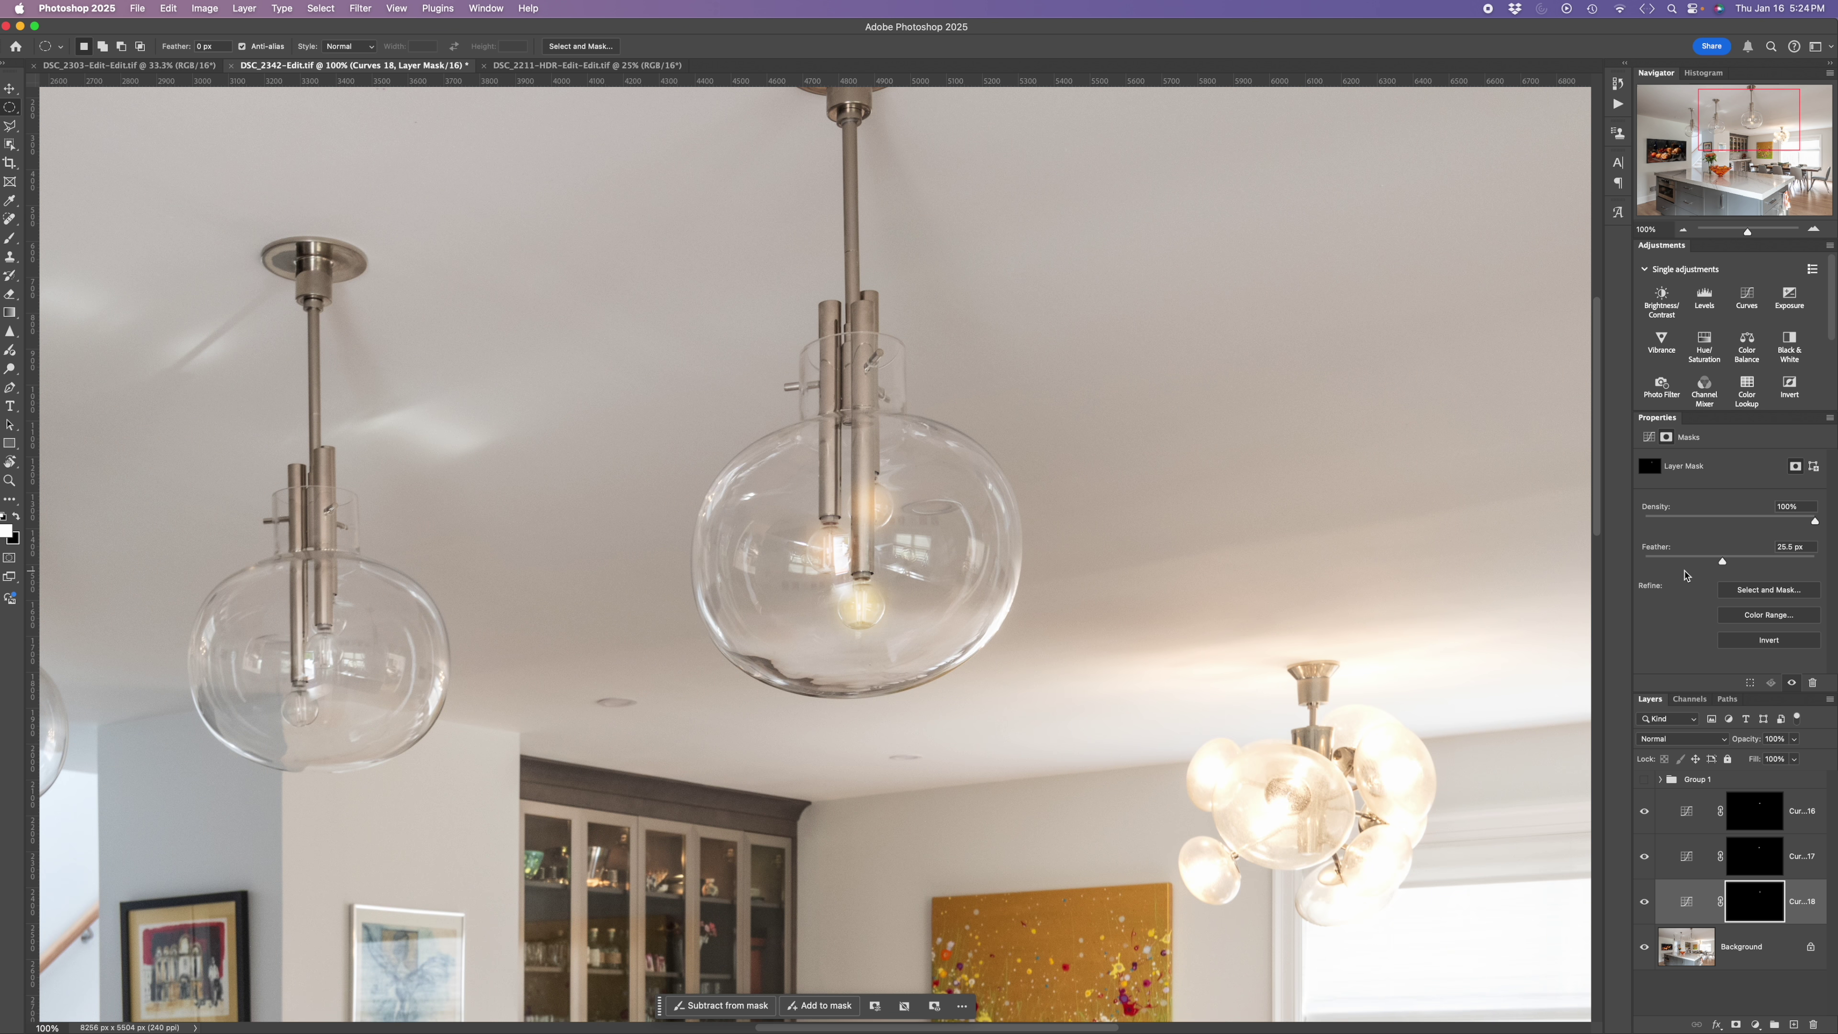
Step: Hide Curves 16–18 and draw an elliptical selection around the whole central glass globe
{"action": "mouse_move", "coordinate": [1644, 811]}
{"action": "left_mouse_down"}
{"action": "mouse_move", "coordinate": [1646, 912]}
{"action": "mouse_move", "coordinate": [1645, 815]}
{"action": "left_mouse_up"}
{"action": "left_click_drag", "start_coordinate": [717, 466], "coordinate": [1024, 724]}
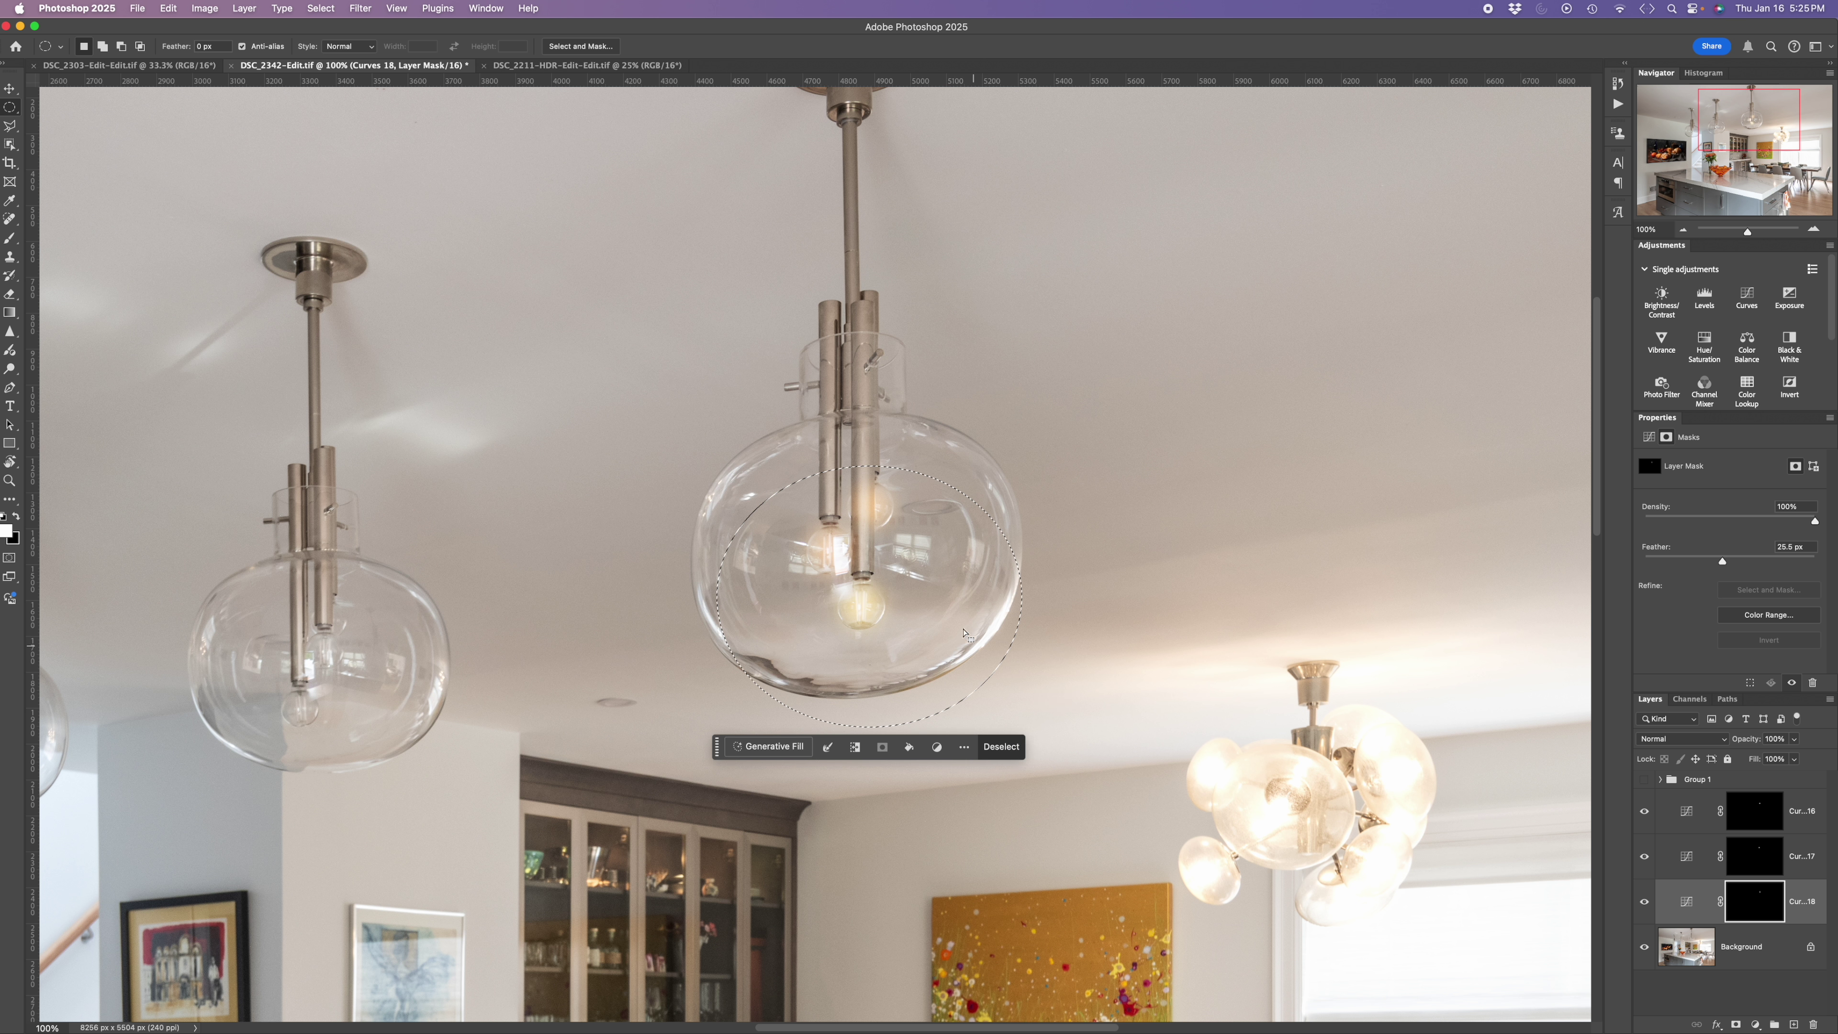
{"action": "left_click_drag", "start_coordinate": [944, 605], "coordinate": [939, 575]}
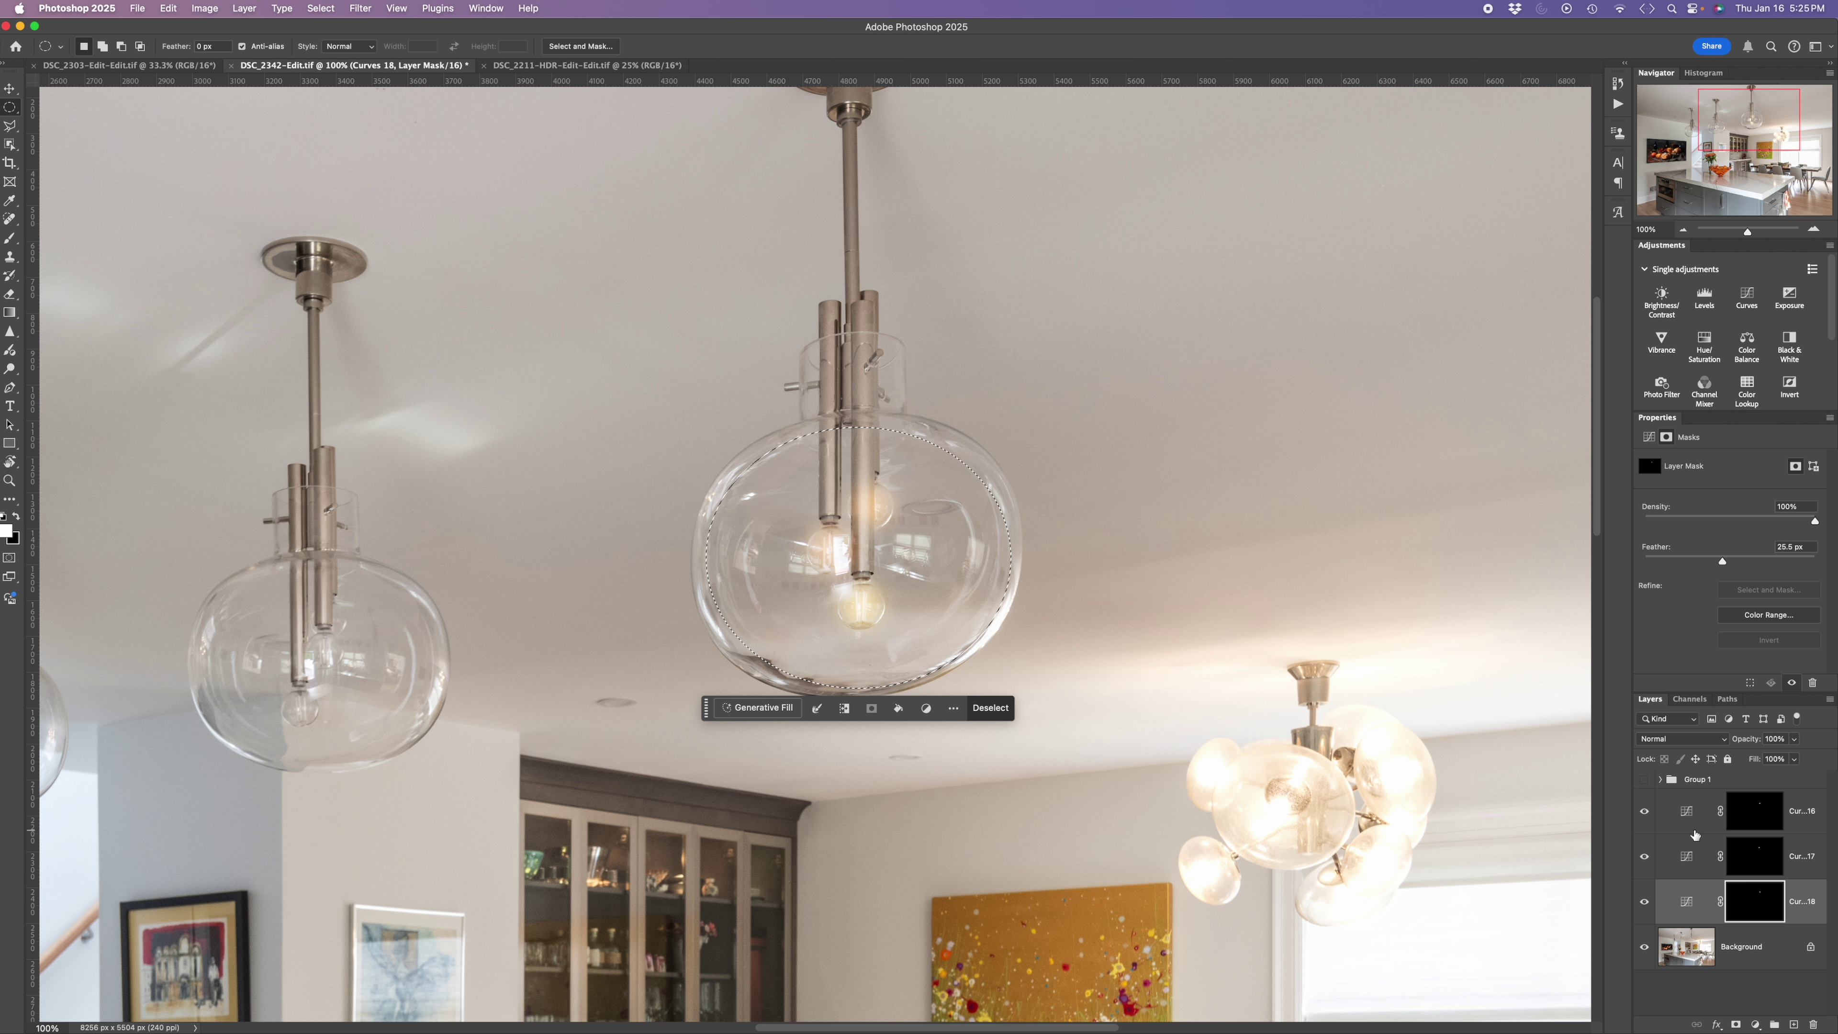
{"action": "left_click", "coordinate": [1736, 941]}
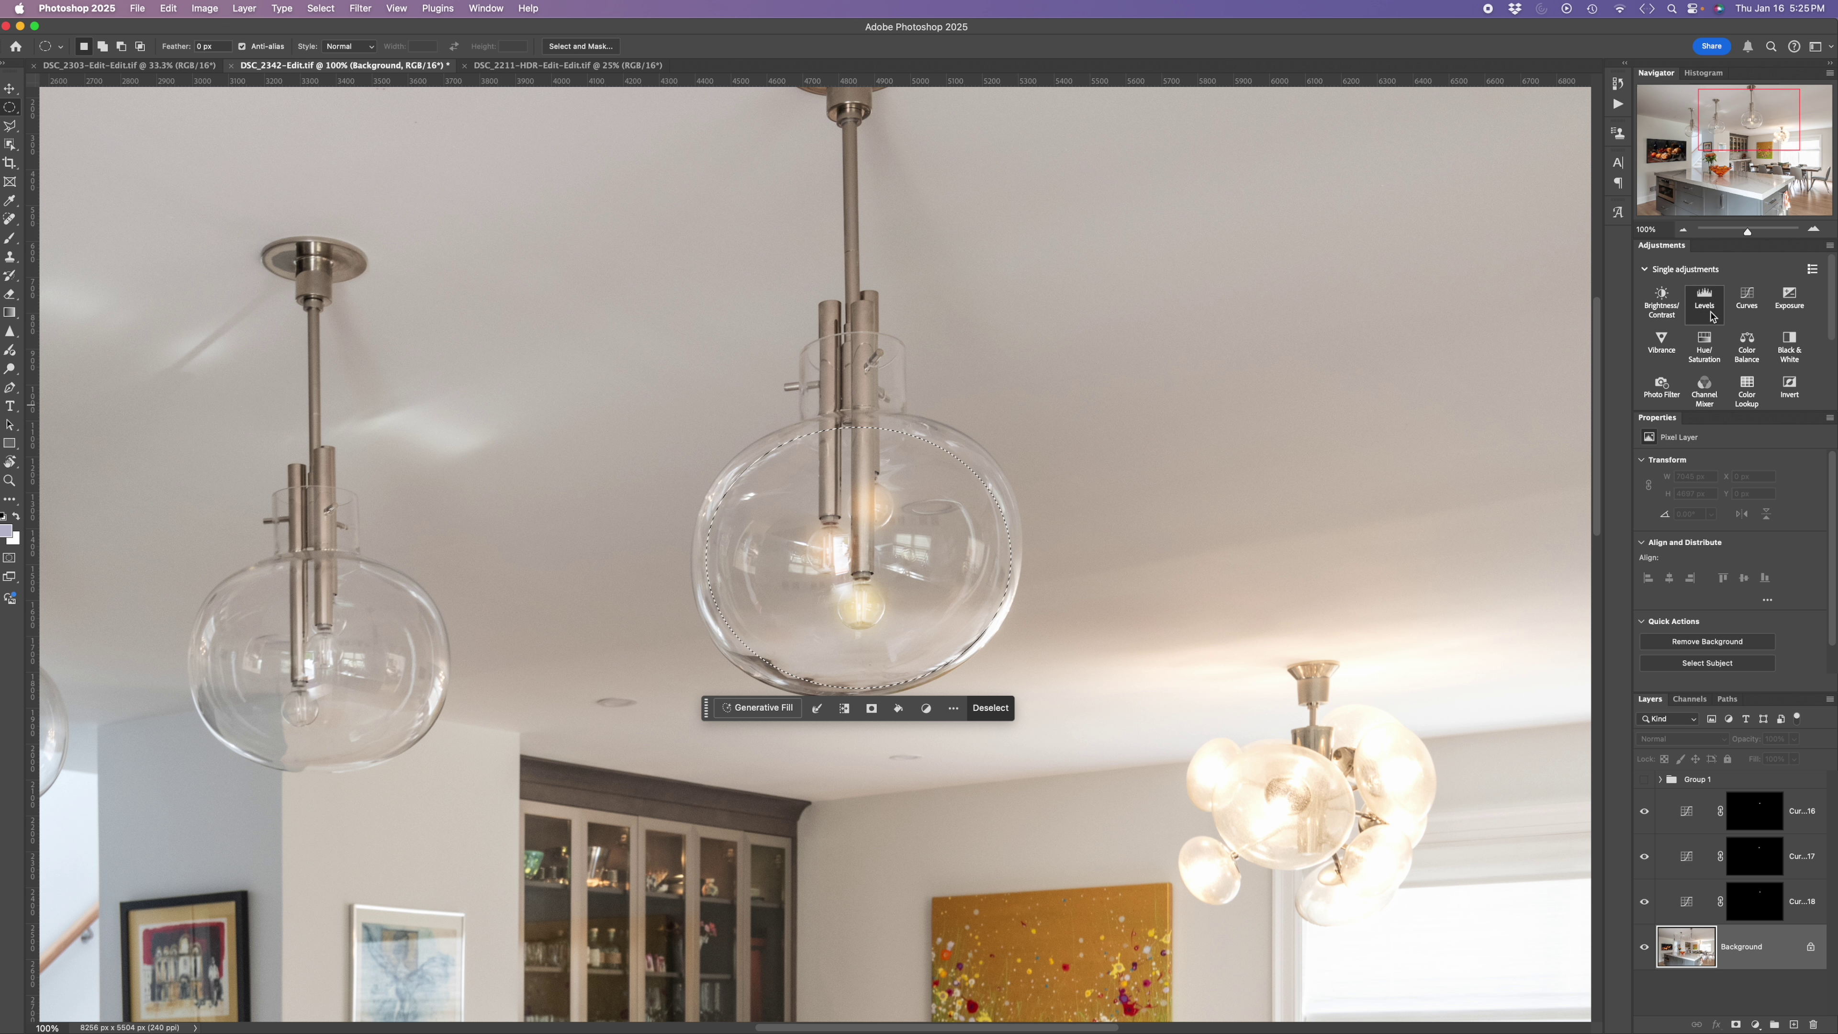
Step: Add a Curves adjustment masked to the globe, slightly darkening RGB and raising Red
{"action": "left_click", "coordinate": [1747, 300]}
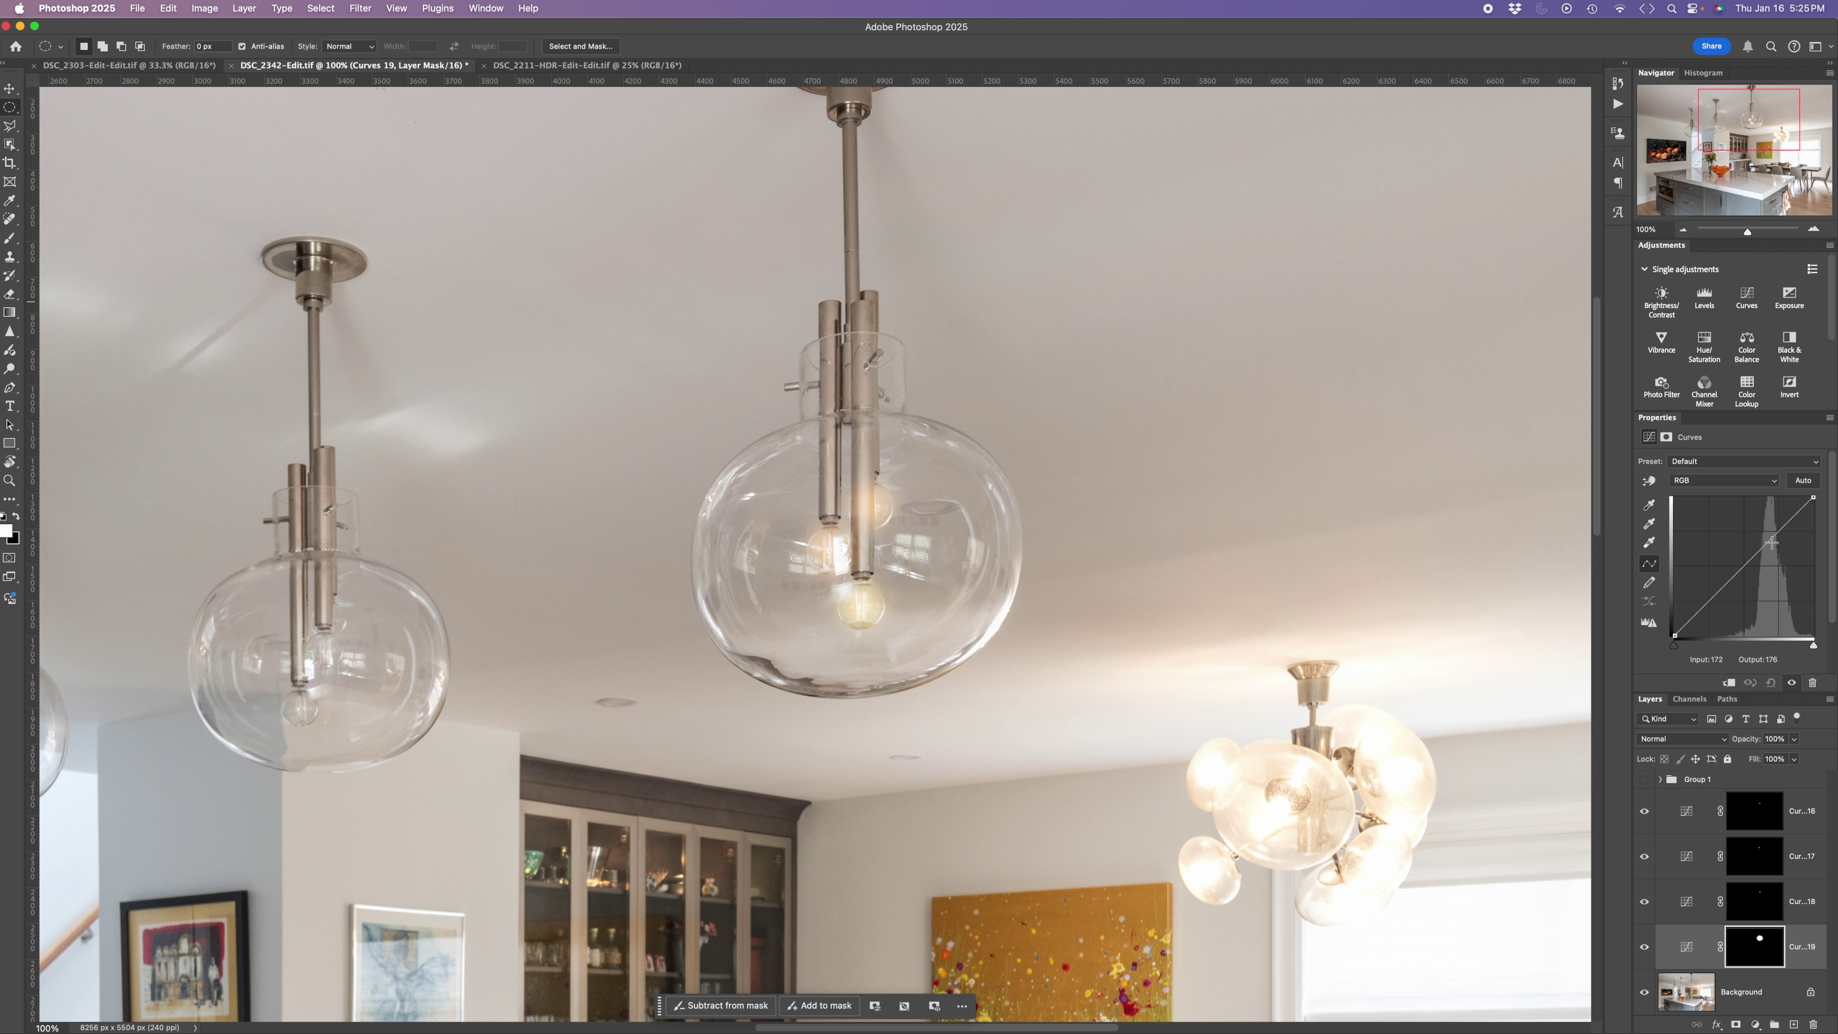
{"action": "left_click_drag", "start_coordinate": [1772, 537], "coordinate": [1763, 523]}
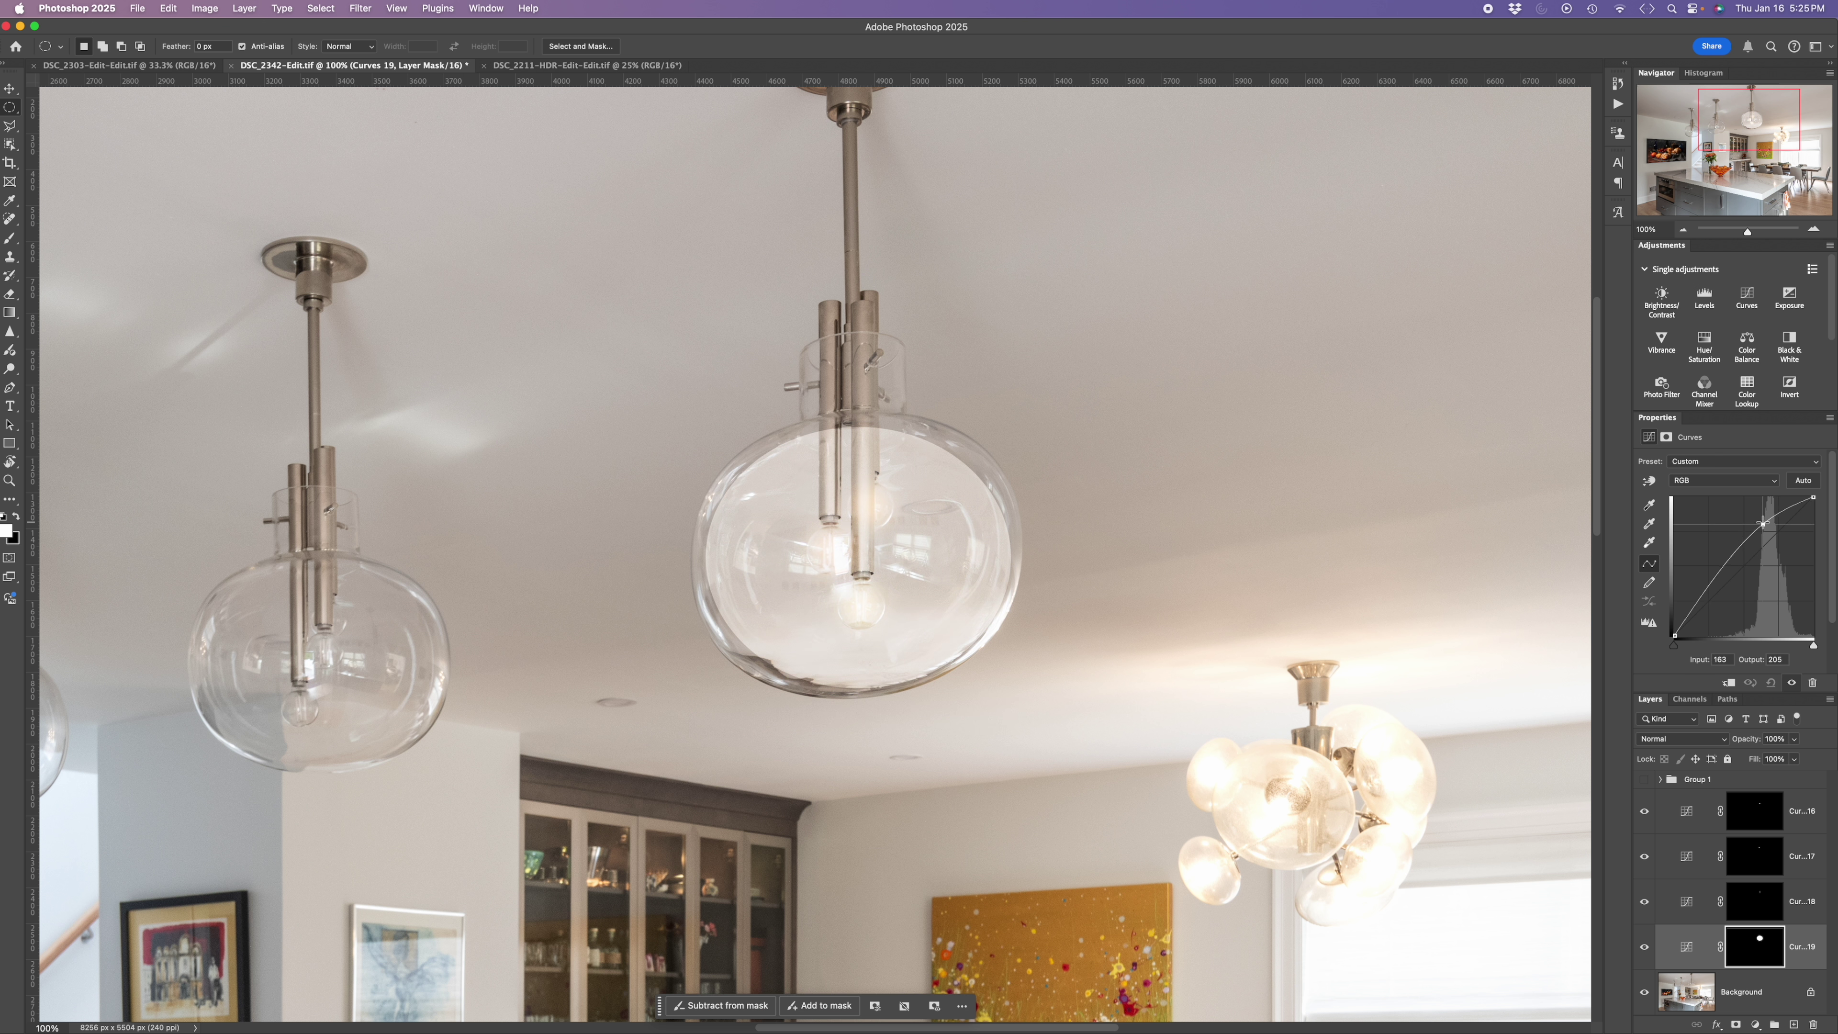
{"action": "left_click", "coordinate": [1715, 480]}
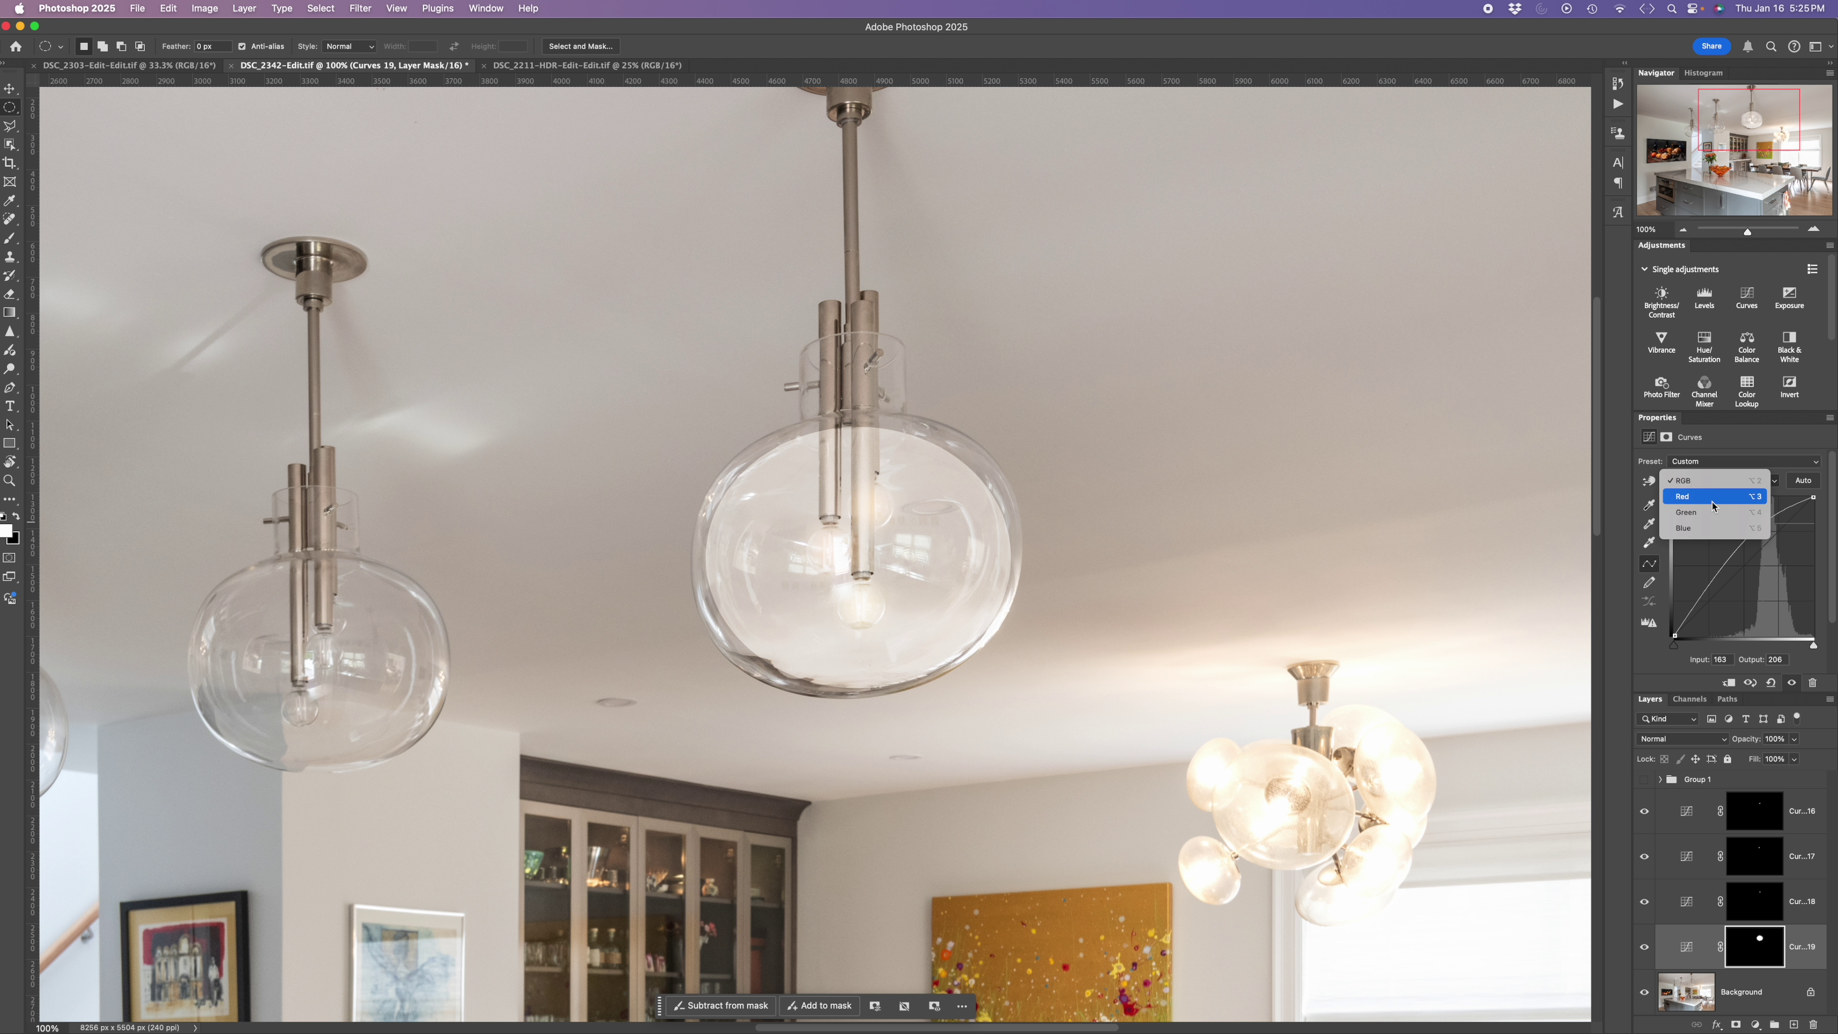
{"action": "left_click", "coordinate": [1712, 498]}
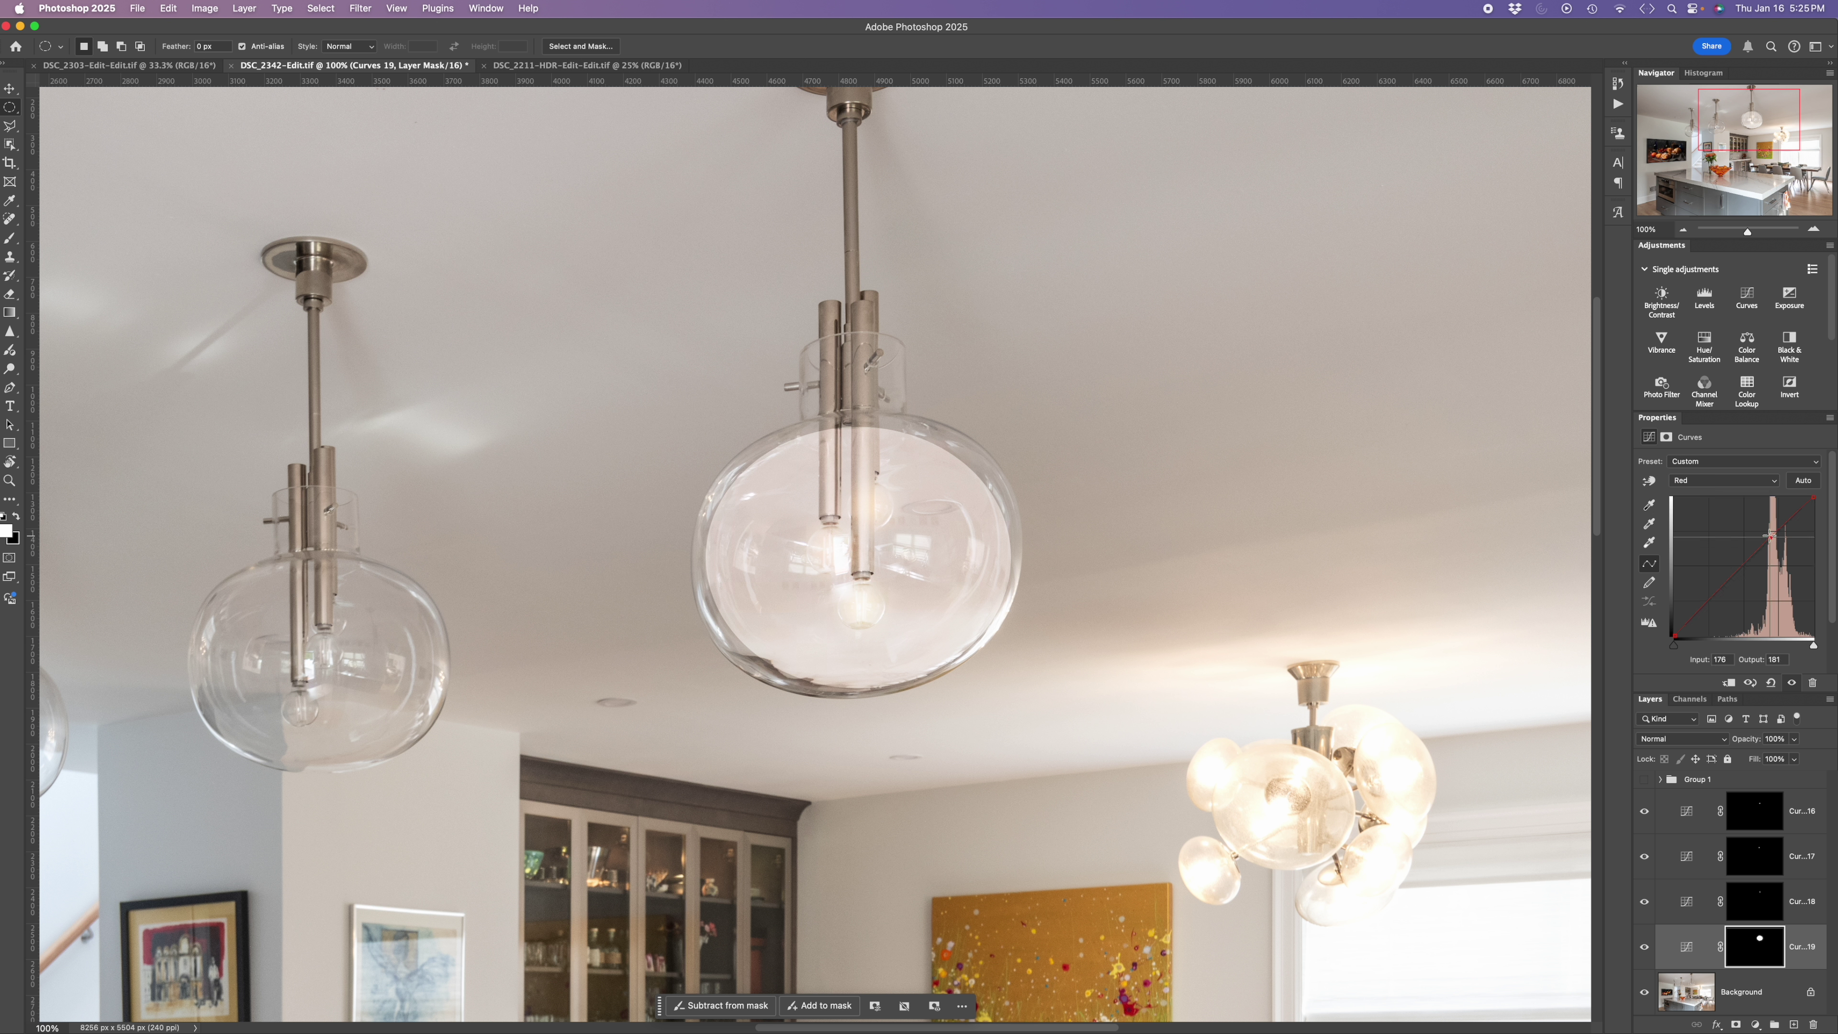
{"action": "left_click_drag", "start_coordinate": [1768, 535], "coordinate": [1766, 525]}
Step: Lower the Blue curve to turn the globe yellow and feather its mask to 129.6 px
{"action": "left_click", "coordinate": [1727, 480]}
{"action": "left_click", "coordinate": [1720, 512]}
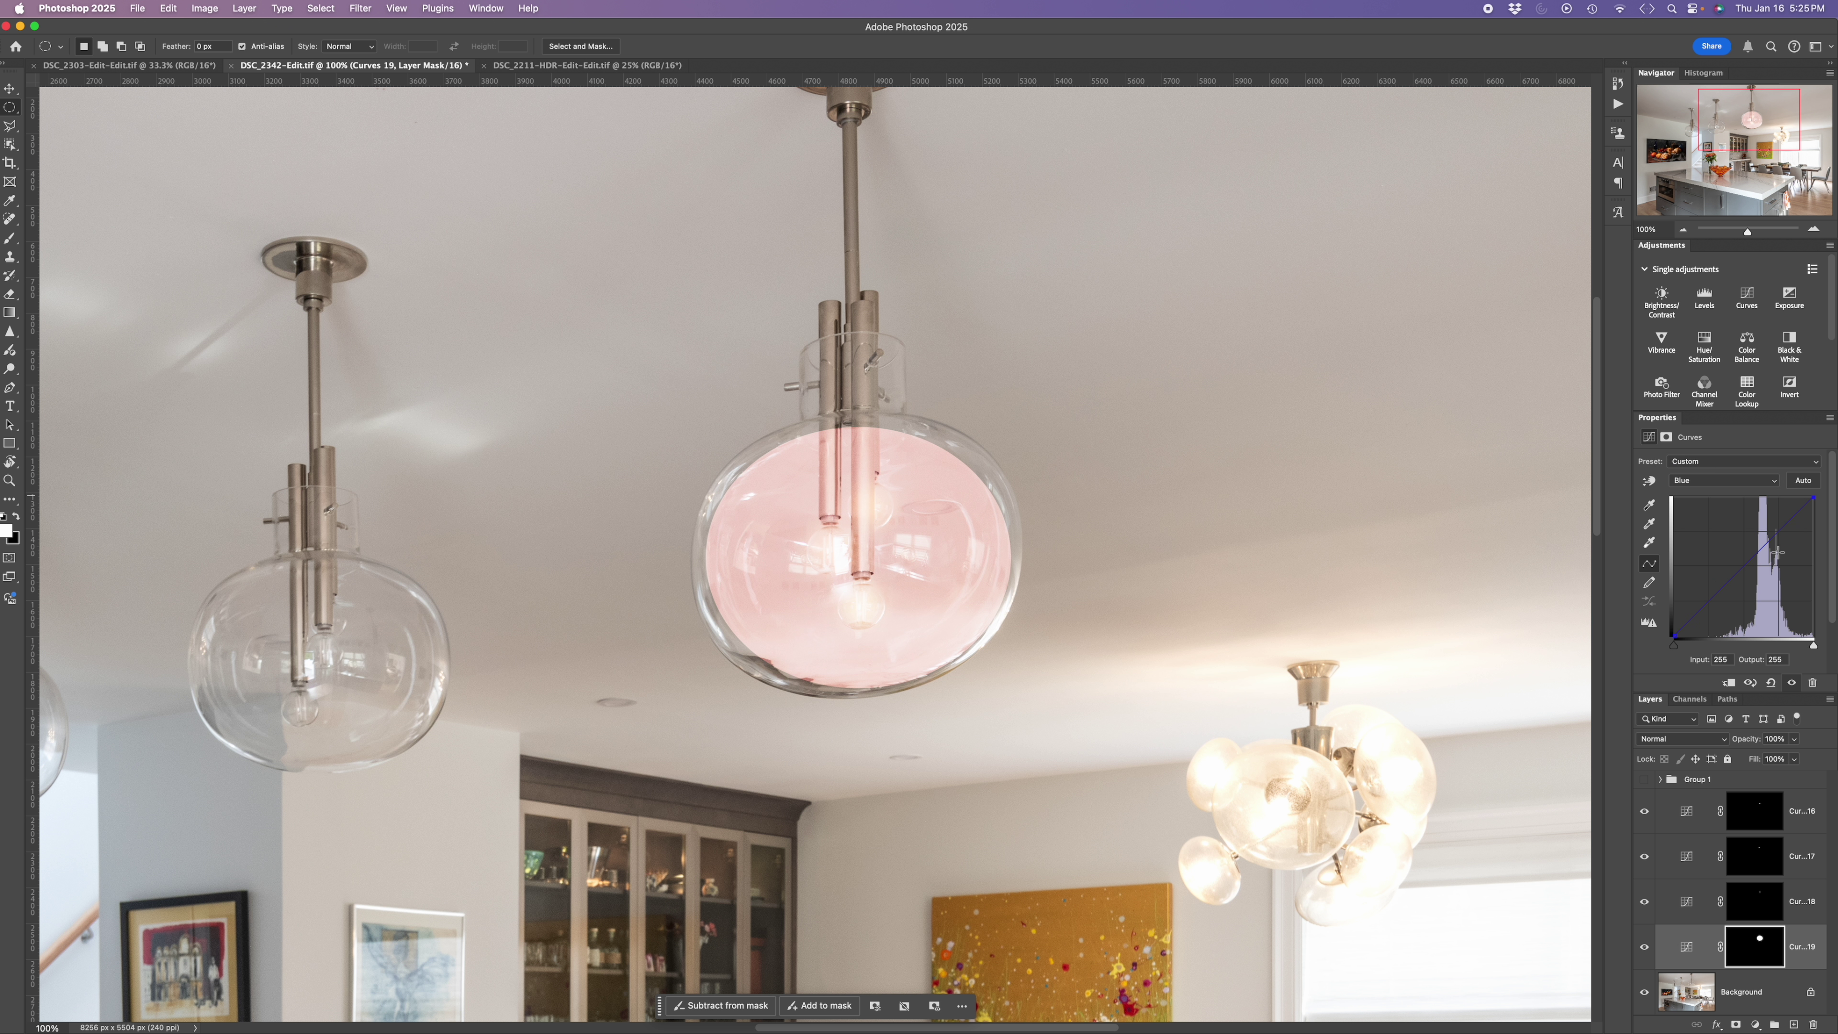
{"action": "left_click_drag", "start_coordinate": [1778, 532], "coordinate": [1780, 552]}
{"action": "left_click", "coordinate": [1759, 945]}
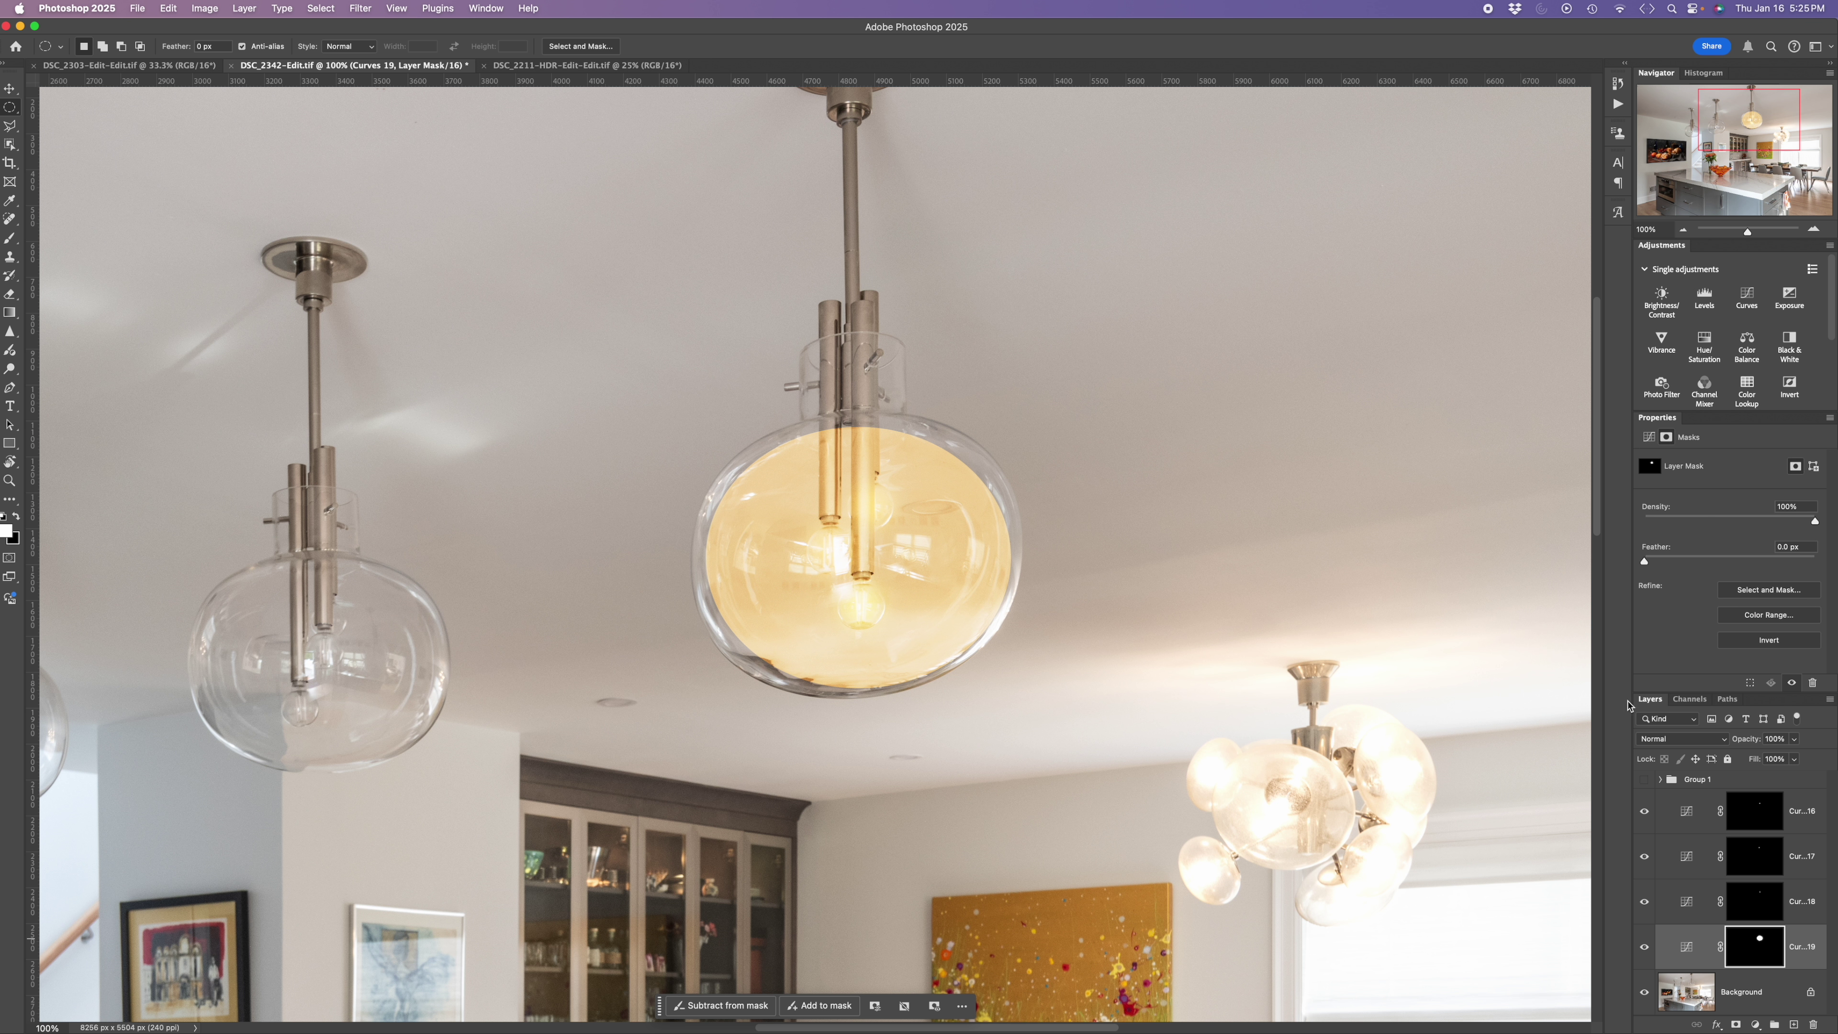
{"action": "left_click_drag", "start_coordinate": [1643, 561], "coordinate": [1763, 562]}
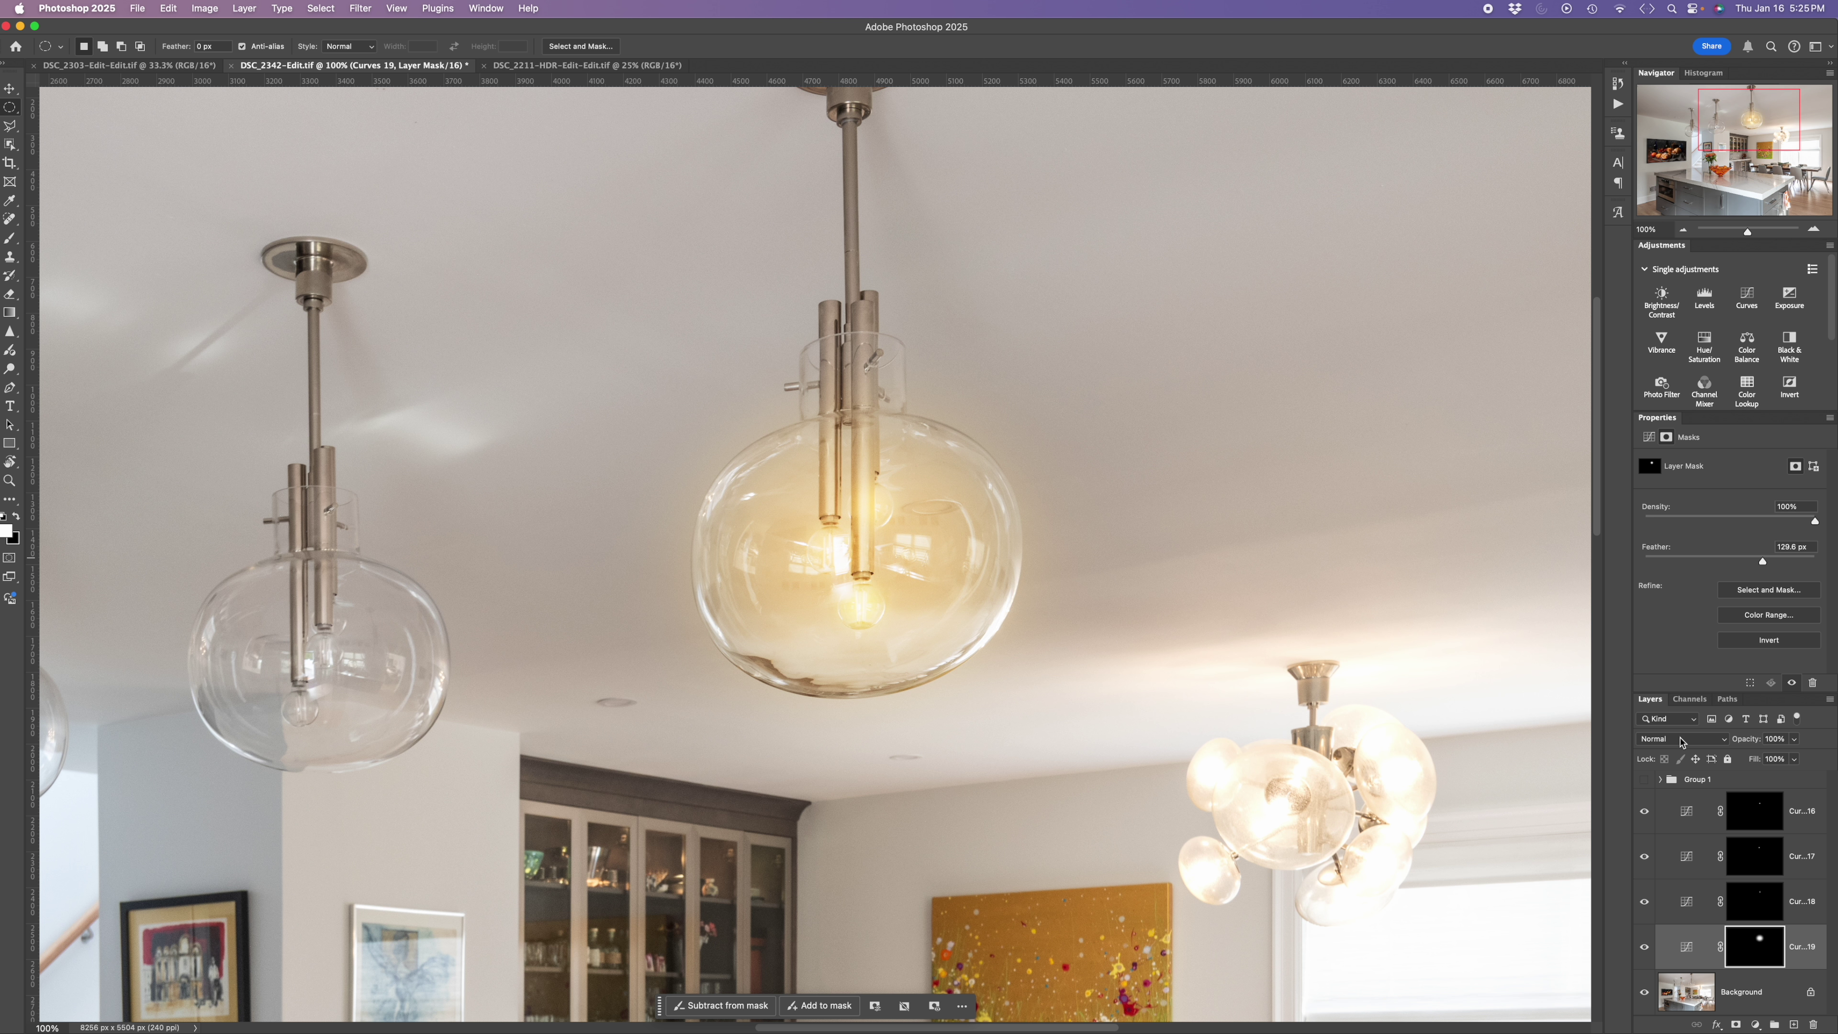
Step: Zoom out to 50%, show all four Curves glow layers, and target the Background layer
{"action": "key", "text": "super+minus"}
{"action": "key", "text": "super+minus"}
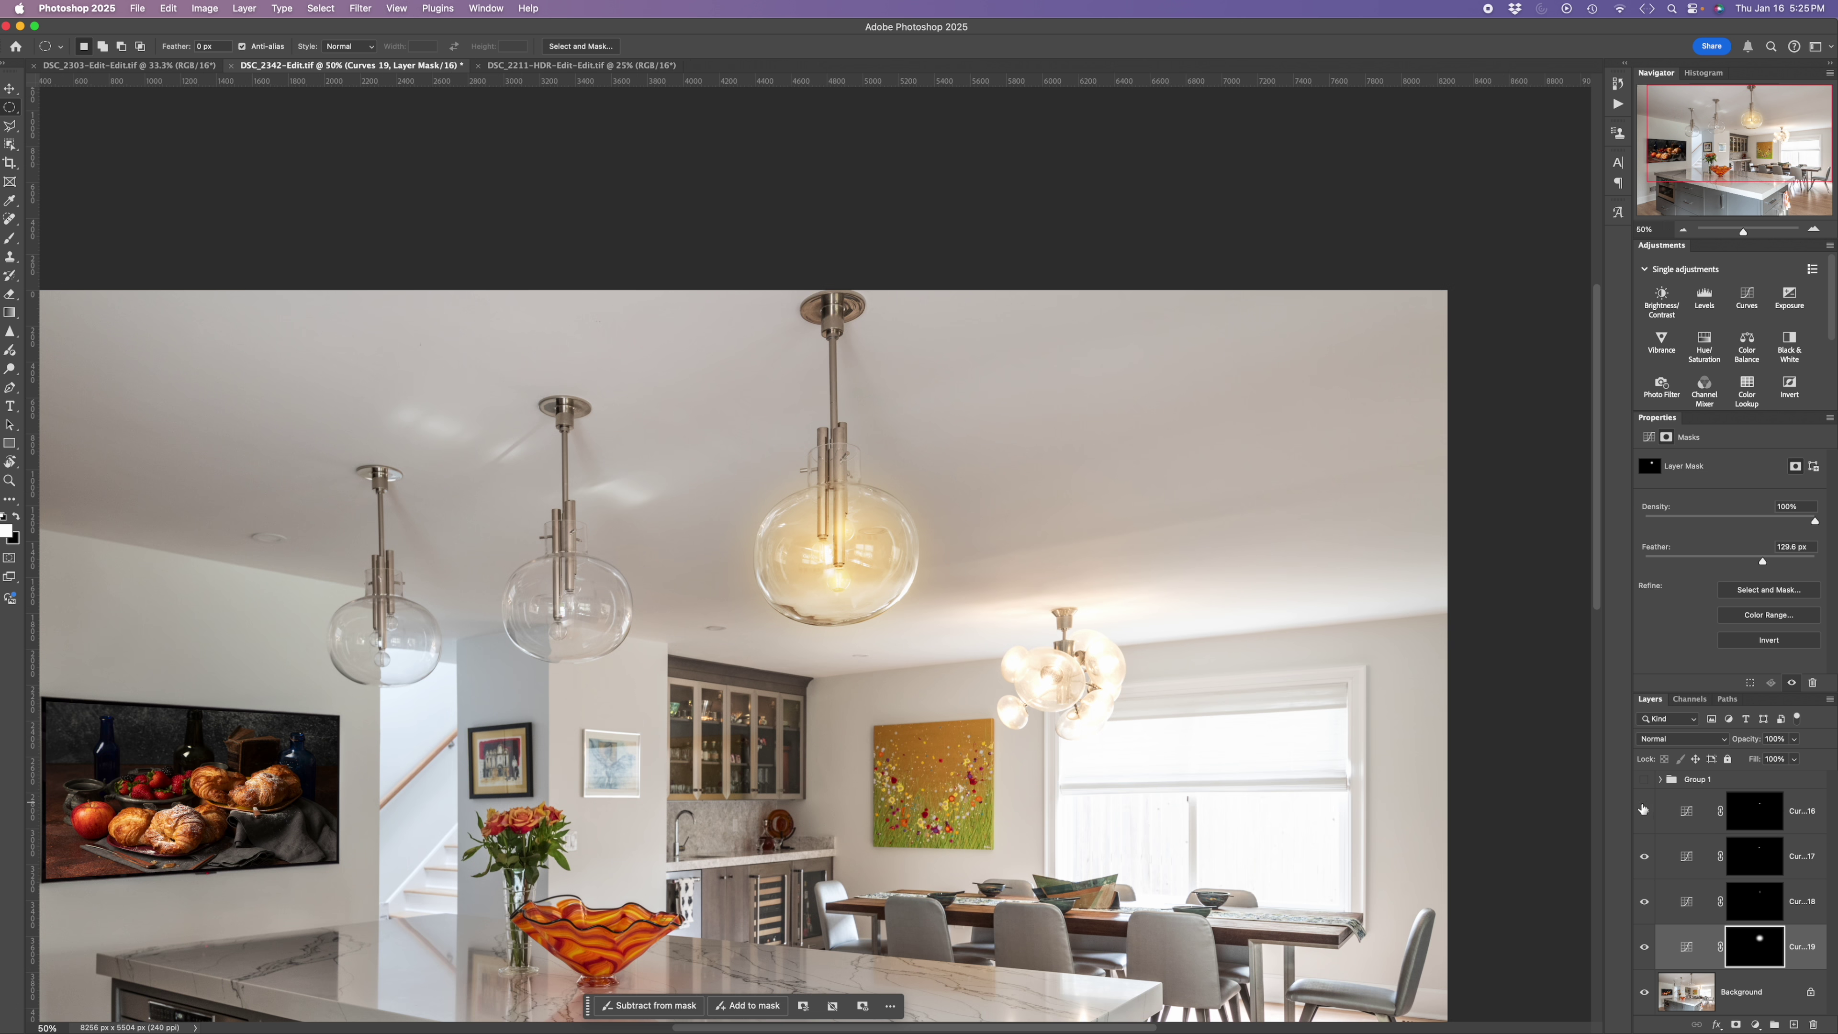
{"action": "mouse_move", "coordinate": [1644, 811]}
{"action": "left_mouse_down"}
{"action": "mouse_move", "coordinate": [1646, 948]}
{"action": "mouse_move", "coordinate": [1644, 811]}
{"action": "left_mouse_up"}
{"action": "left_click", "coordinate": [1757, 987]}
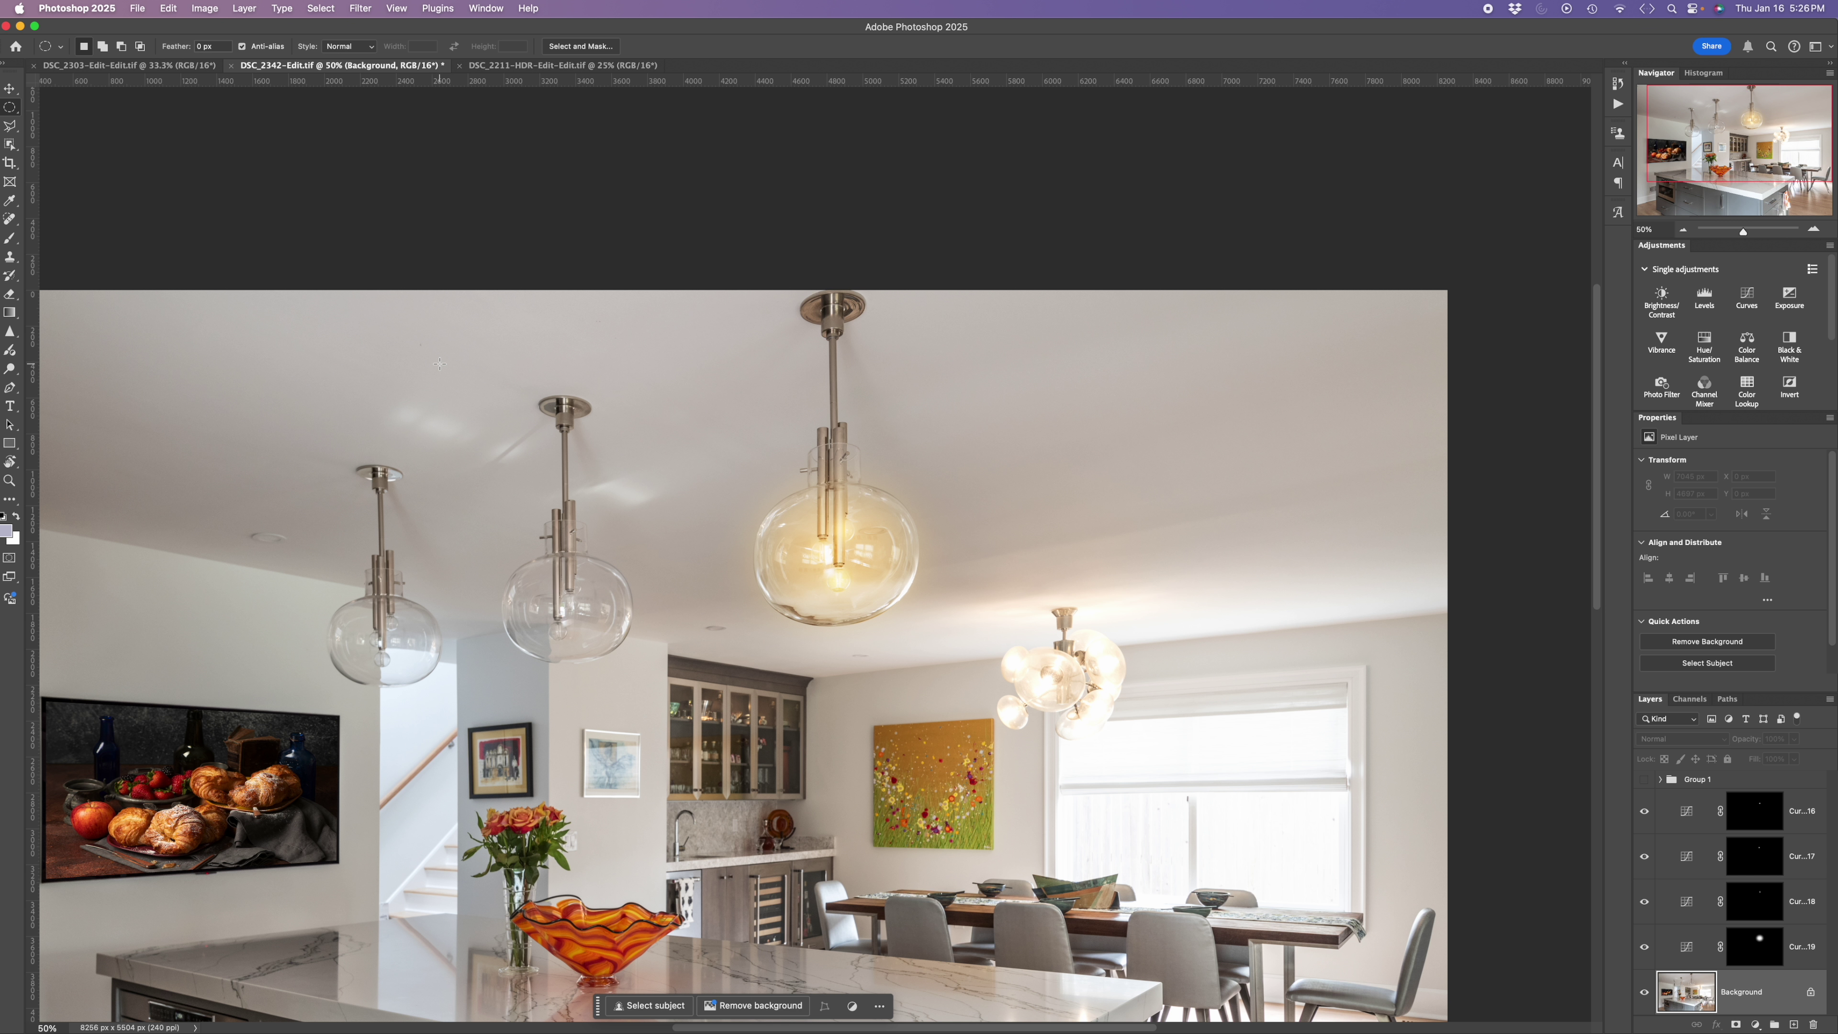
{"action": "left_click", "coordinate": [10, 126]}
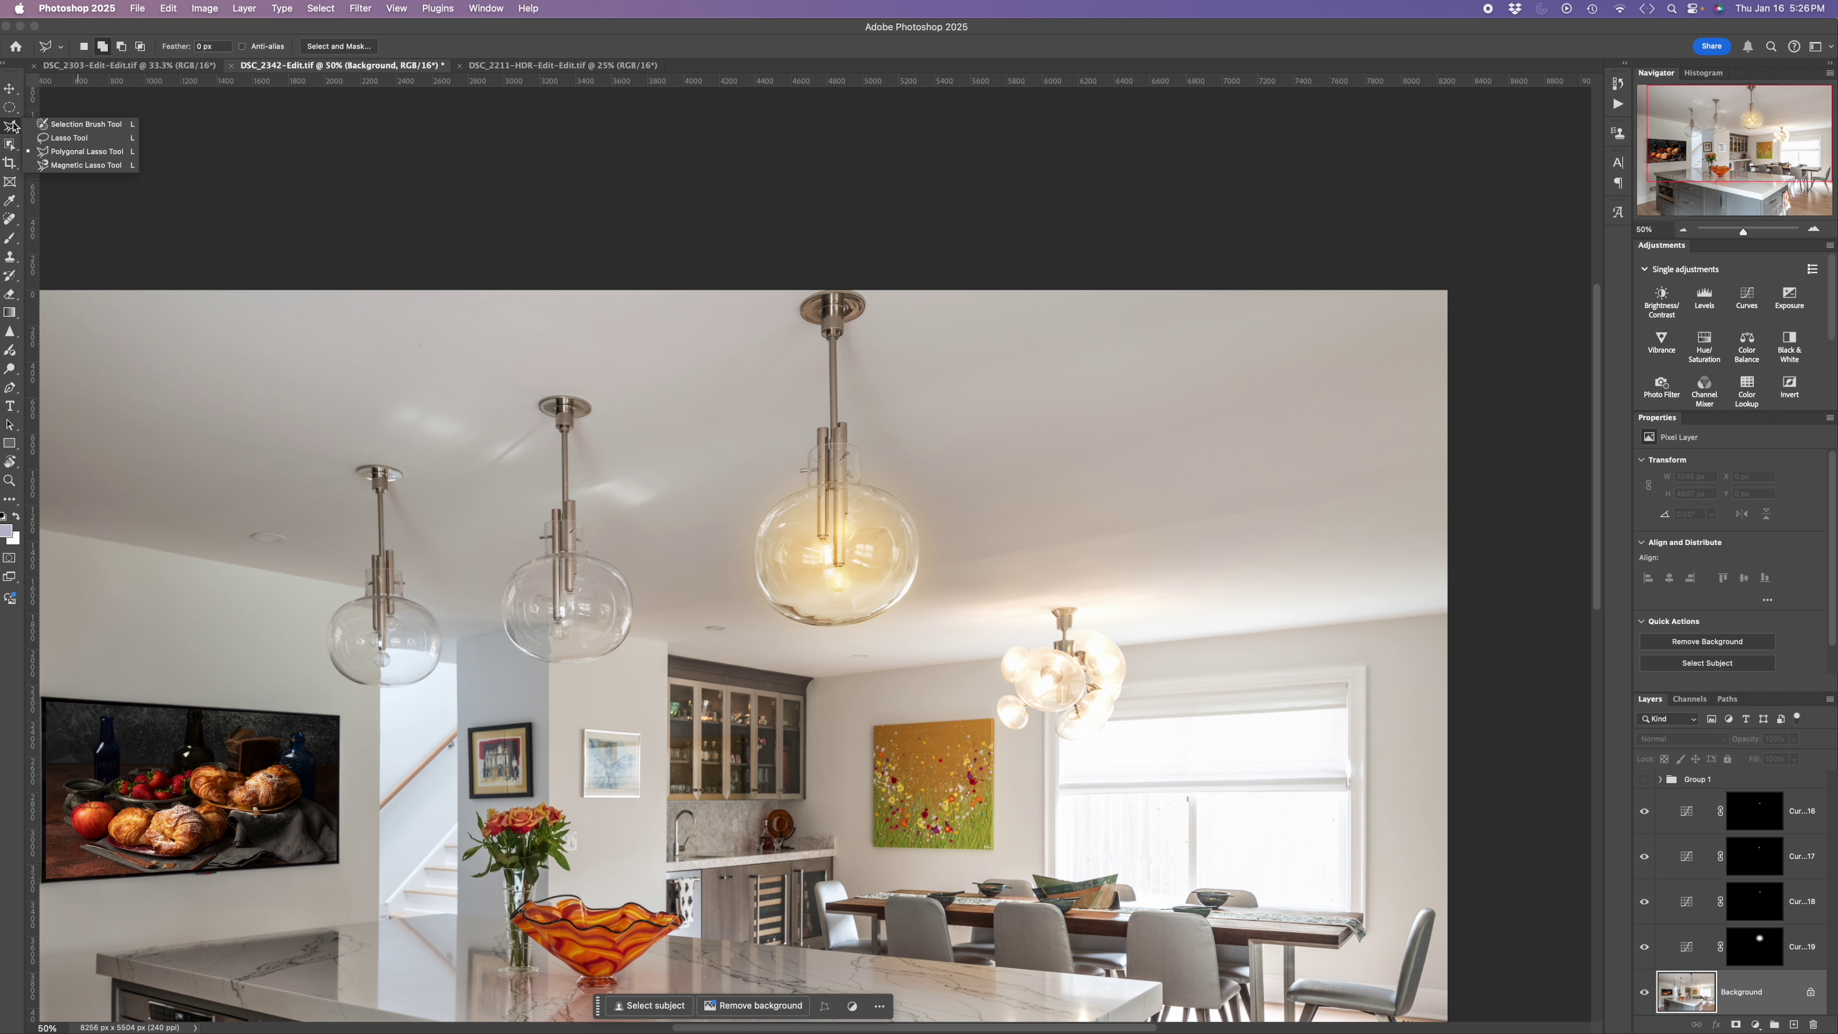
Step: Lasso a freehand loop around the ceiling above the central pendant's stem and canopy
{"action": "left_click", "coordinate": [69, 137]}
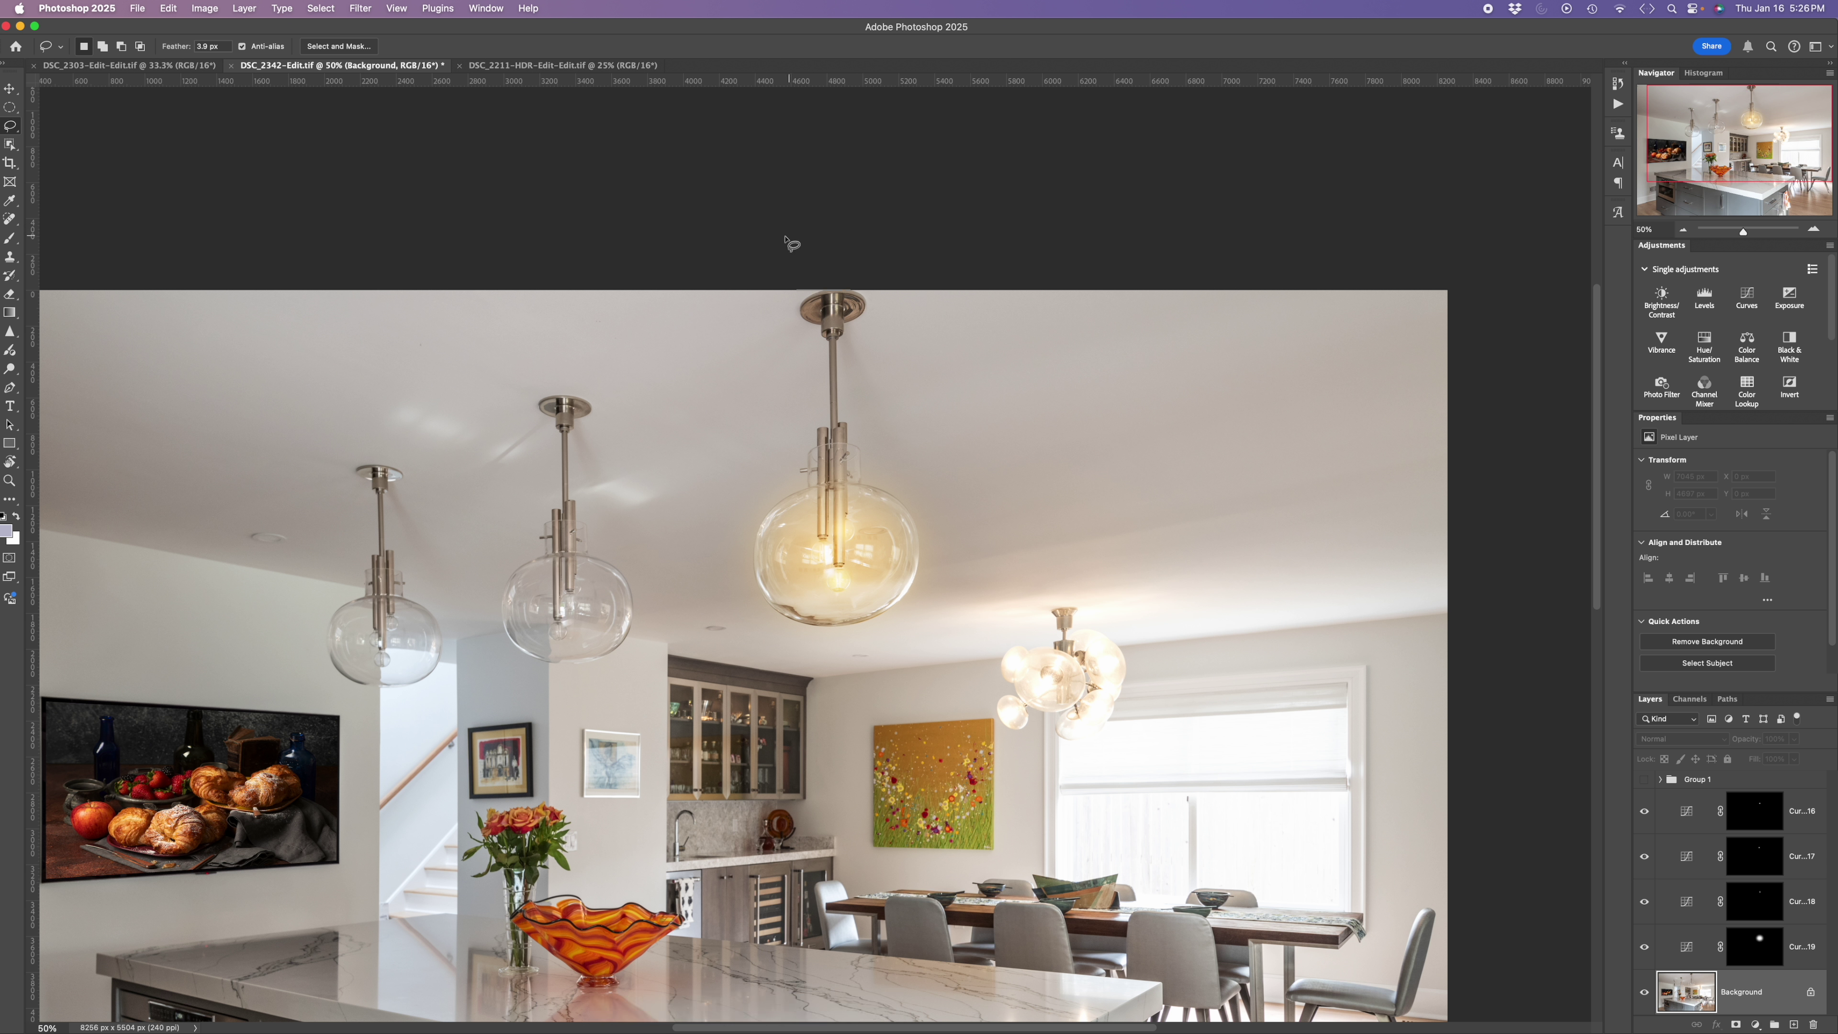
{"action": "mouse_move", "coordinate": [654, 376]}
{"action": "left_mouse_down"}
{"action": "mouse_move", "coordinate": [712, 460]}
{"action": "mouse_move", "coordinate": [905, 478]}
{"action": "mouse_move", "coordinate": [1005, 380]}
{"action": "mouse_move", "coordinate": [927, 275]}
{"action": "mouse_move", "coordinate": [678, 294]}
{"action": "left_mouse_up"}
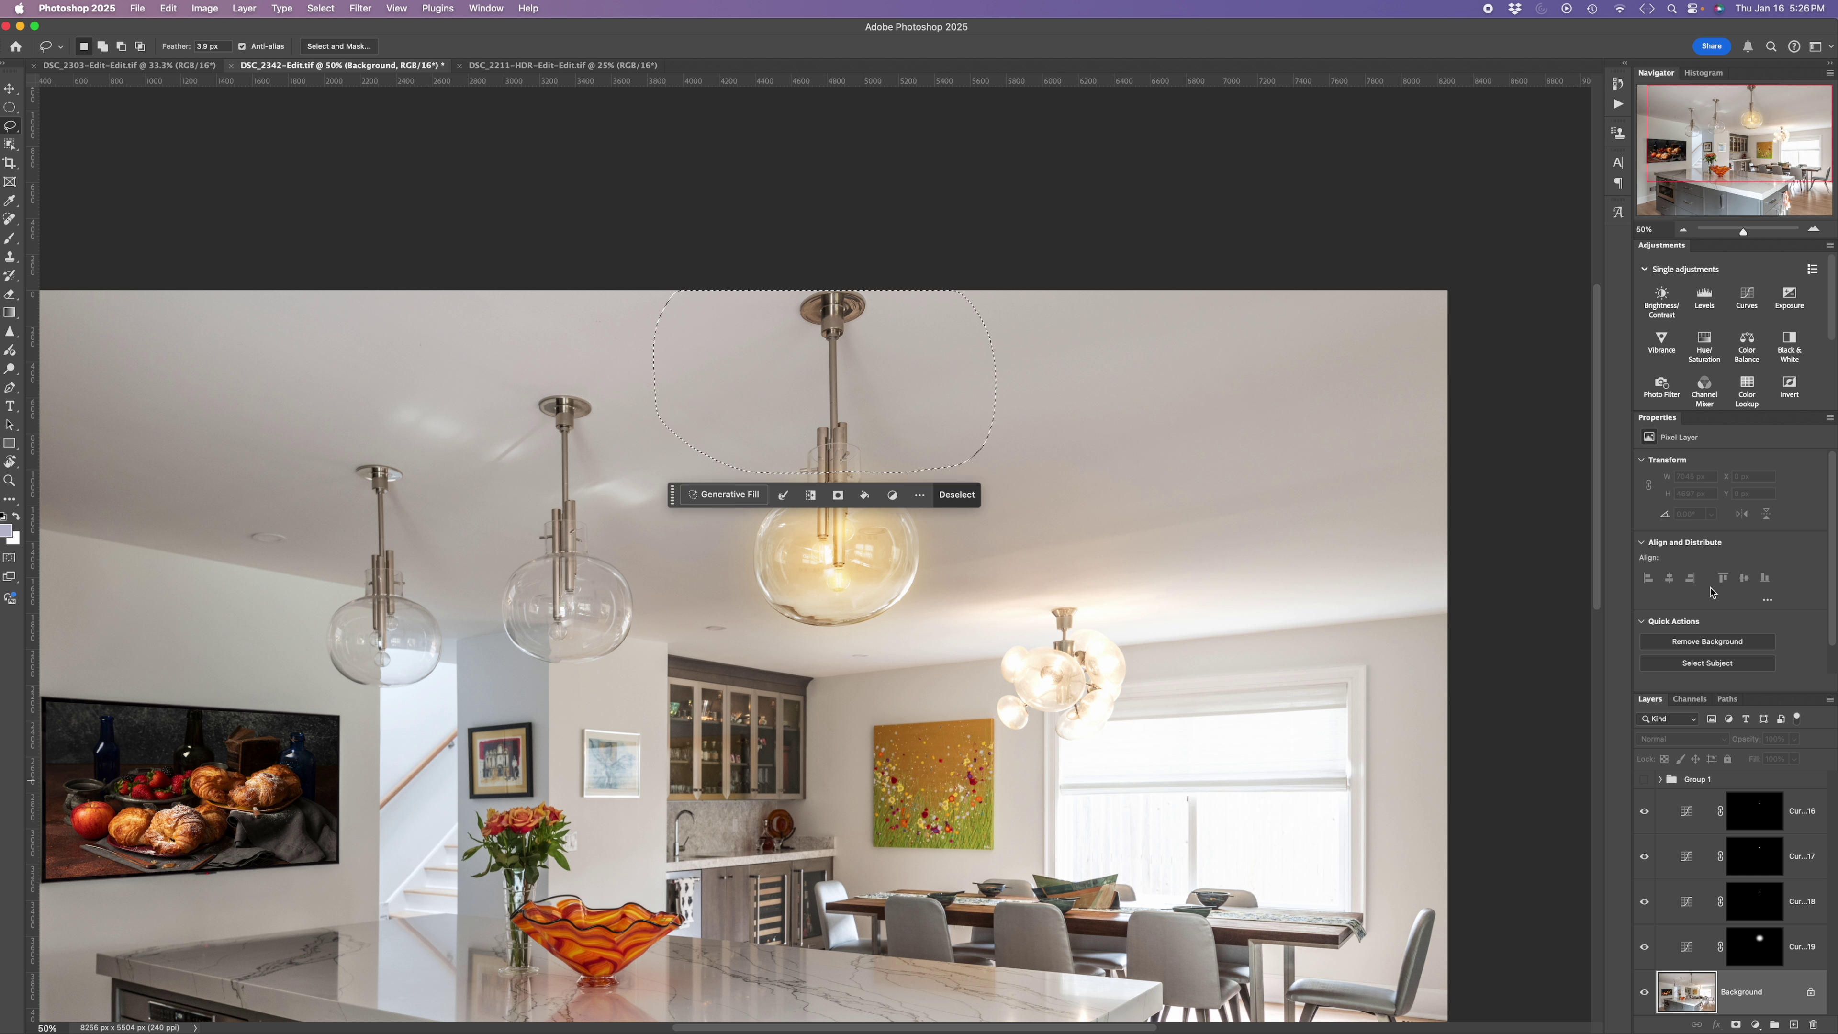
Step: Add a Curves adjustment that brightens RGB, raises Red and lowers Blue for a warm ceiling glow
{"action": "left_click", "coordinate": [1747, 297]}
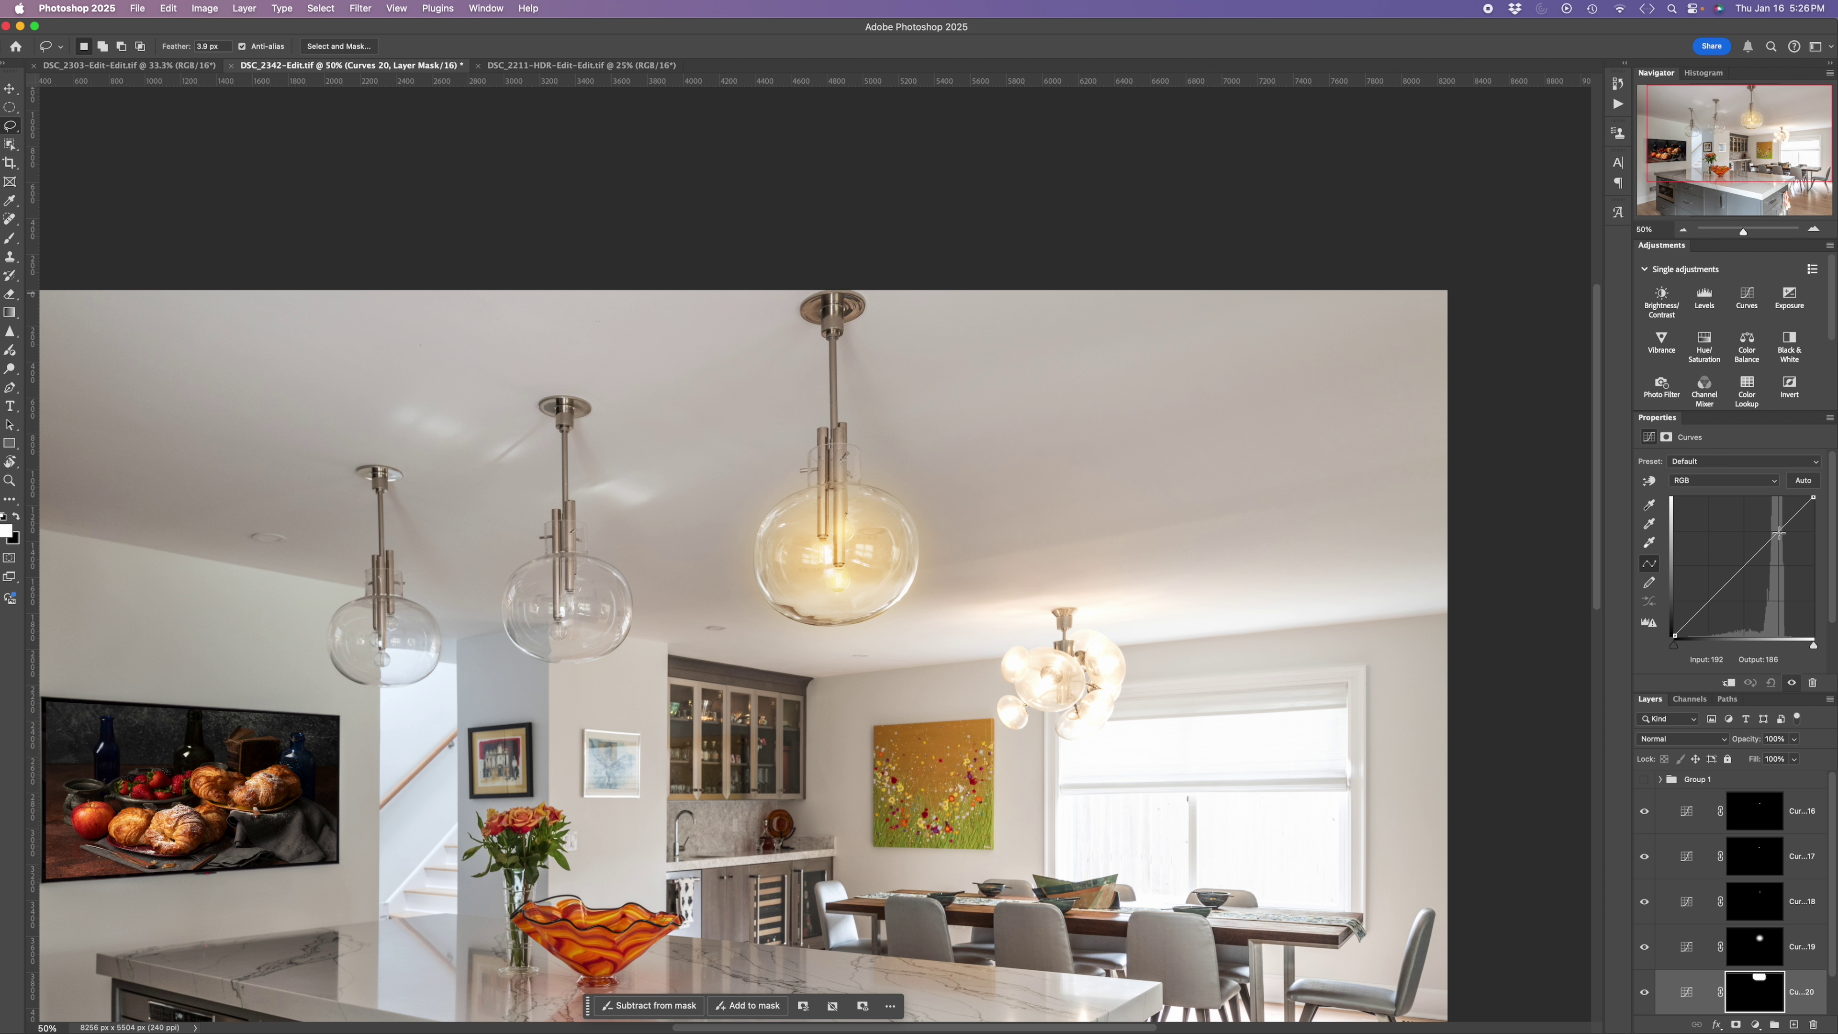
{"action": "left_click_drag", "start_coordinate": [1771, 539], "coordinate": [1766, 517]}
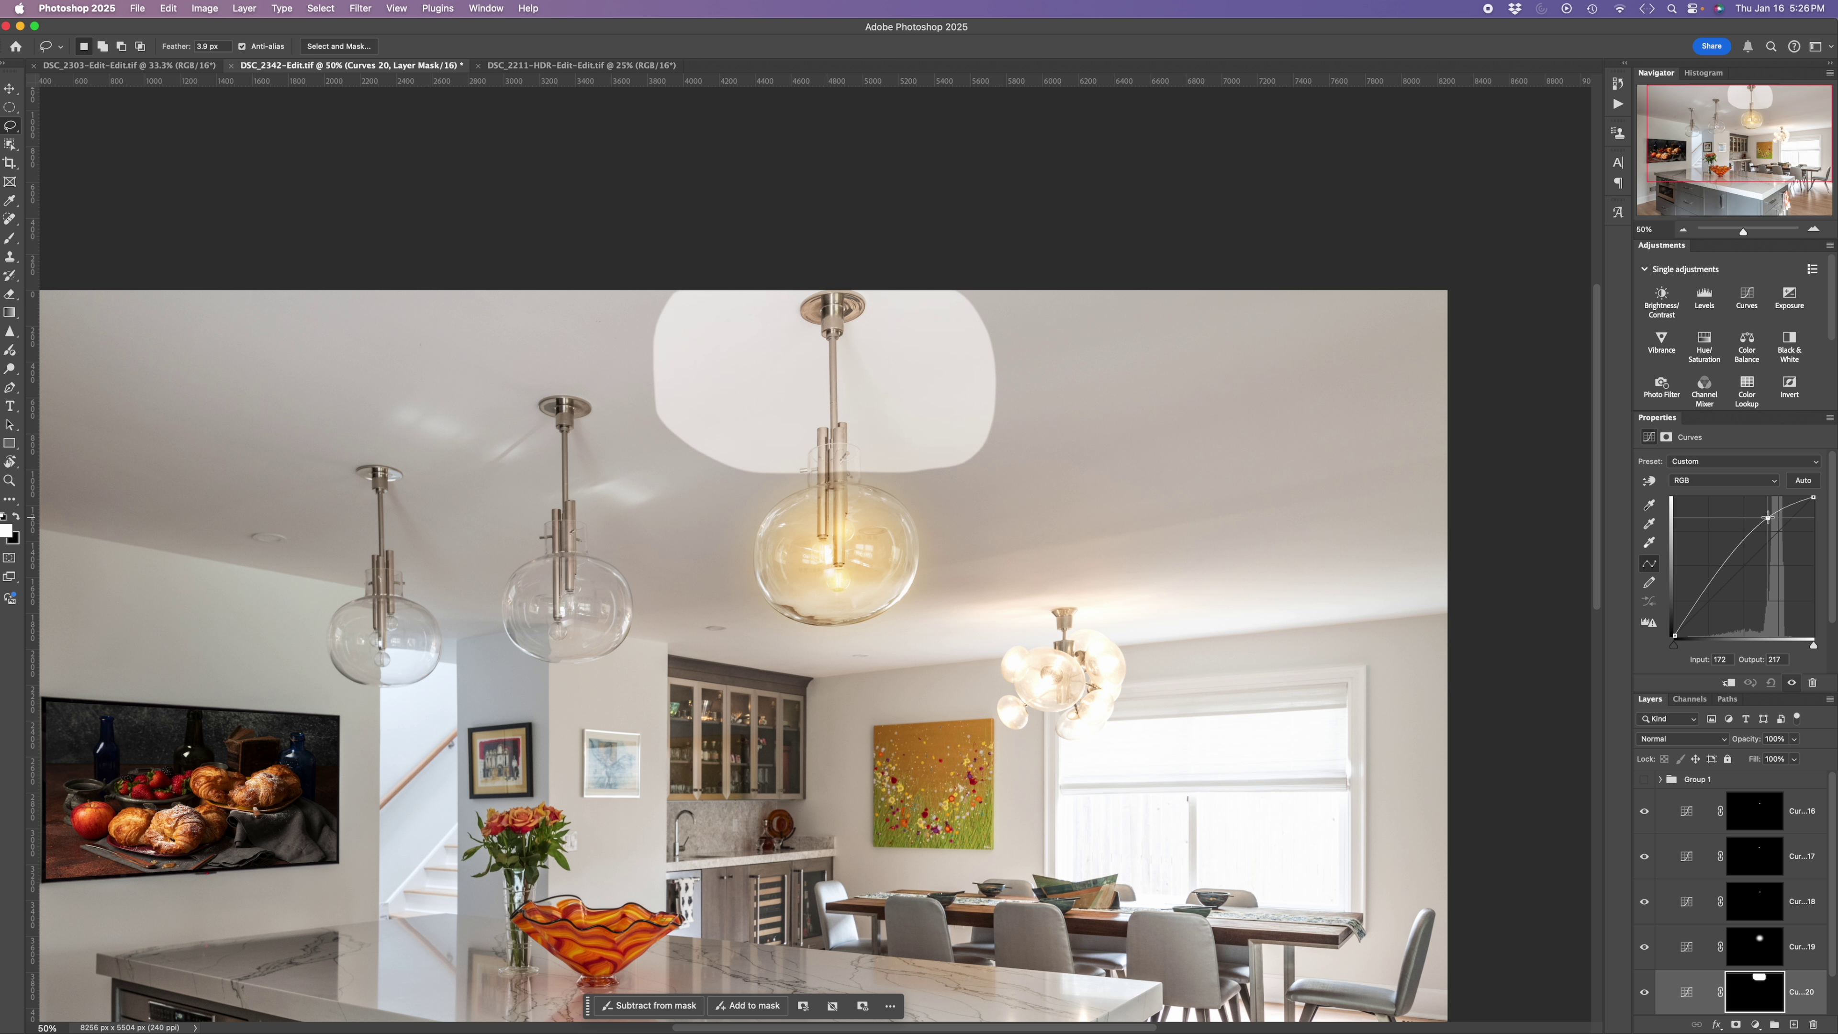
{"action": "left_click", "coordinate": [1722, 482]}
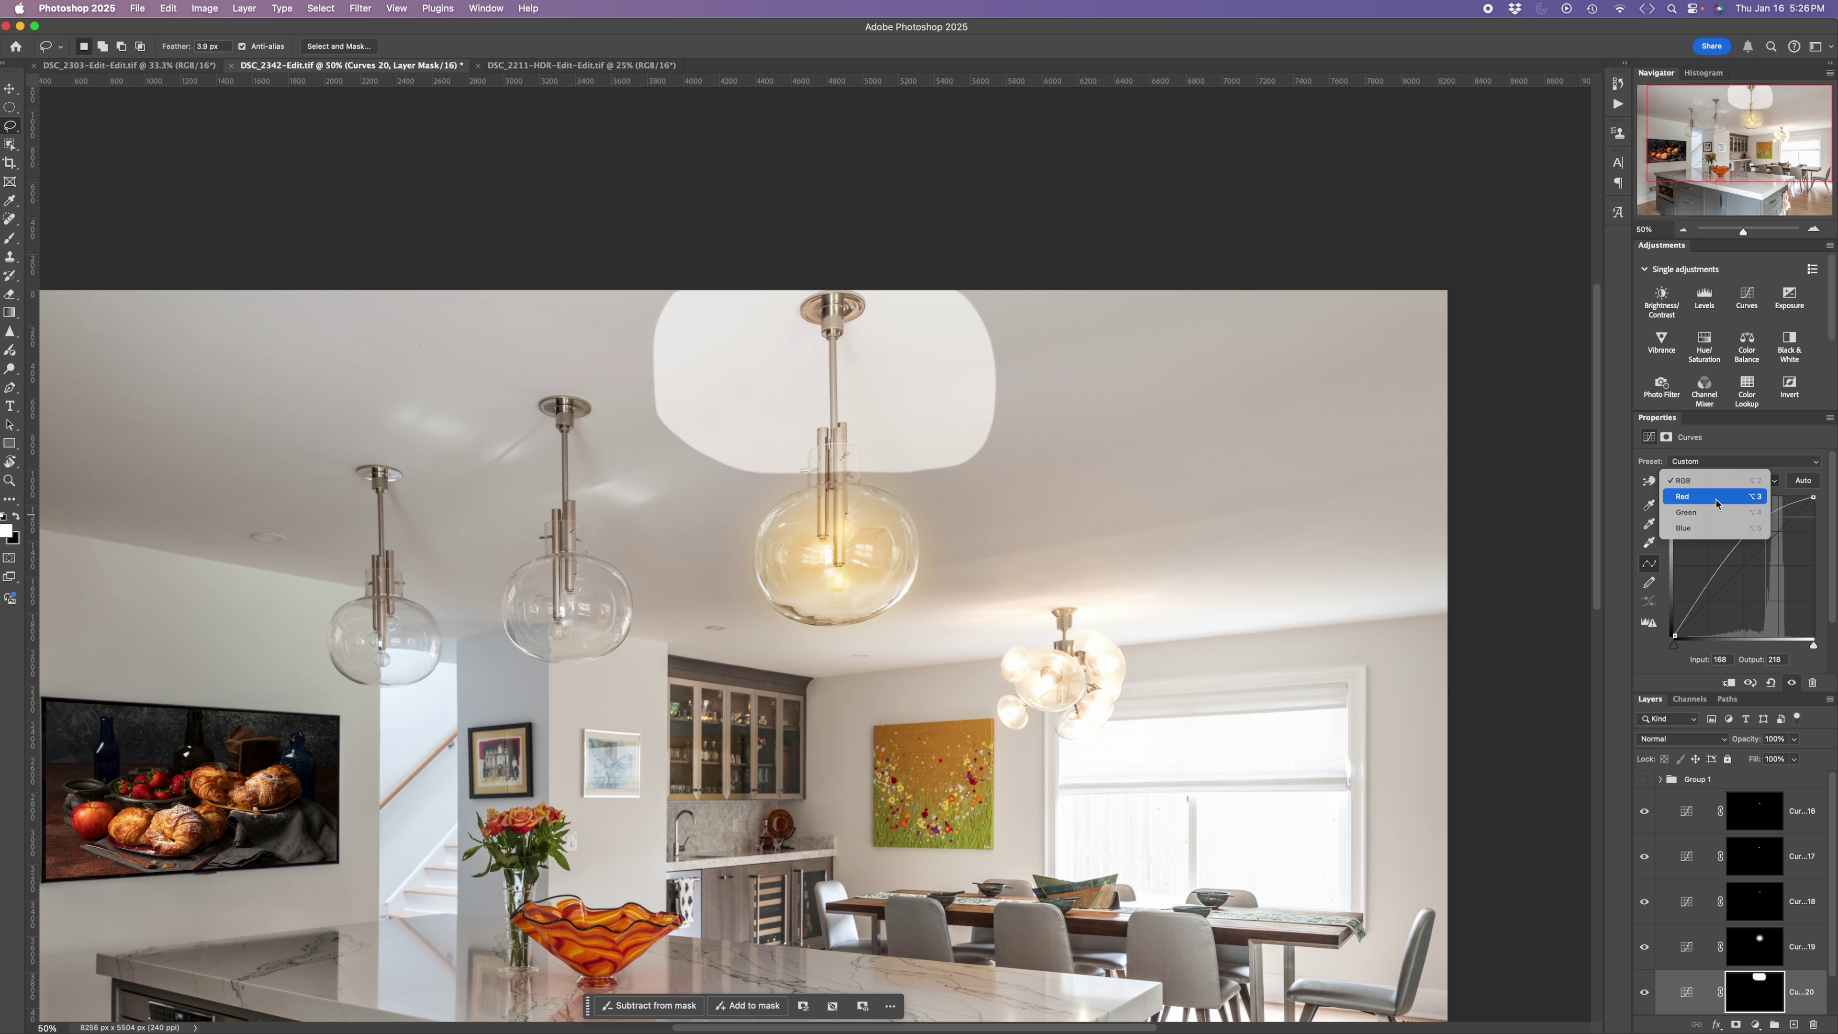
{"action": "left_click", "coordinate": [1720, 499]}
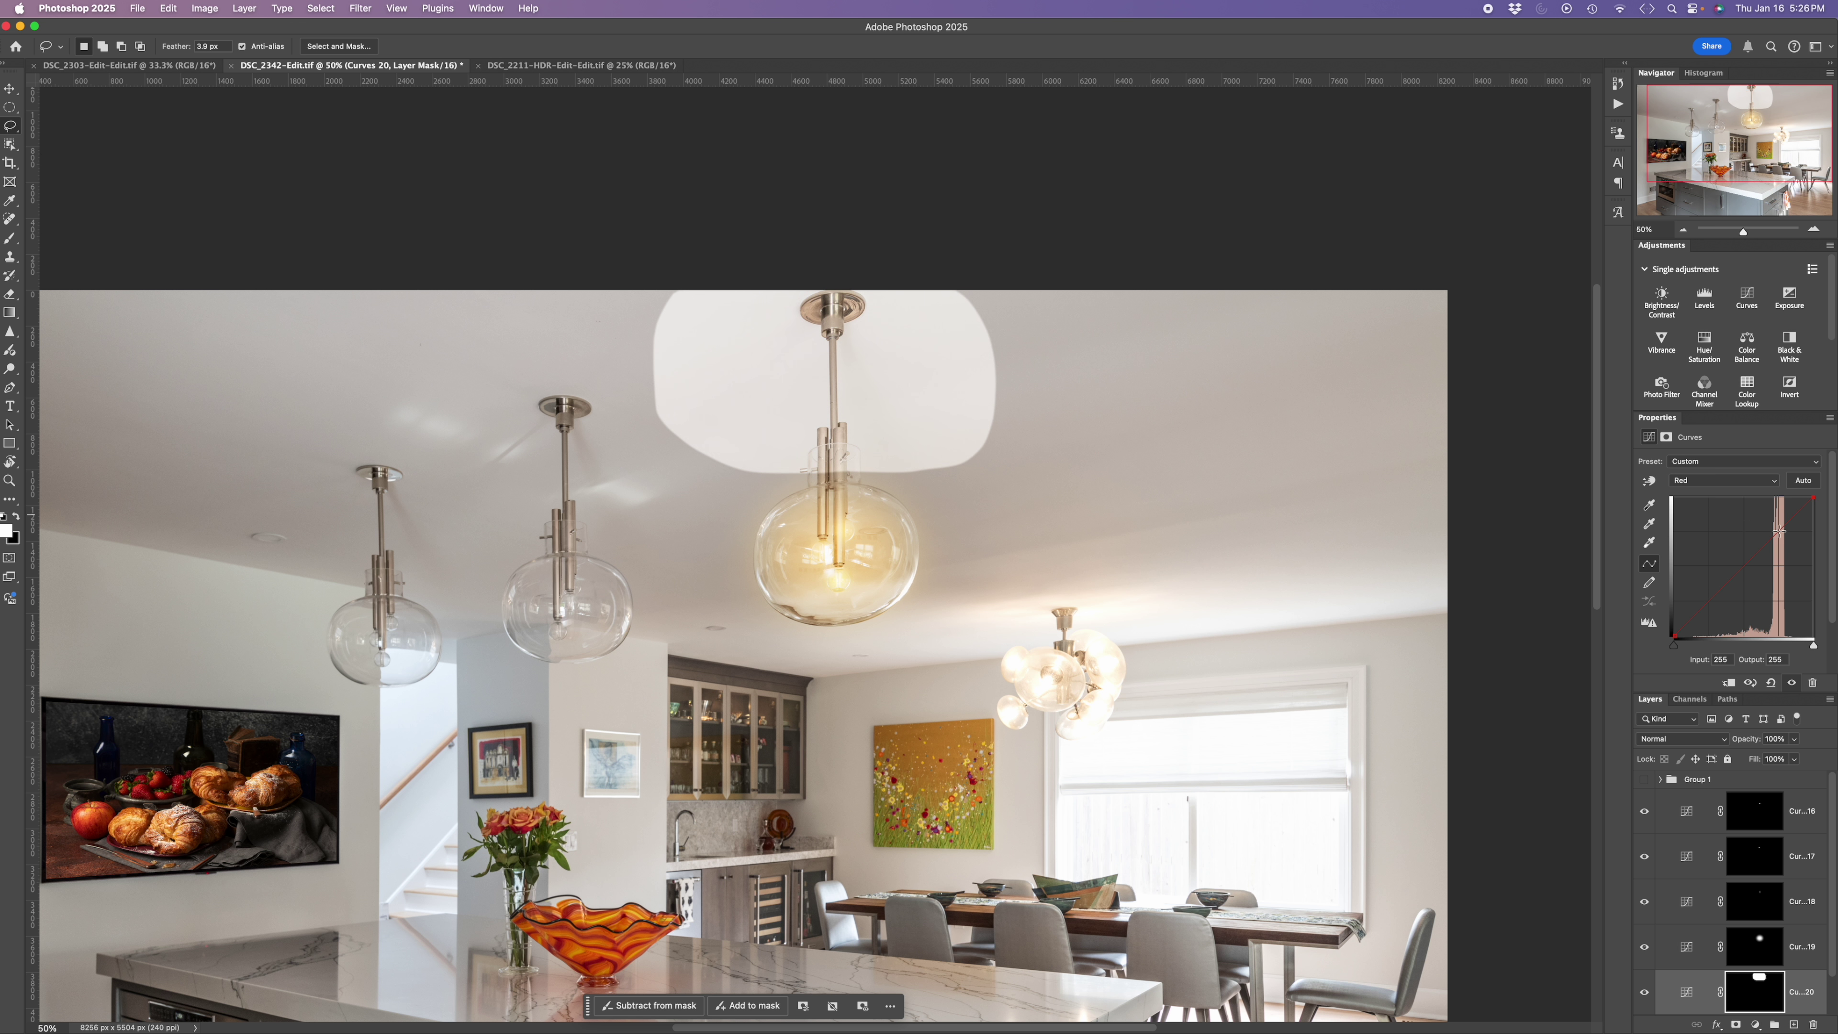
{"action": "left_click_drag", "start_coordinate": [1774, 535], "coordinate": [1772, 518]}
{"action": "left_click", "coordinate": [1723, 481]}
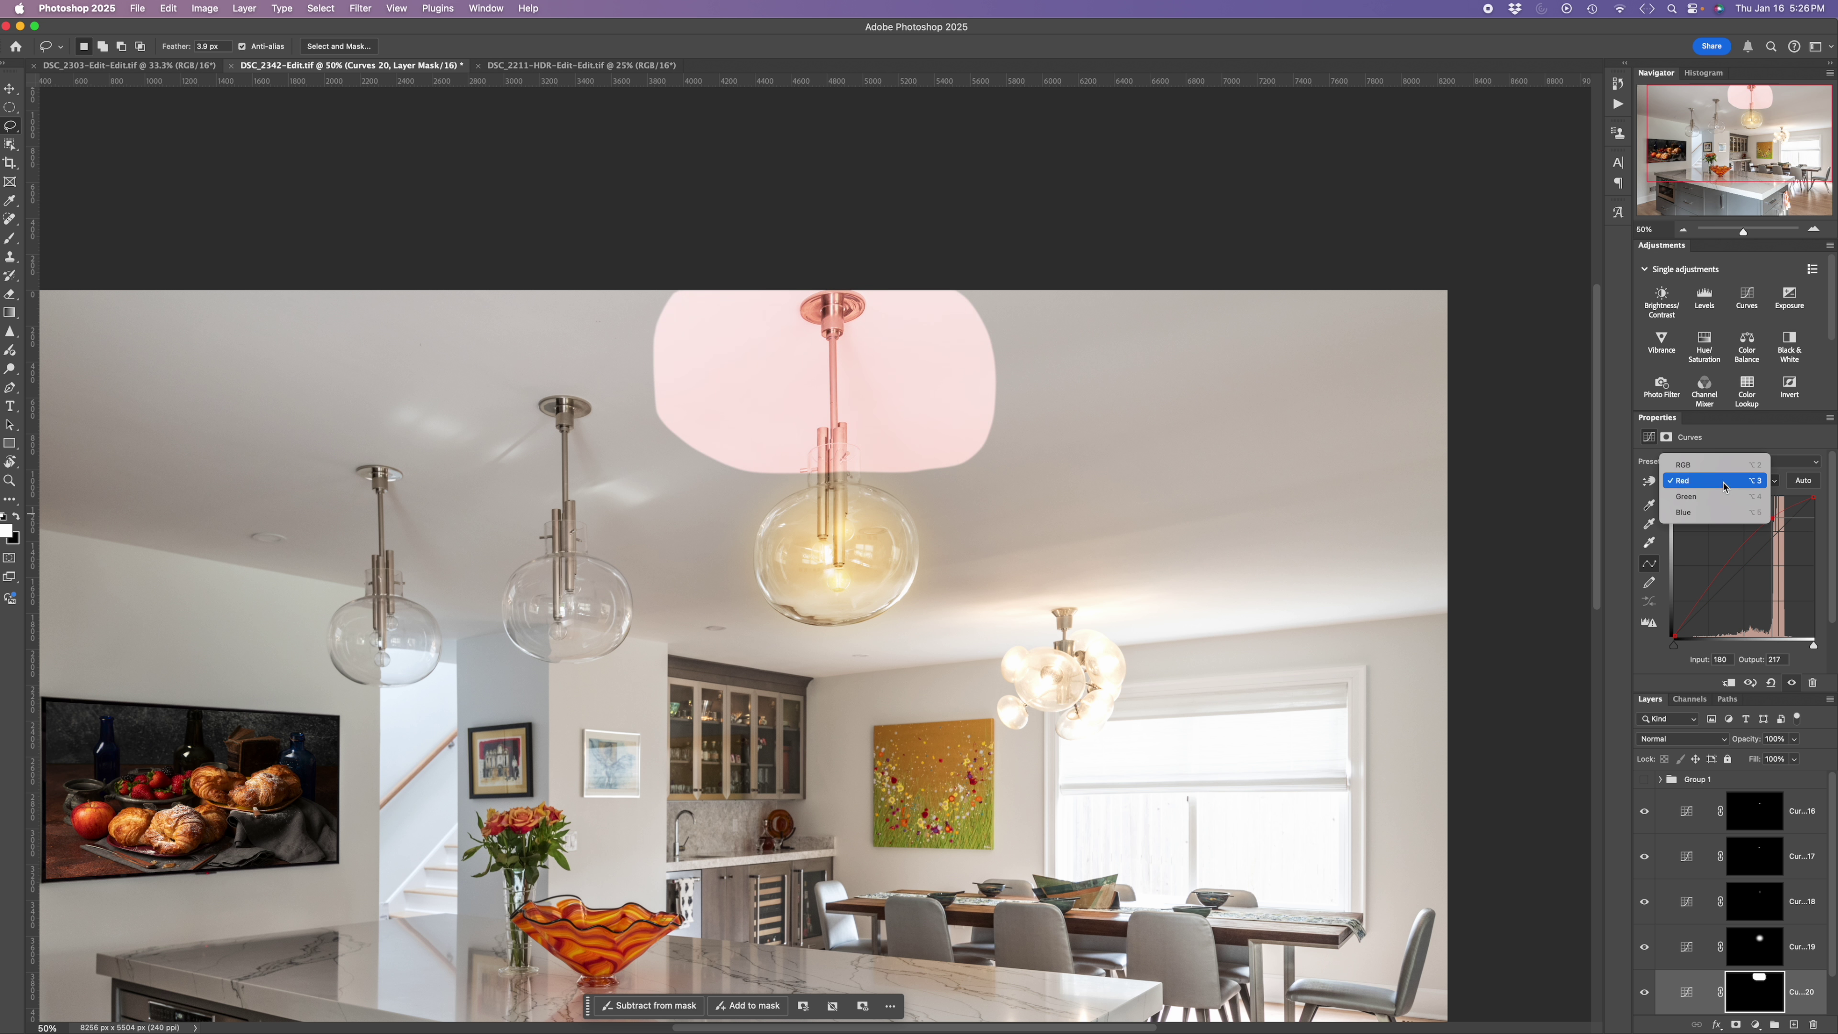
{"action": "left_click", "coordinate": [1728, 511]}
{"action": "left_click_drag", "start_coordinate": [1775, 540], "coordinate": [1780, 551]}
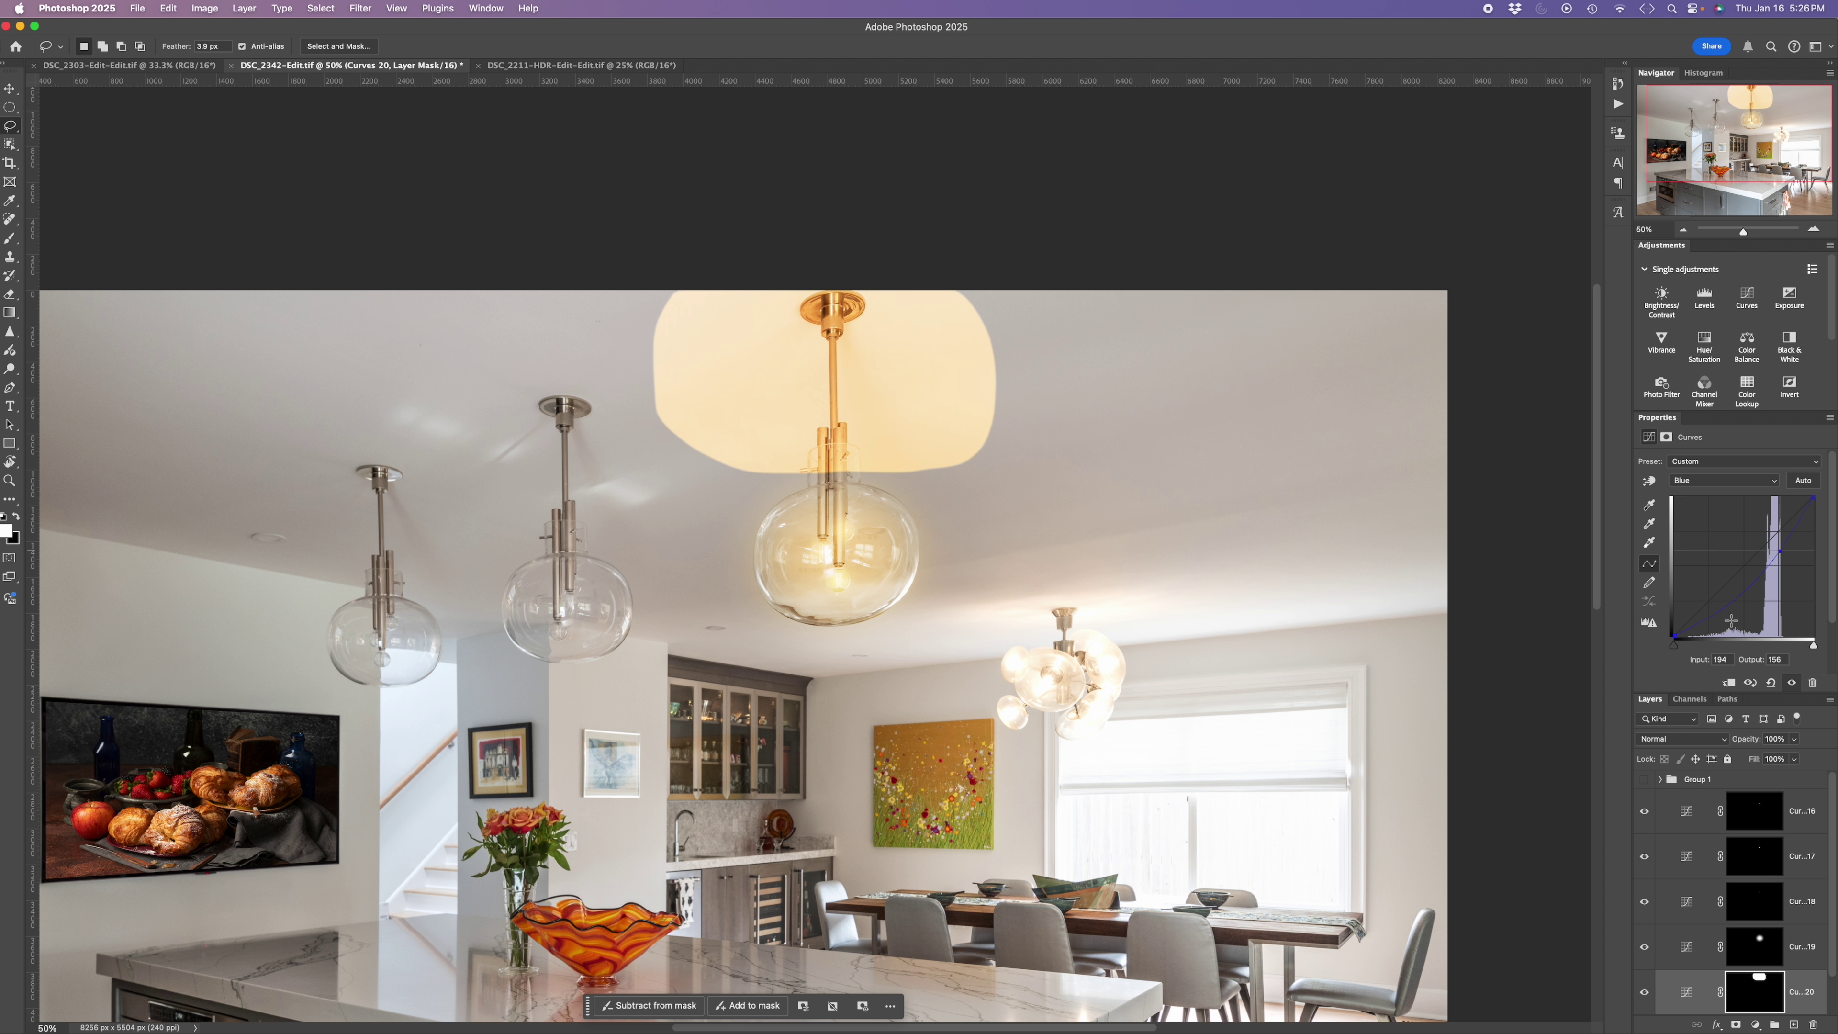
Step: Feather the Curves 20 mask to about 290 px for a soft falloff
{"action": "left_click", "coordinate": [1742, 986]}
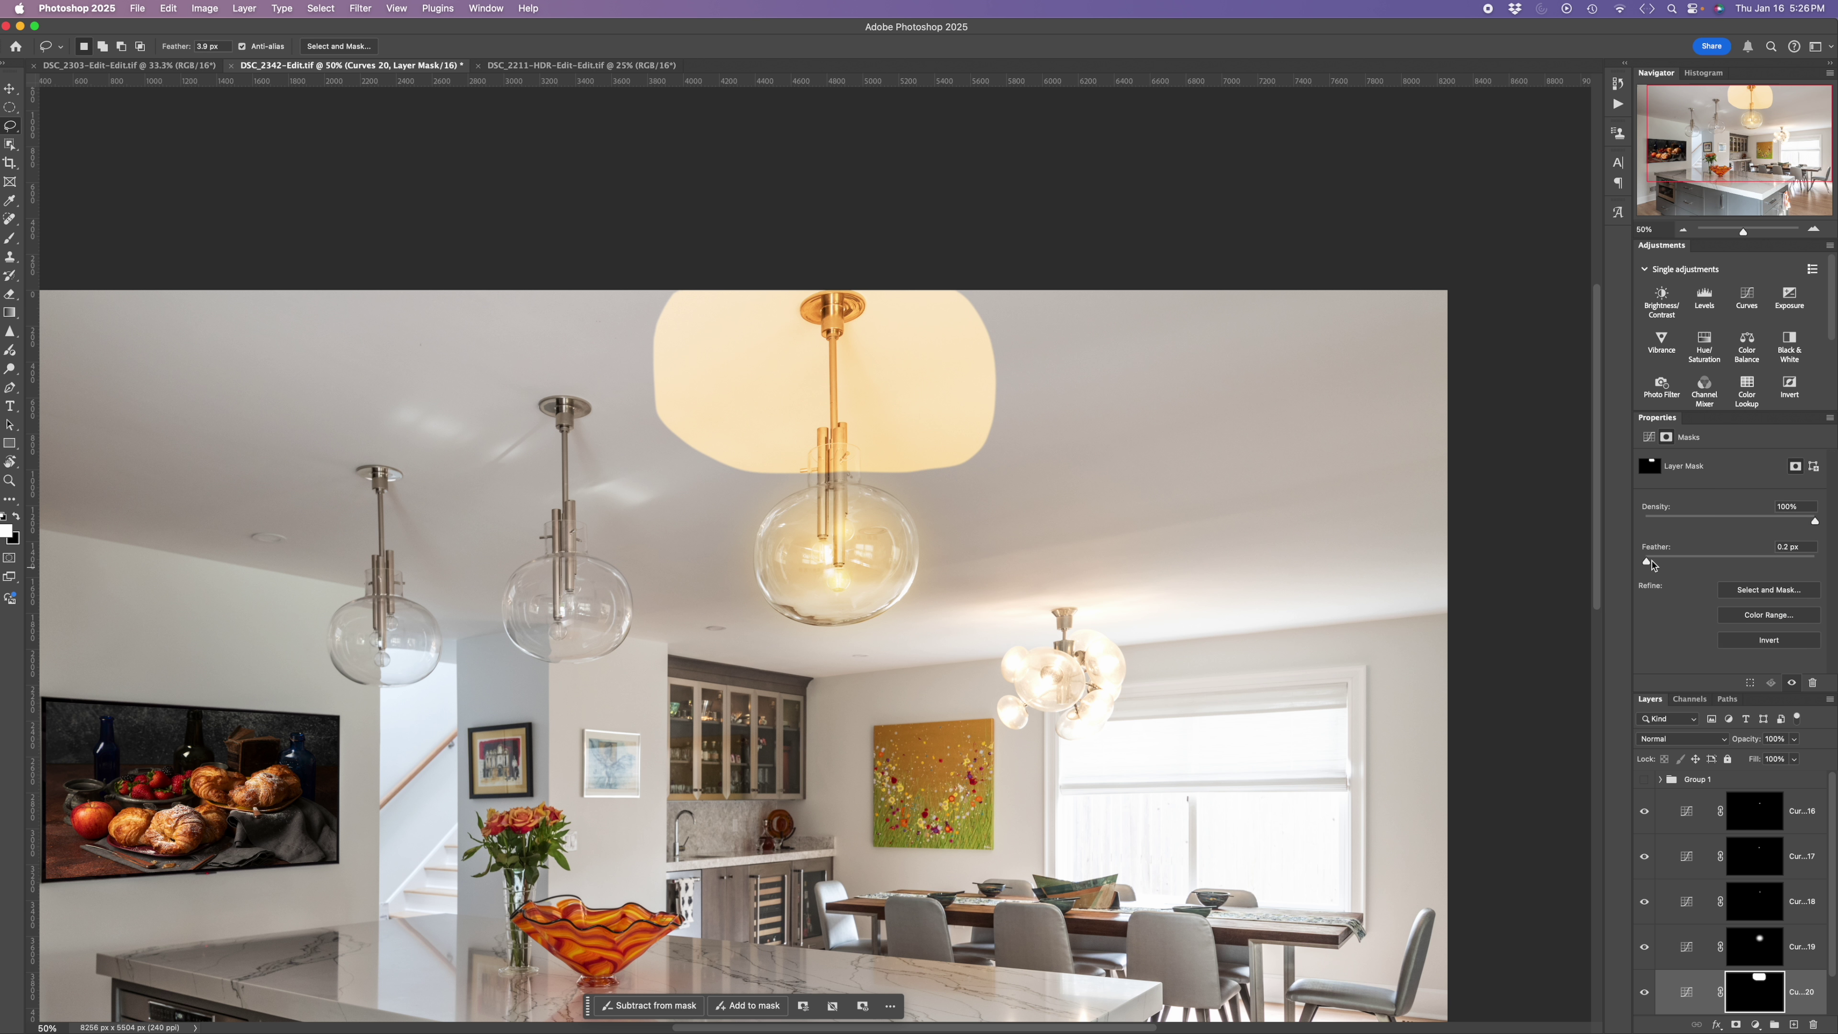
{"action": "left_click_drag", "start_coordinate": [1644, 561], "coordinate": [1788, 562]}
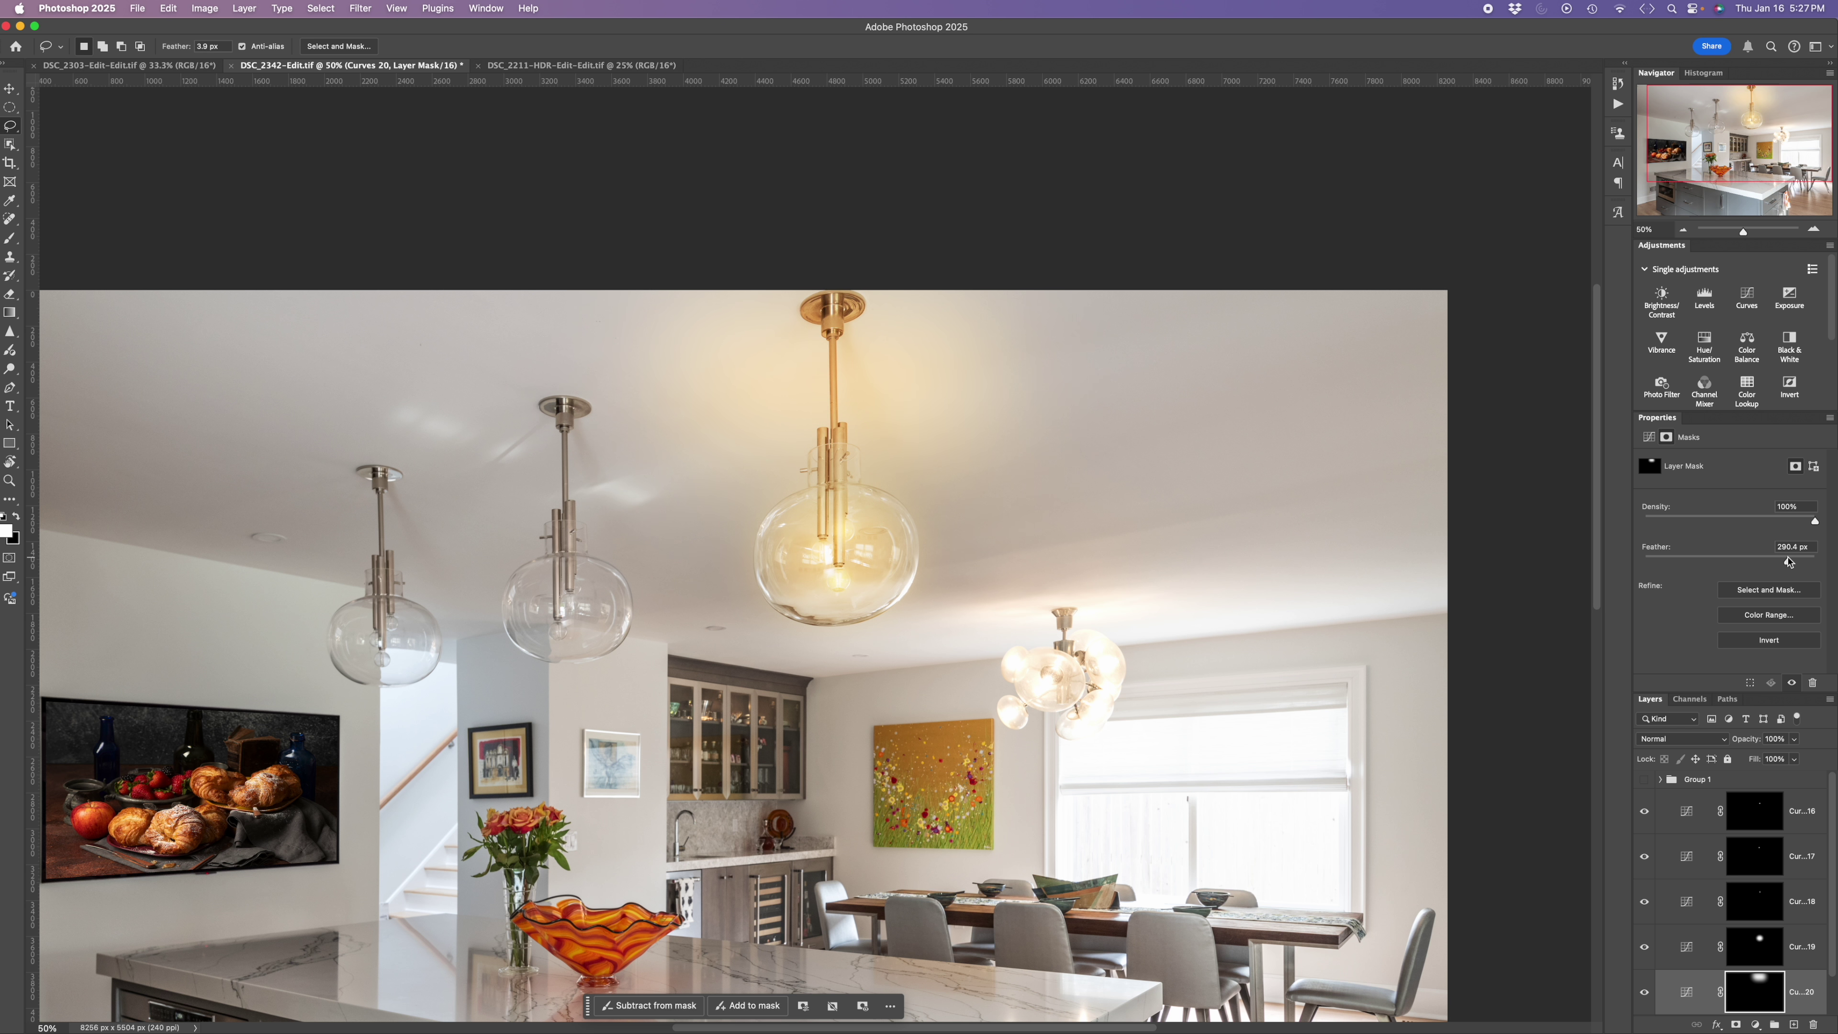
{"action": "scroll", "coordinate": [1571, 656], "scroll_direction": "down", "scroll_amount": 10}
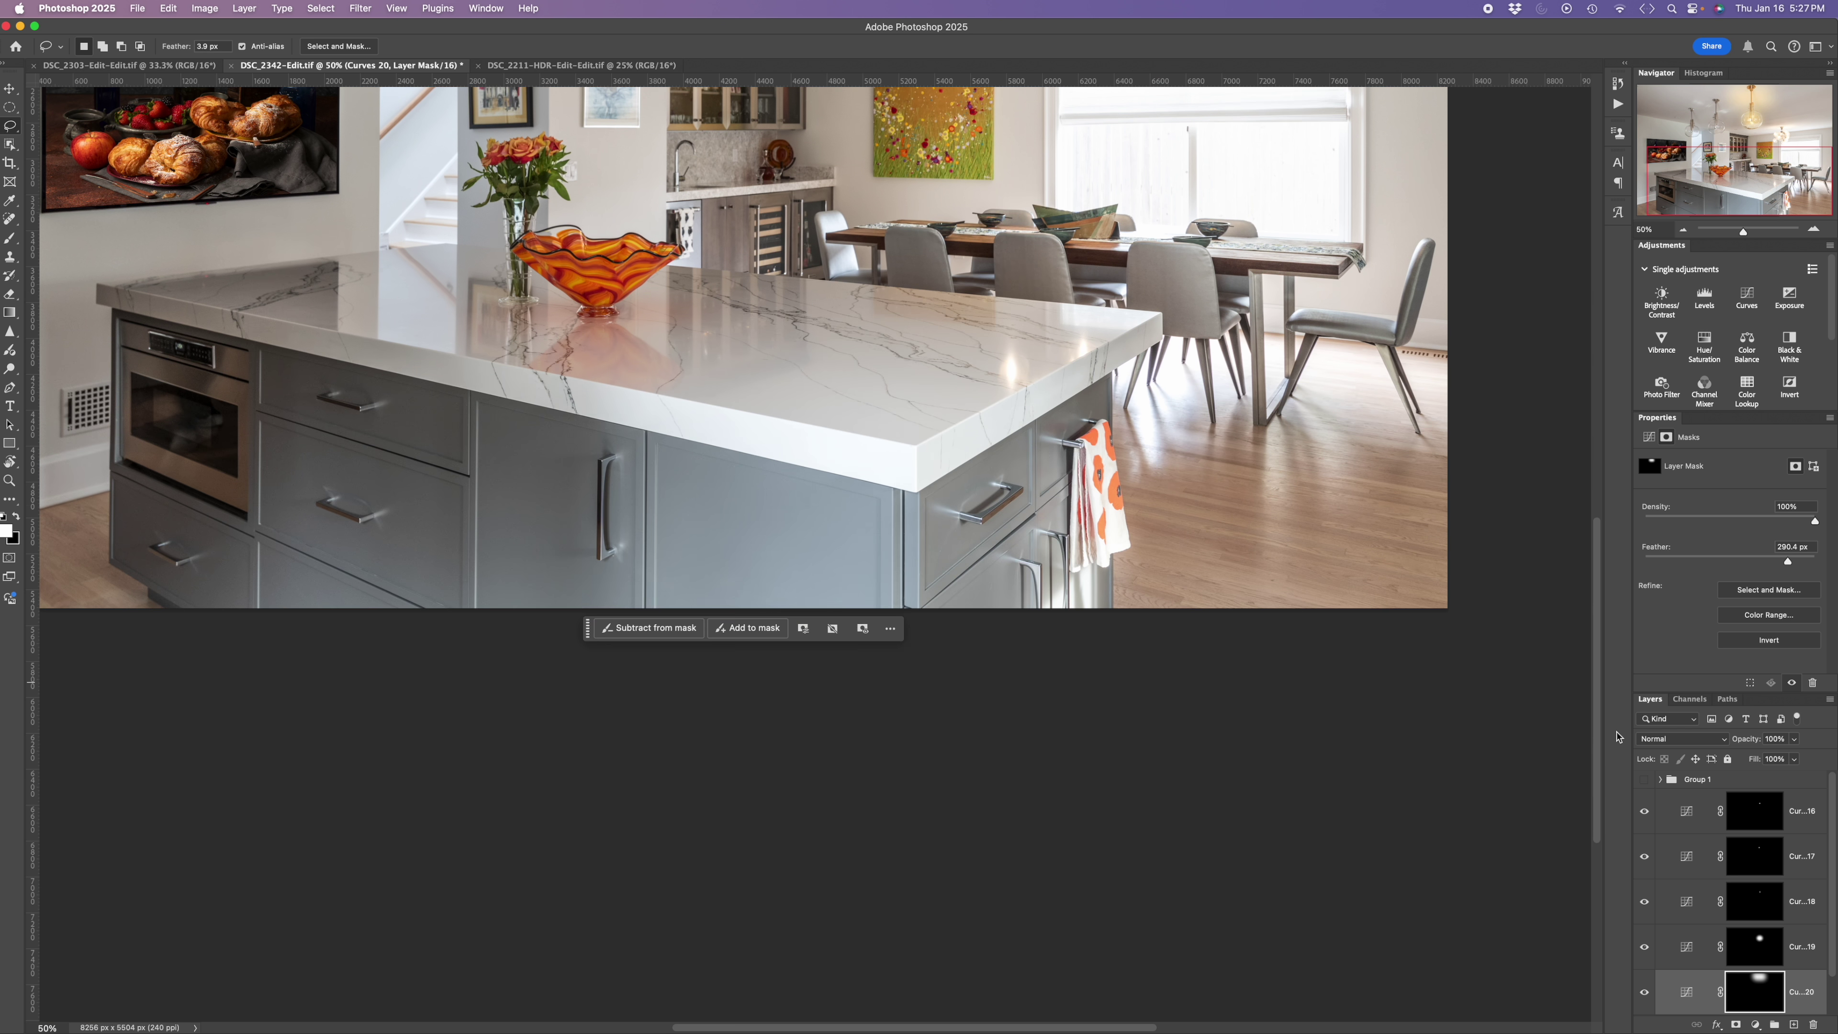
Step: Toggle the Curves 16–20 glow layers and Group 1 on and off to compare, leaving Curves 16–20 hidden
{"action": "scroll", "coordinate": [1281, 539], "scroll_direction": "up", "scroll_amount": 9}
{"action": "scroll", "coordinate": [1280, 540], "scroll_direction": "down", "scroll_amount": 1}
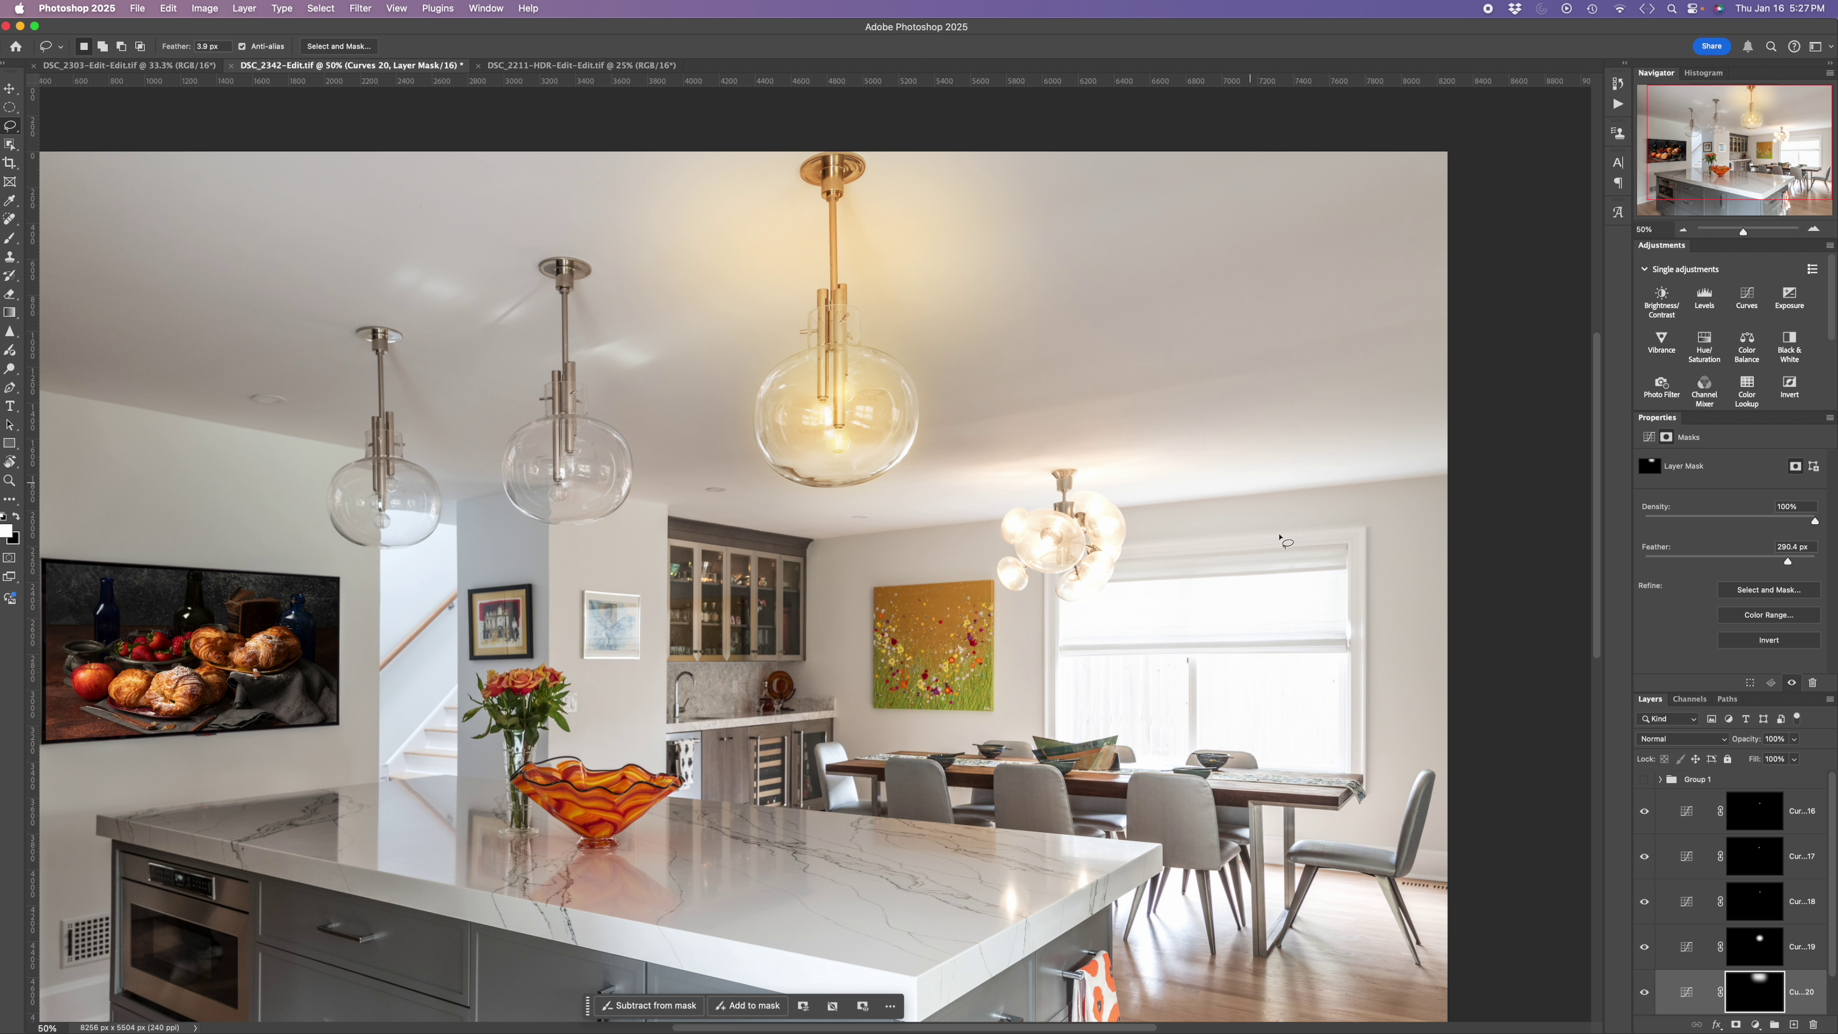
{"action": "left_click_drag", "start_coordinate": [1644, 811], "coordinate": [1643, 912]}
{"action": "left_click", "coordinate": [1645, 1005]}
{"action": "left_click_drag", "start_coordinate": [1644, 991], "coordinate": [1643, 816]}
{"action": "left_click_drag", "start_coordinate": [1643, 812], "coordinate": [1644, 992]}
{"action": "left_click", "coordinate": [1643, 781]}
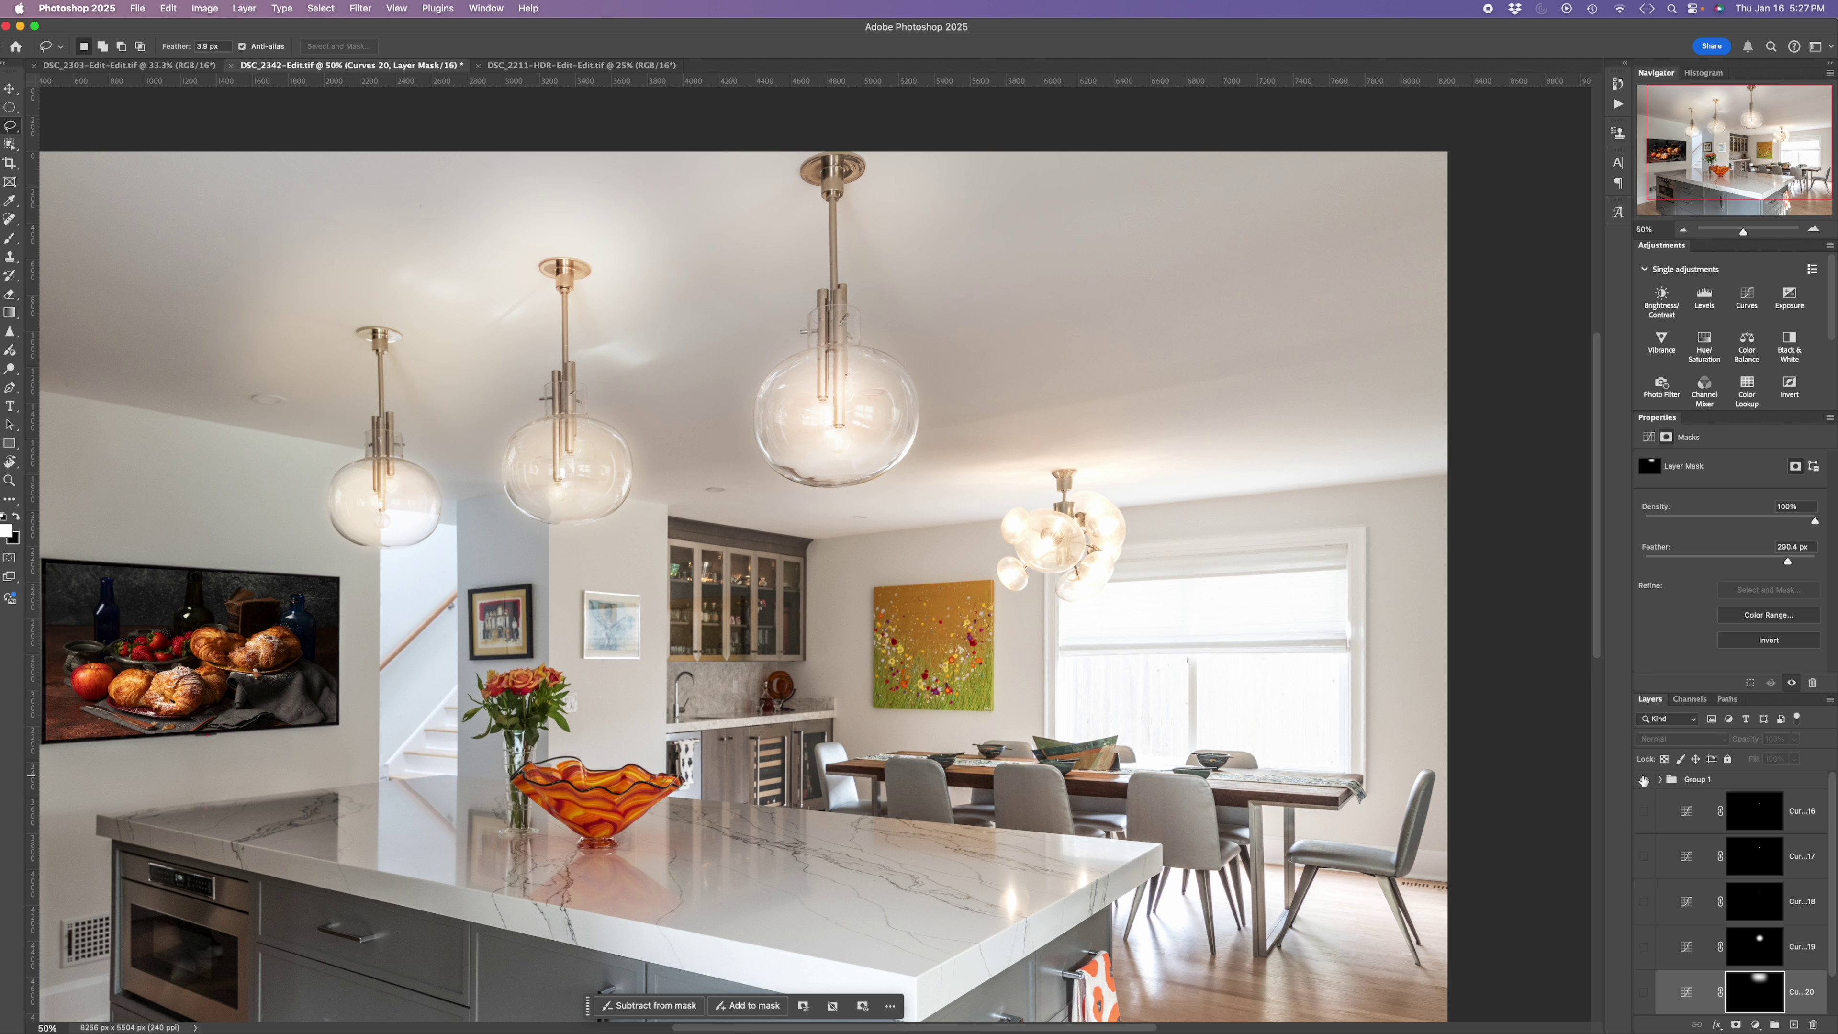